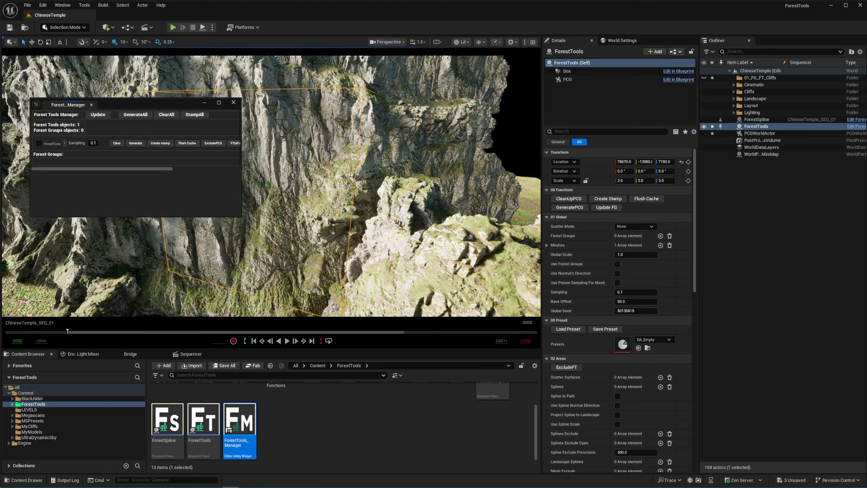
Dock the floating Forest Tools Manager window beneath the Details panel.
drag(194, 105, 620, 446)
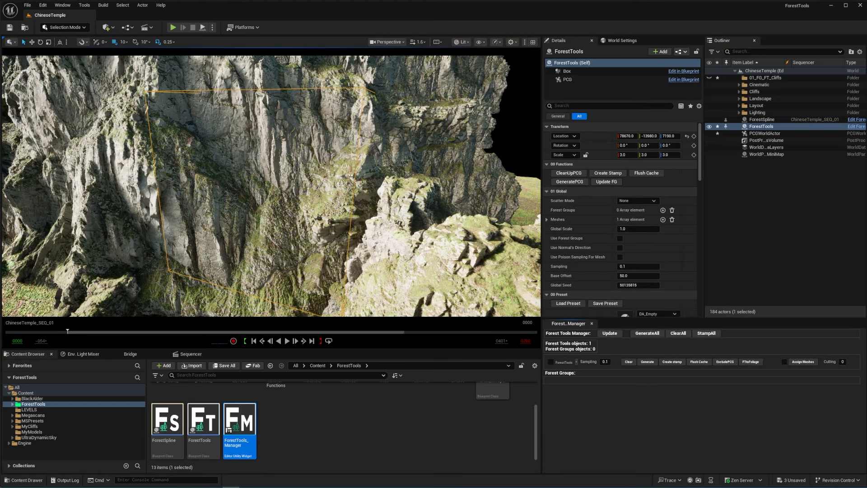
right_drag(271, 185, 272, 170)
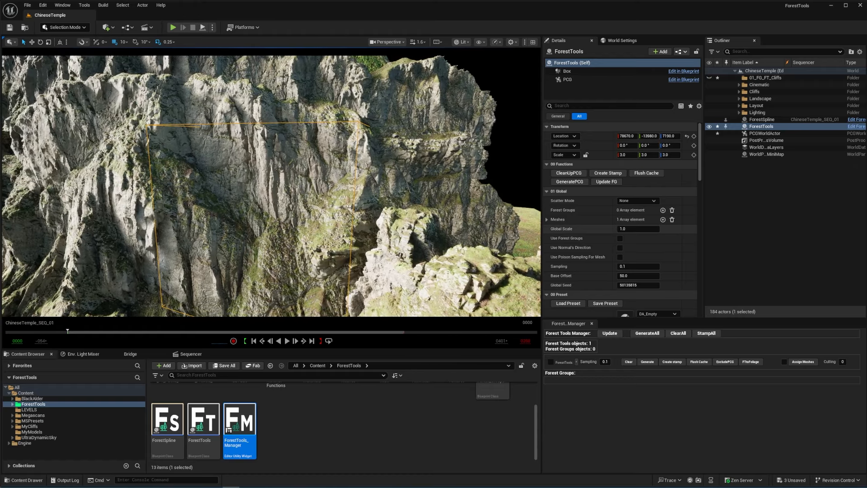
Set the ForestTools scatter mode to Static Mesh and enable Poisson sampling for meshes with a sampling of 0.002.
click(637, 201)
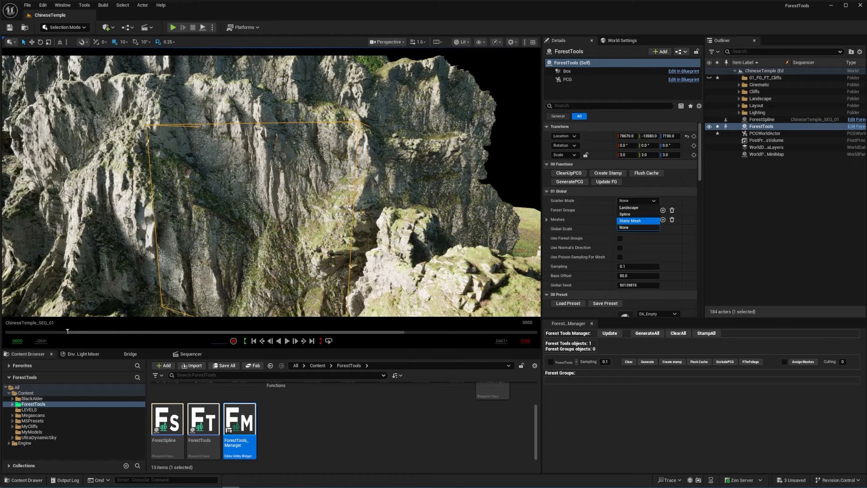
click(630, 221)
right_drag(279, 185, 215, 189)
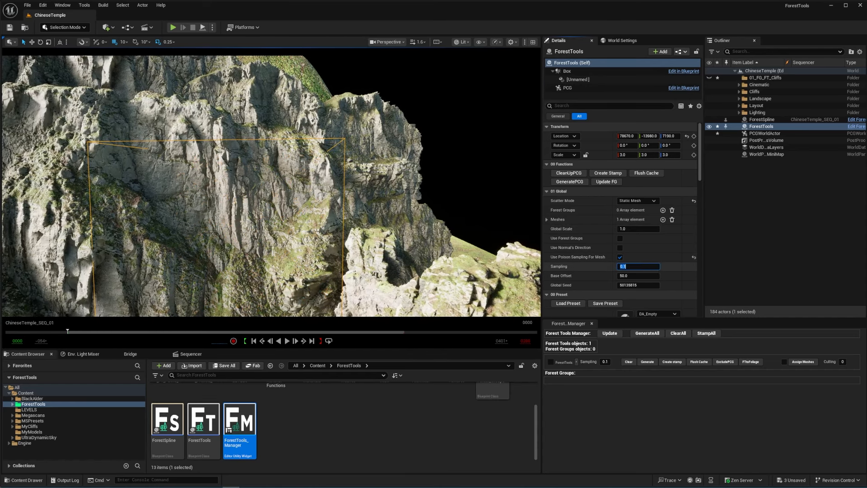
text(2)
key(Return)
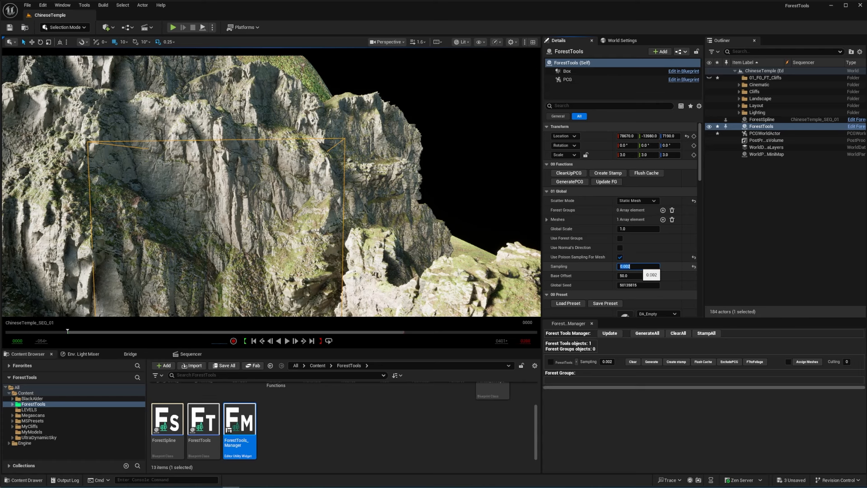
Add a scatter surface to ForestTools and pick the huge sandstone cliff in the scene as its referenced actor.
right_drag(497, 252, 451, 262)
scroll(621, 221, down, 3)
click(557, 228)
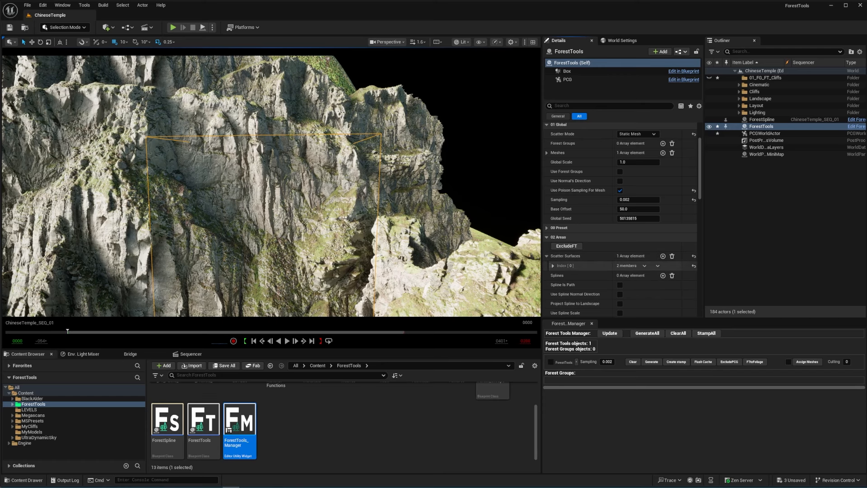
click(674, 275)
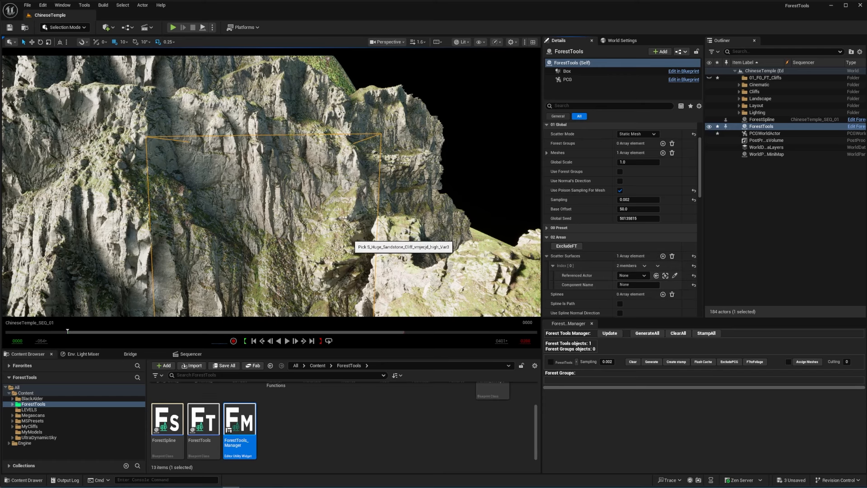
click(368, 243)
Enable slope filtering on the ForestTools scatter and set its maximum angle to 70.
right_drag(368, 244, 365, 278)
key(w)
key(g)
key(w)
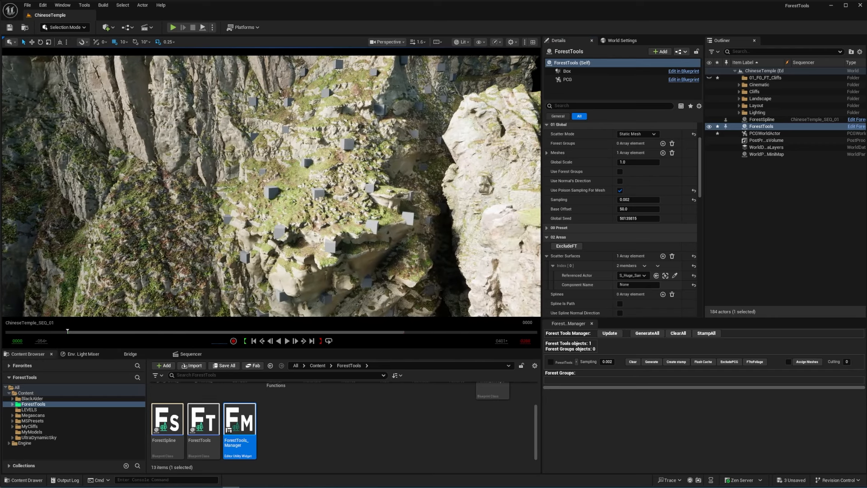
scroll(620, 221, down, 8)
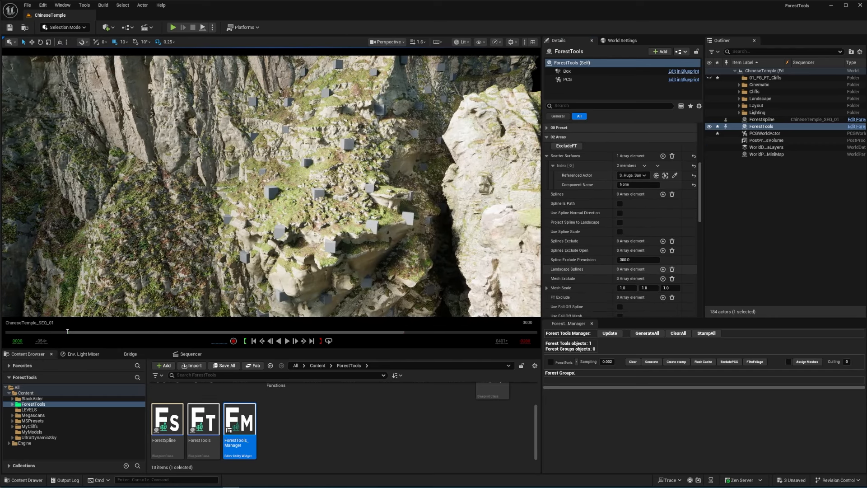
scroll(621, 222, down, 6)
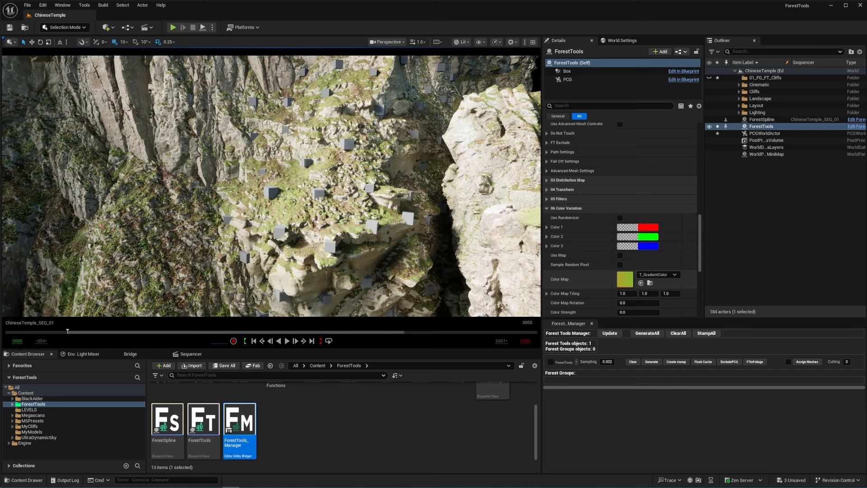
click(565, 208)
click(558, 199)
scroll(632, 221, up, 1)
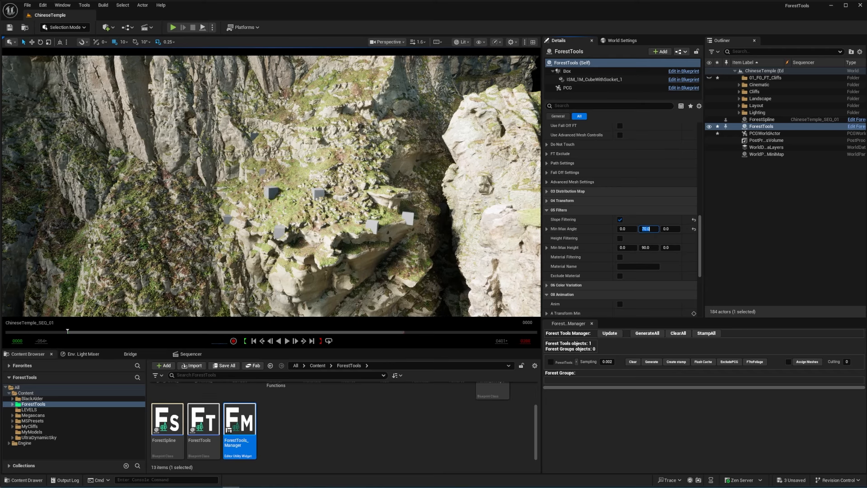
Browse the project content to the PivotPainter folder inside BlackAlder's Geometry folder.
key(s)
right_drag(384, 194, 408, 180)
click(32, 398)
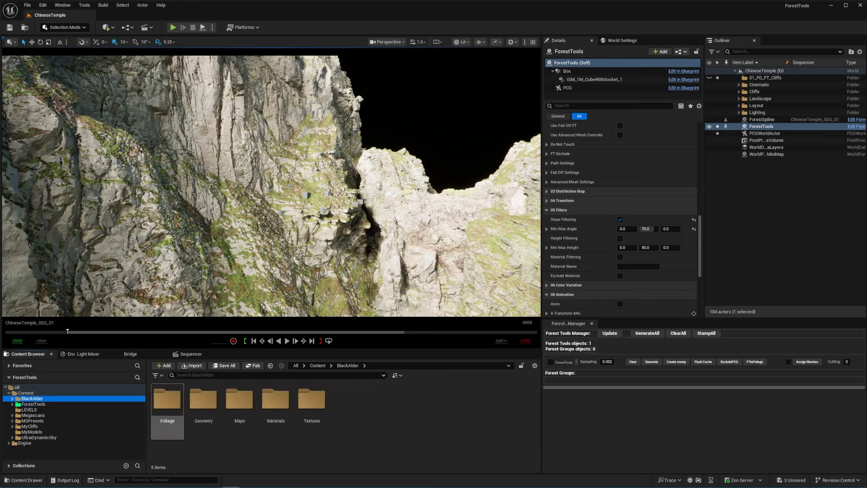
double_click(169, 405)
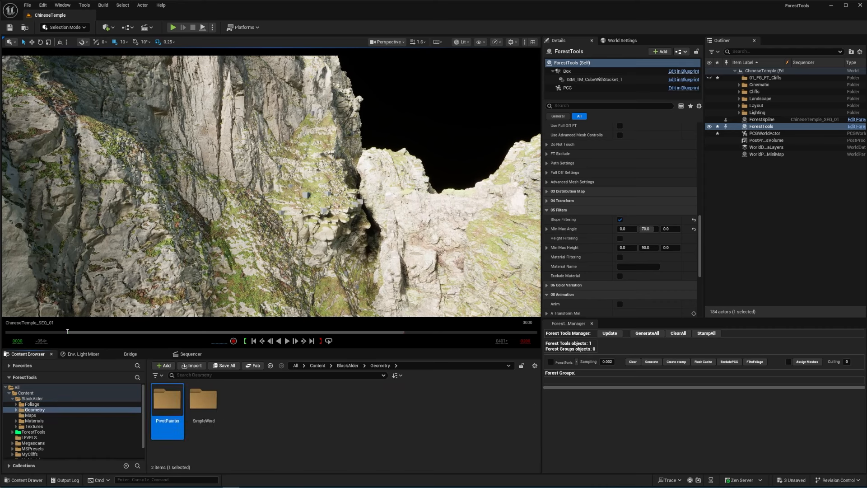
double_click(167, 399)
Assign the BlackAlder Field_03, Forest_05, Forest_07 and Forest_09 PivotPainter meshes to the ForestTools scatter.
click(239, 404)
ctrl+click(493, 399)
scroll(343, 420, down, 1)
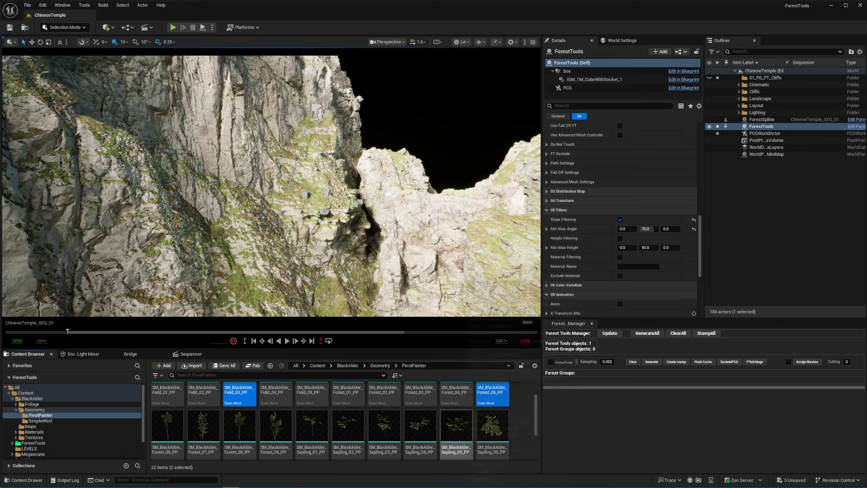
ctrl+click(275, 426)
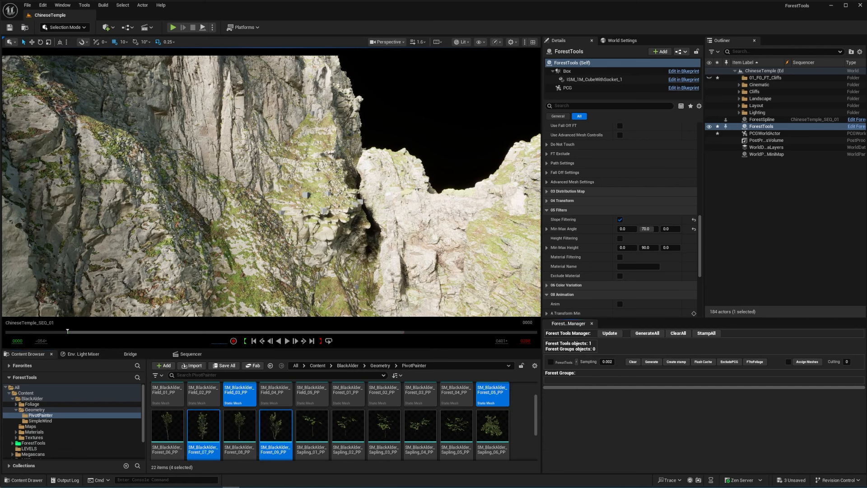
click(807, 361)
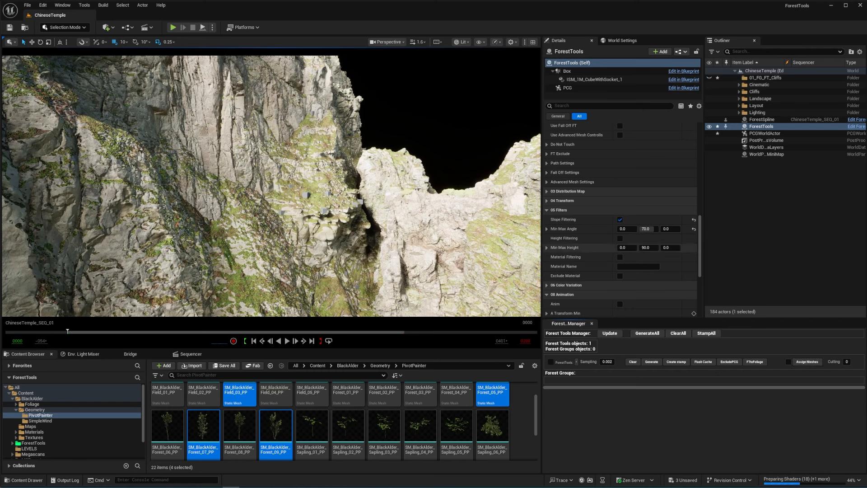
scroll(620, 221, up, 10)
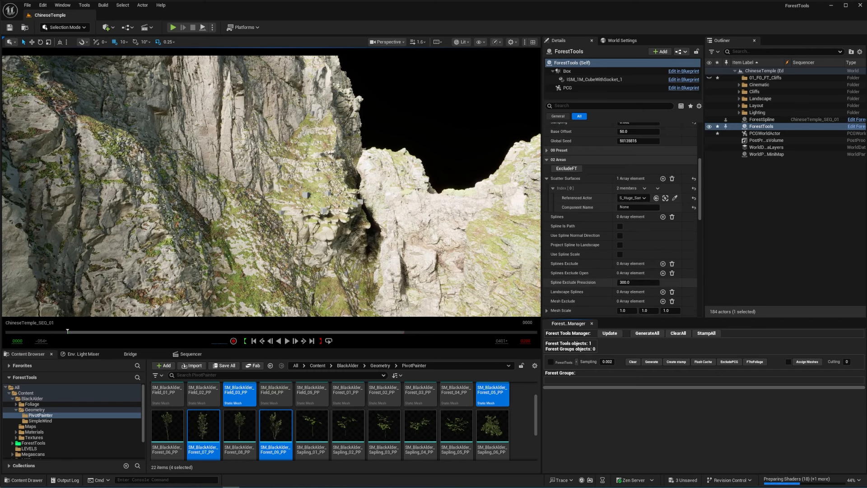
scroll(621, 217, up, 5)
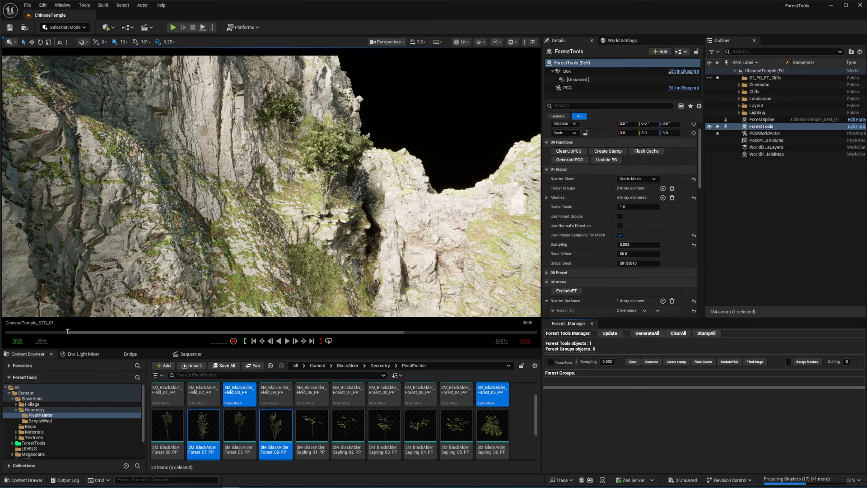
Raise the slope filter's maximum angle to 80 for the cliff trees.
right_drag(289, 180, 269, 183)
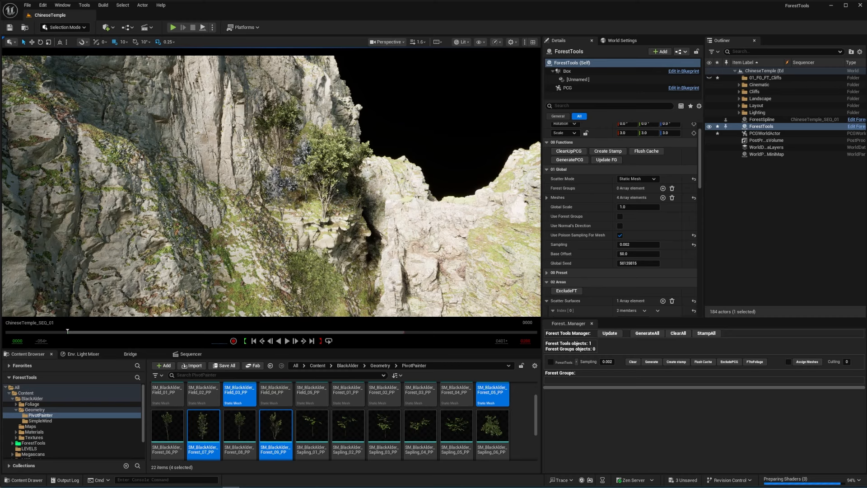
key(w)
mouse_move(271, 185)
right_down()
mouse_move(289, 194)
mouse_move(264, 193)
right_up()
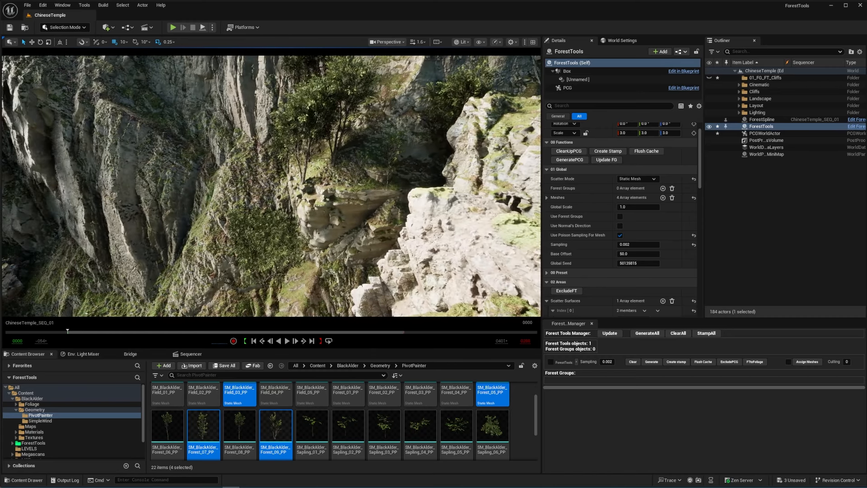
scroll(595, 262, down, 4)
scroll(621, 216, down, 3)
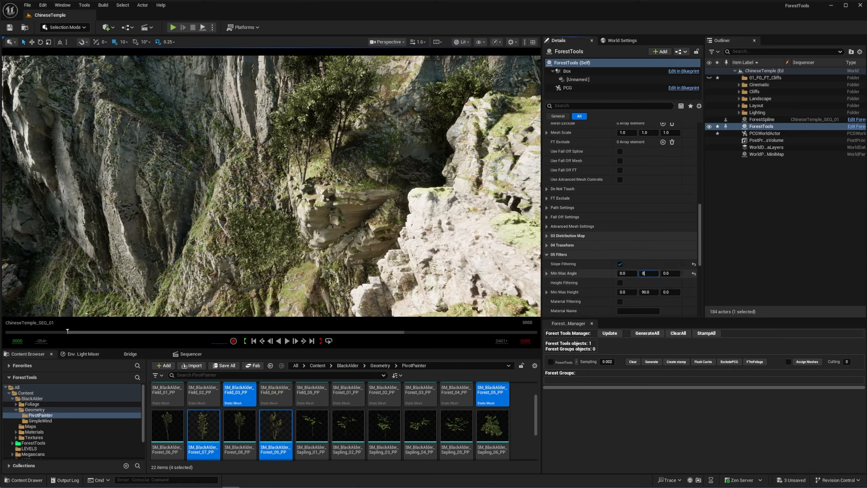
key(Return)
Set the ForestTools sampling to 0.005.
scroll(619, 219, up, 4)
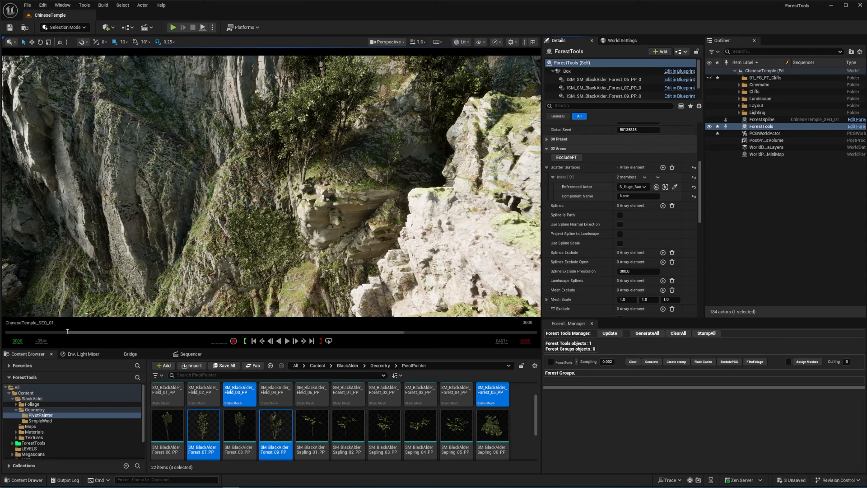
scroll(620, 225, up, 4)
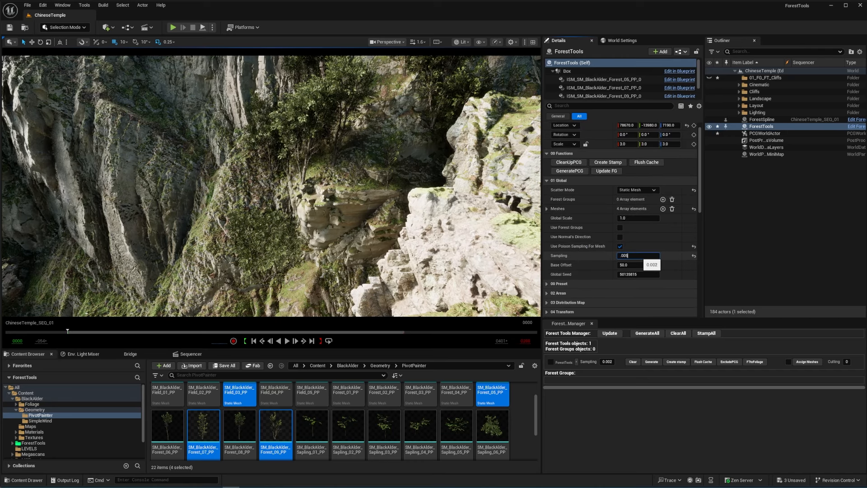
key(Return)
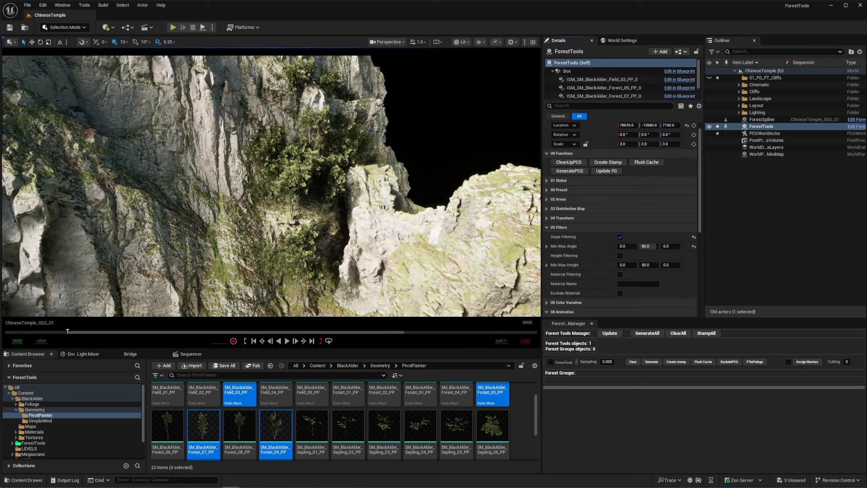
Fill the ForestTools scatter surfaces list with the surrounding cliff meshes as referenced actors.
click(558, 199)
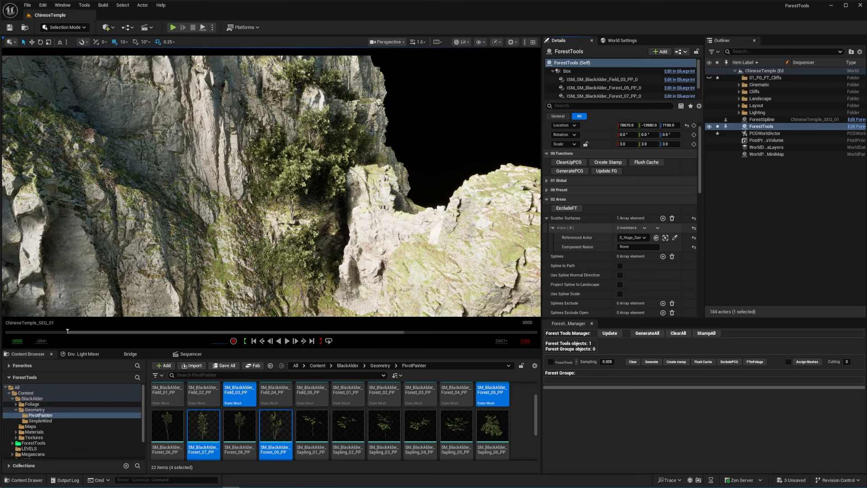
click(670, 254)
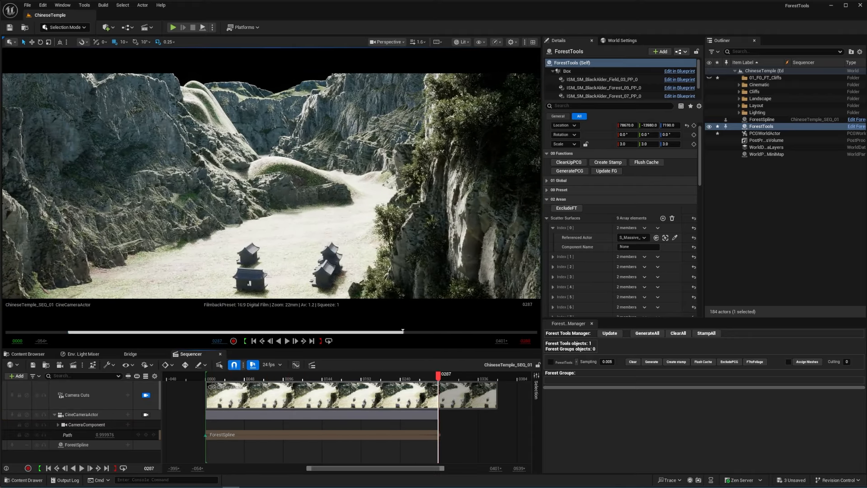
Return the sequence to frame 0 and preview the scattered trees full screen with path tracing.
drag(438, 376, 206, 376)
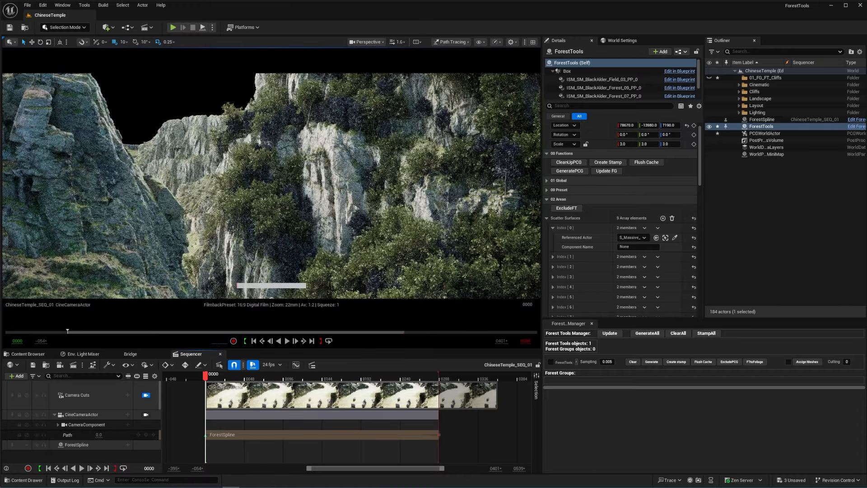
click(785, 226)
key(F11)
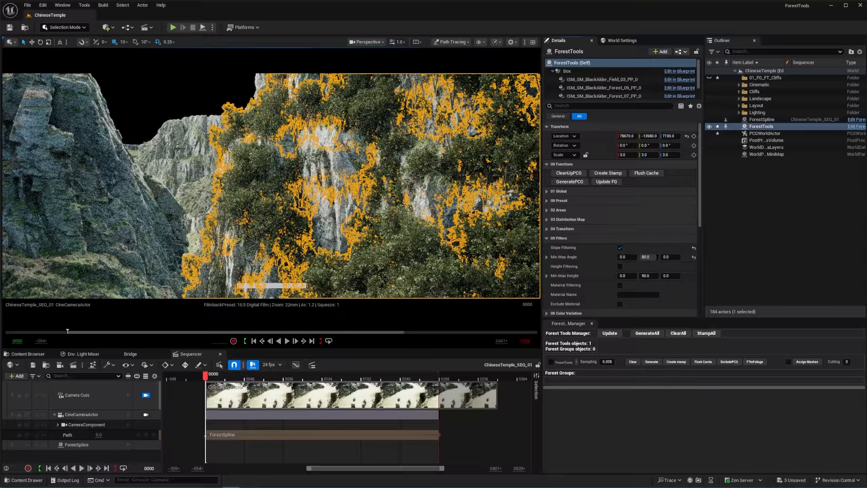
Set the ForestTools sampling to 0.003 and preview the cliff trees unselected.
click(640, 267)
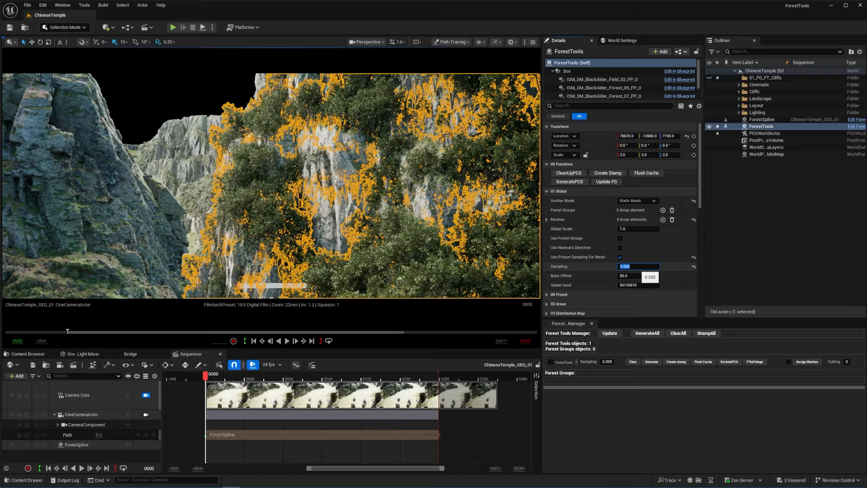
text(.003)
key(Return)
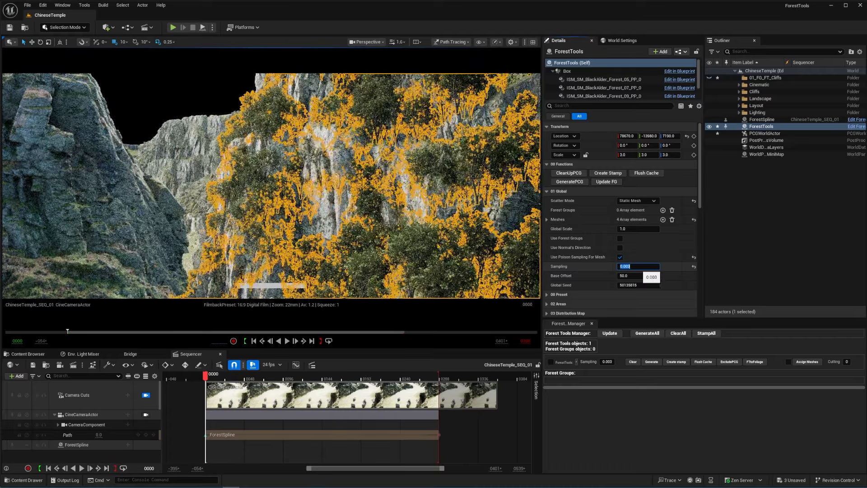
click(768, 226)
key(F11)
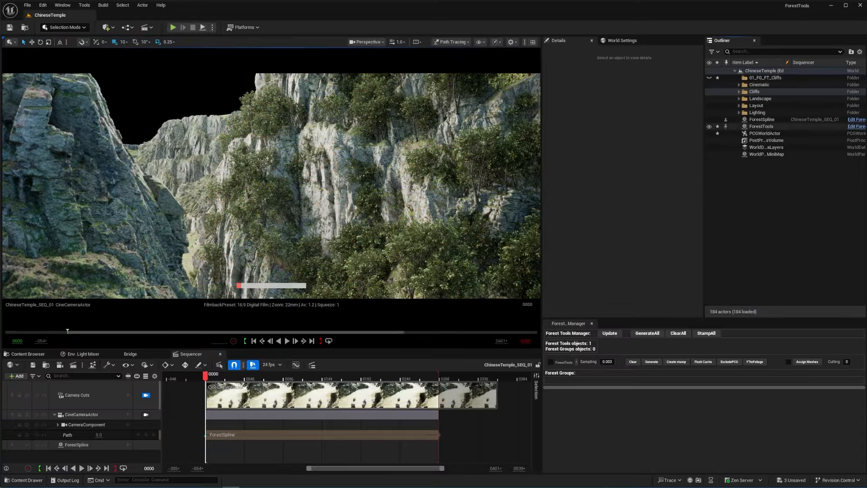
Rename the ForestSpline actor to Camera Spline and the ForestTools actor to FG_FT_Cliff_Trees_01.
click(763, 120)
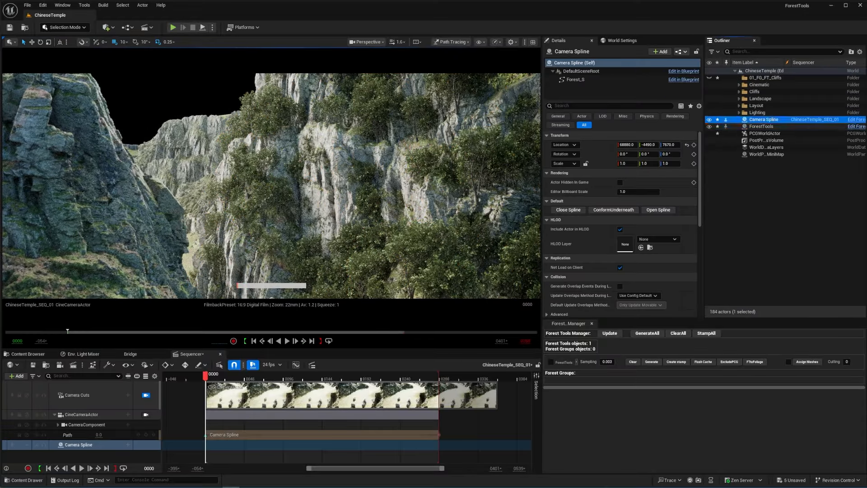
click(761, 126)
key(F2)
text(FT_)
text(FT_Cliff_Trees_01)
key(Return)
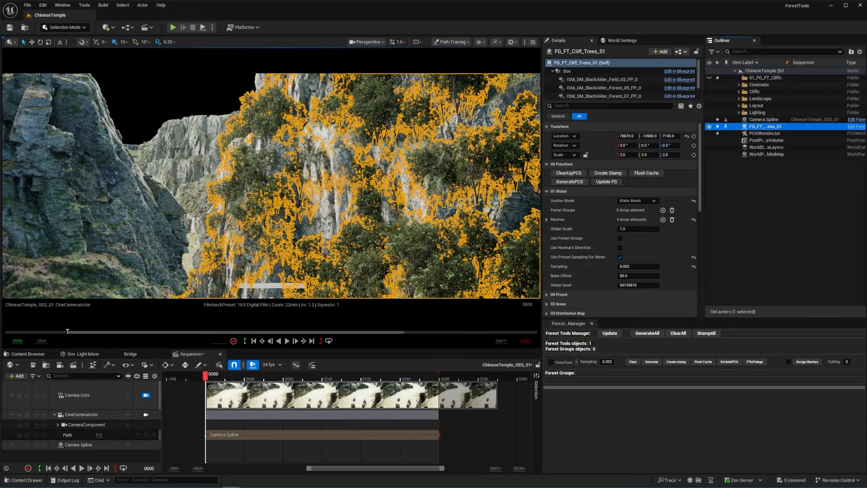
Move FG_FT_Cliff_Trees_01 into the 01_FG_FT_Cliffs folder, Camera Spline into Cinematic and the post-process volume into Lighting.
click(781, 190)
drag(767, 126, 760, 92)
click(781, 190)
drag(766, 133, 757, 120)
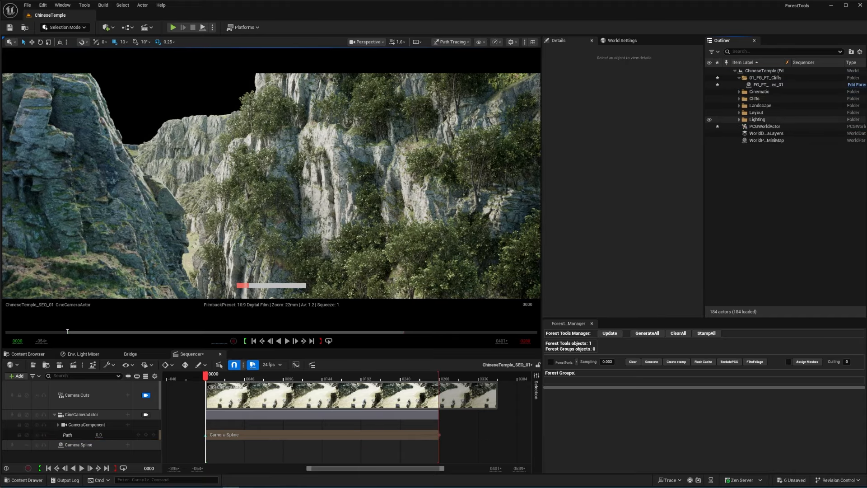
Set the maximum angle of the slope filter on FG_FT_Cliff_Trees_01 to 50.
click(767, 84)
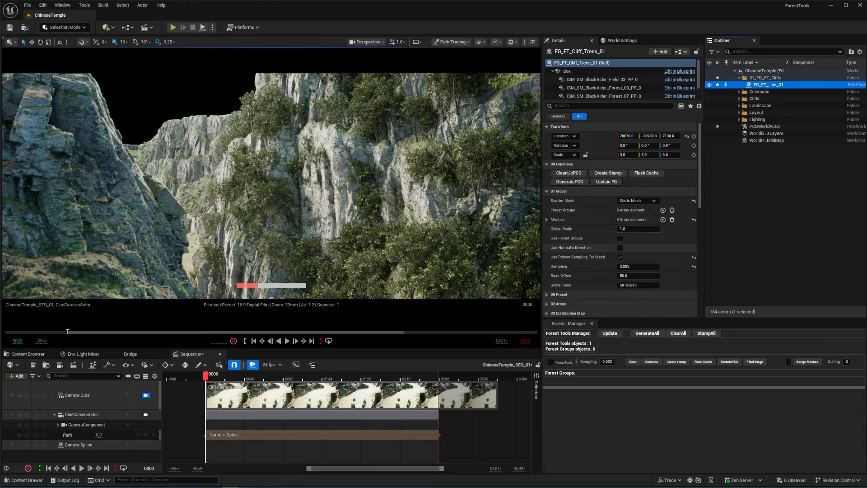
click(646, 284)
key(Return)
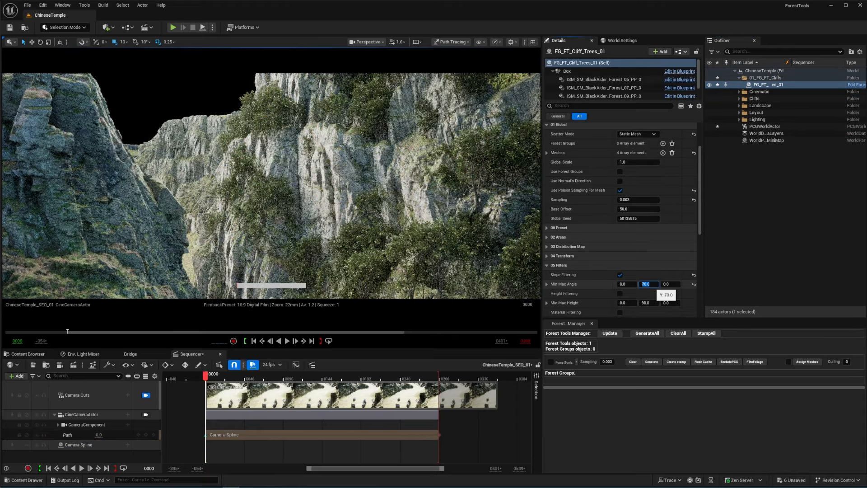
text(40)
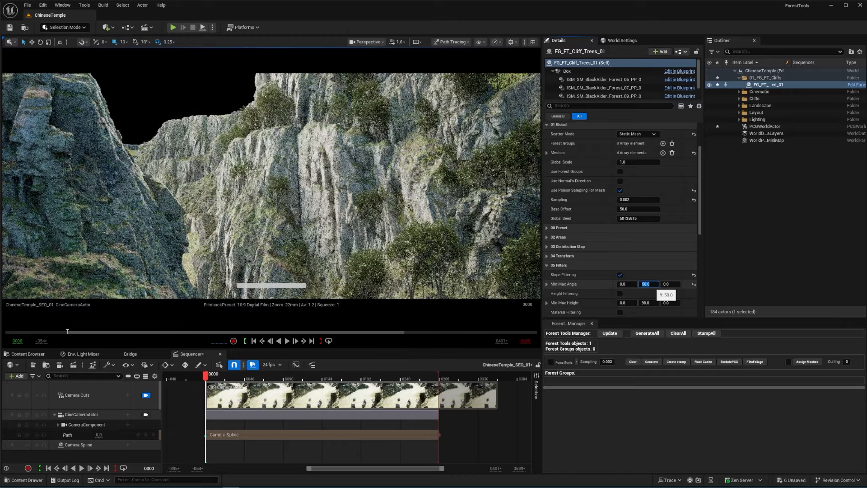
key(Return)
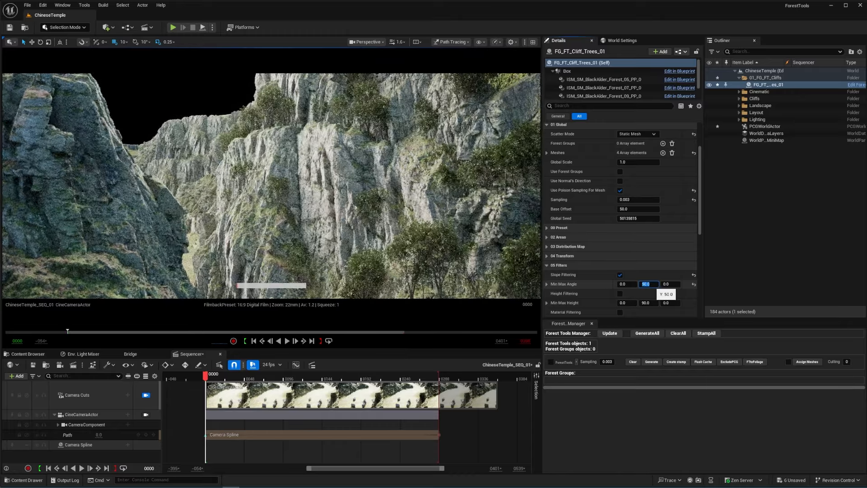
text(50)
key(Return)
Try sampling values of 0.1 and 0.05 for the cliff trees, then set the sampling to 0.02.
click(636, 199)
text(0.1)
key(Return)
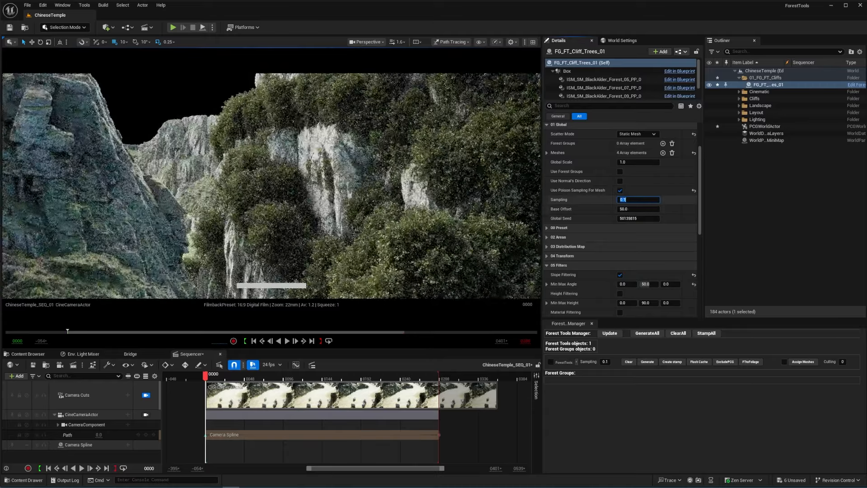
text(0.)
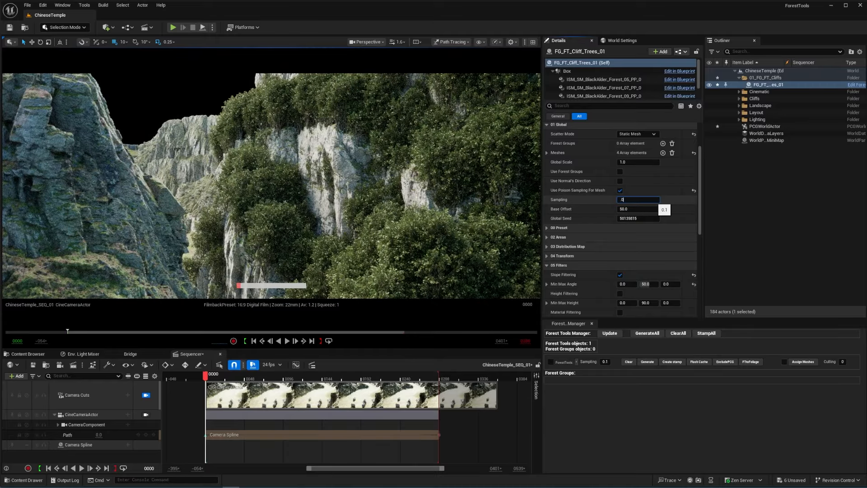
text(05)
key(Return)
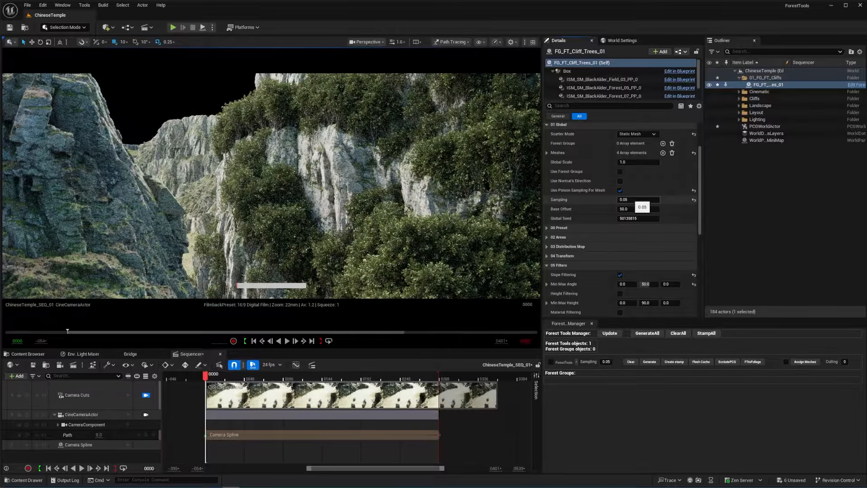
text(.1)
key(Return)
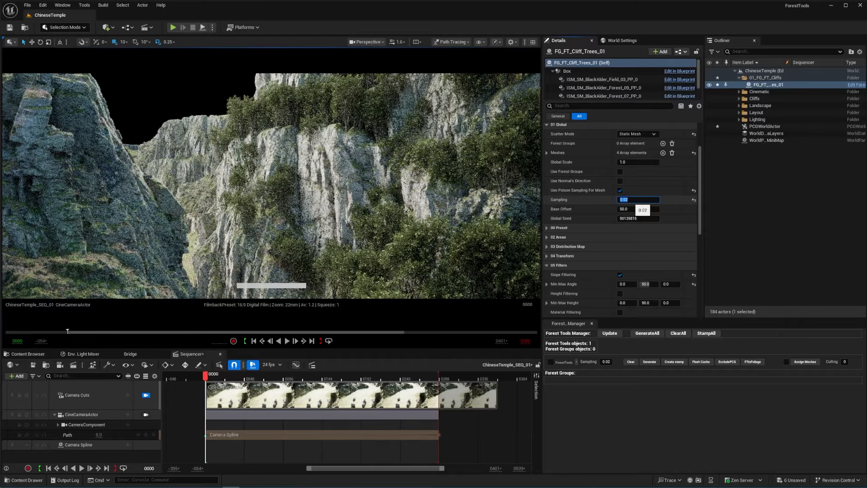
text(.01)
key(Return)
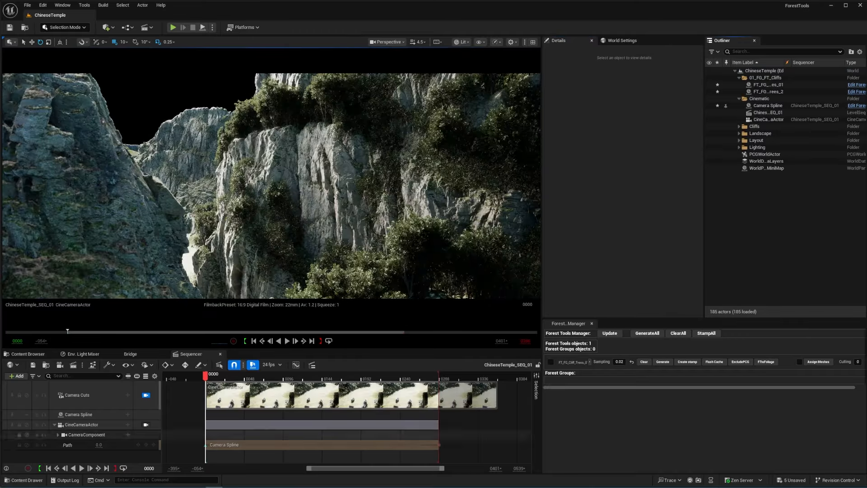
Return the sequence to frame 0, duplicate the cliff trees actor and rename the copy FT_FG_Cliff_Grass_01.
drag(354, 330, 67, 331)
key(F2)
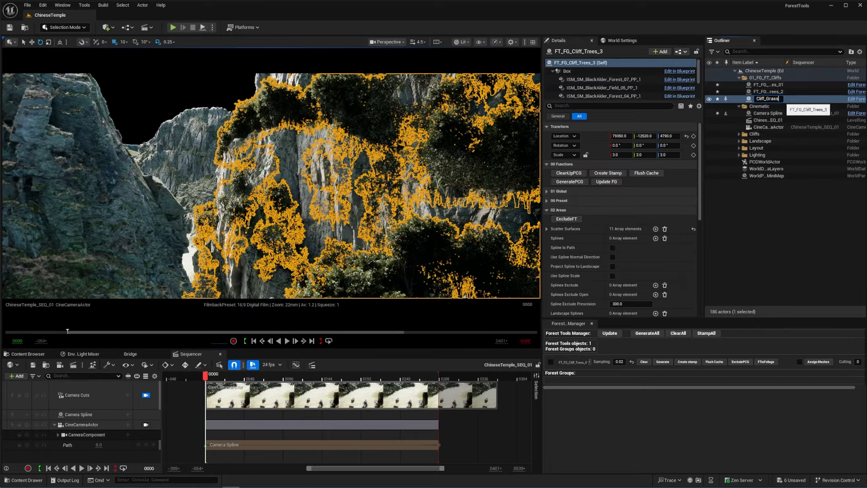
text(Cliff_Grass)
key(Return)
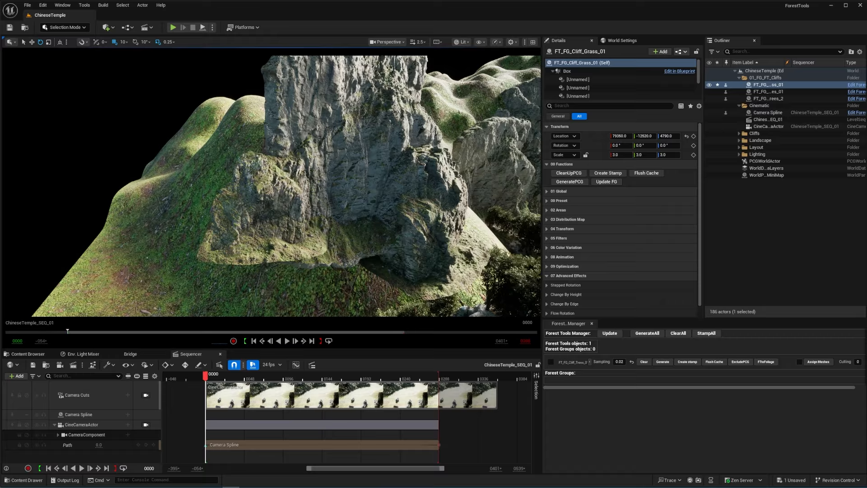
Replace the scatter surfaces of FT_FG_Cliff_Grass_01 with the foreground cliff actors around the grassy slope.
click(558, 210)
click(656, 229)
click(663, 264)
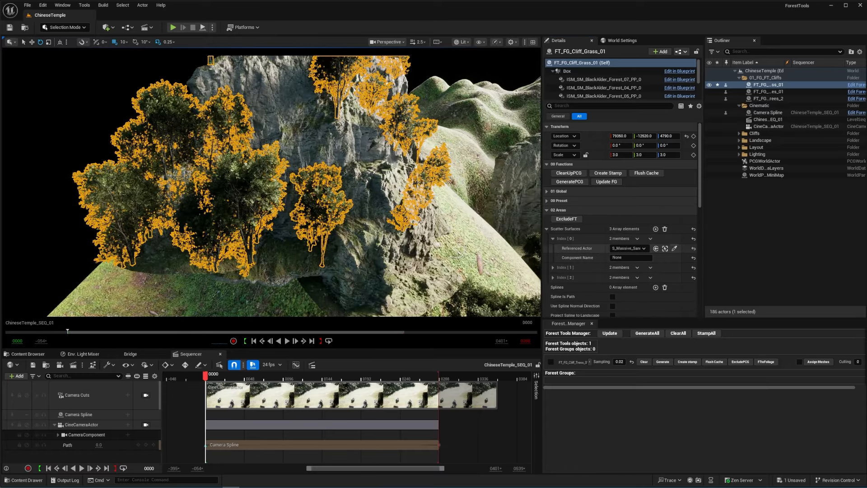
click(650, 239)
click(663, 265)
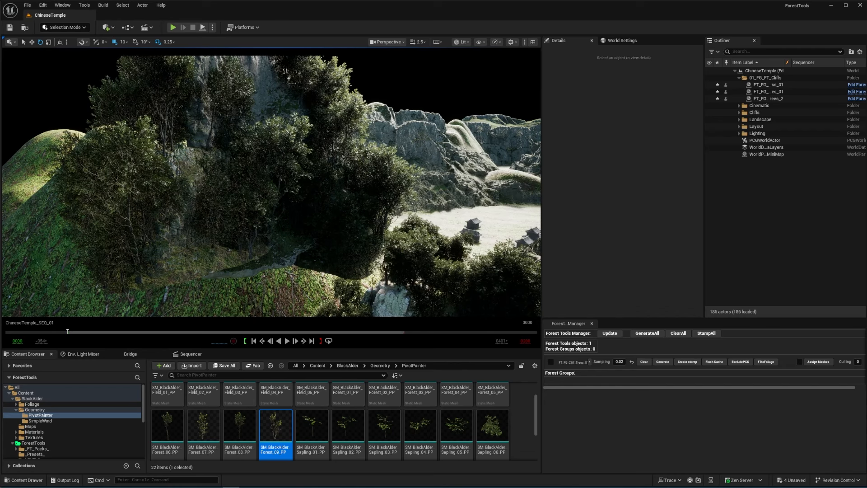
Save the level and empty the Meshes array of FT_FG_Cliff_Grass_01.
key(ctrl+s)
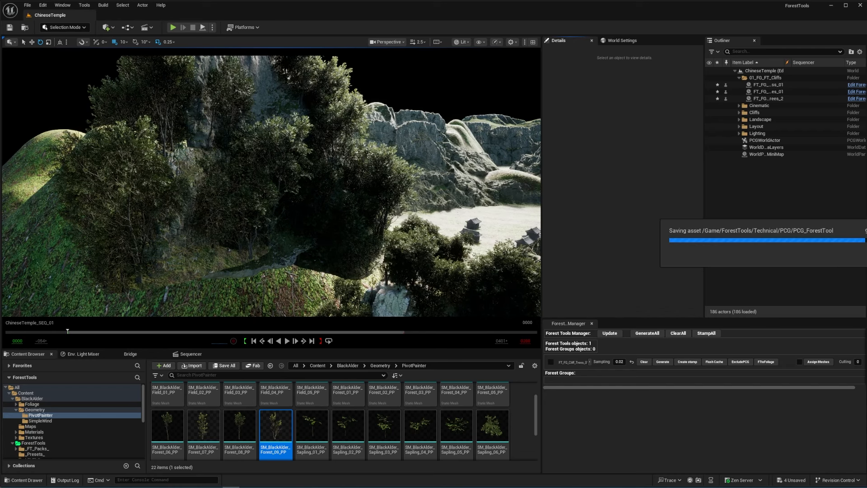
right_drag(271, 190, 248, 180)
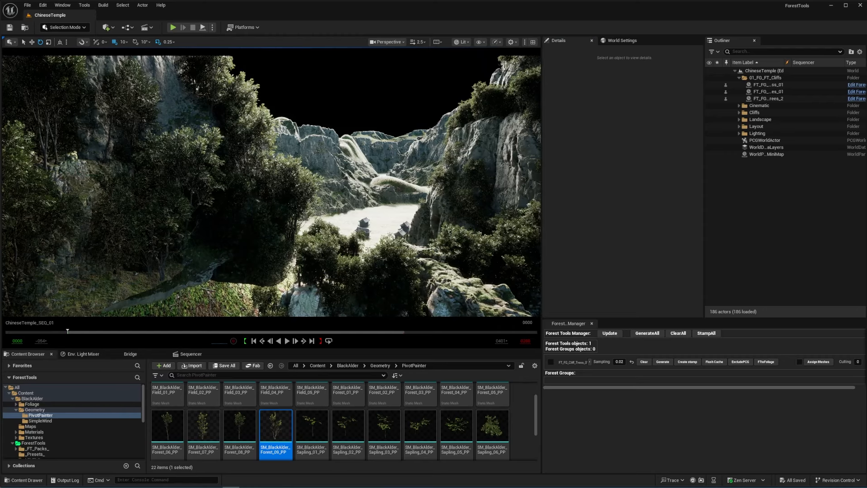
click(248, 180)
click(559, 210)
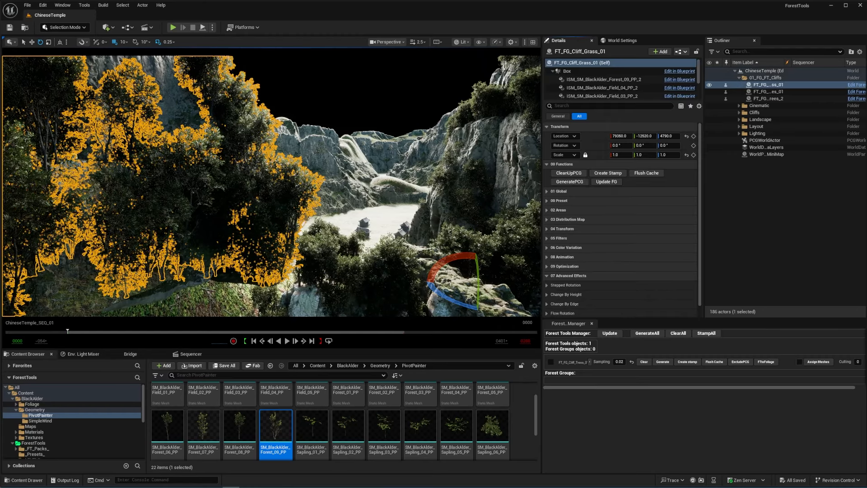
click(558, 191)
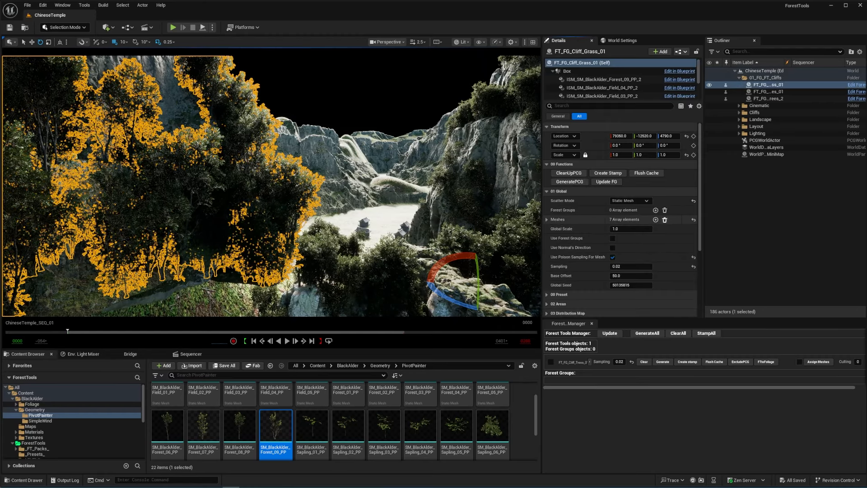
click(664, 220)
right_drag(271, 181, 180, 197)
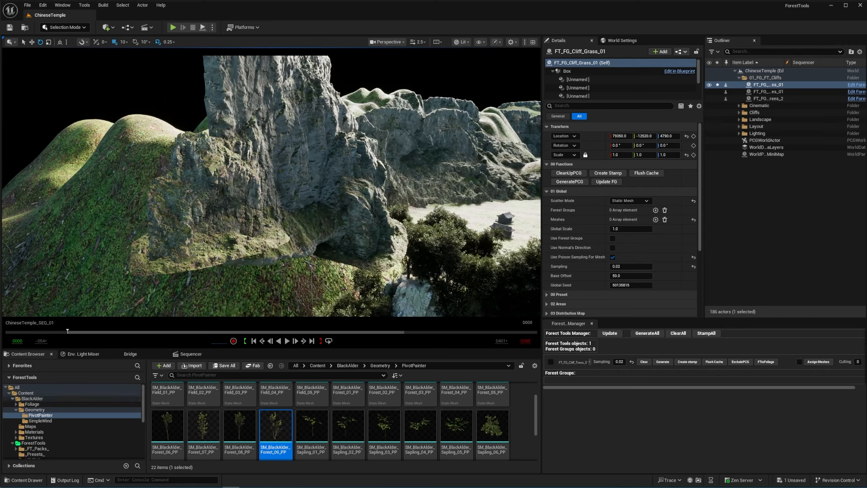
Browse to the Raspberry_wf0oefeja asset folder inside Megascans/3D_Plants.
click(16, 409)
click(13, 398)
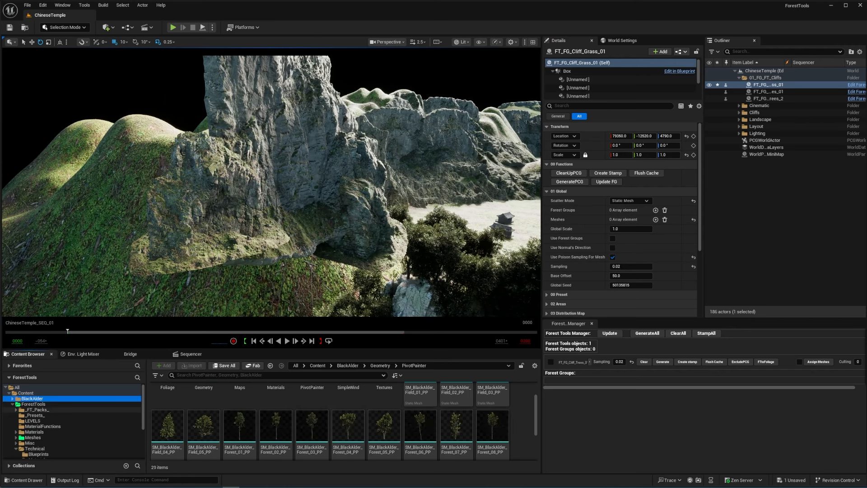
click(13, 404)
click(32, 415)
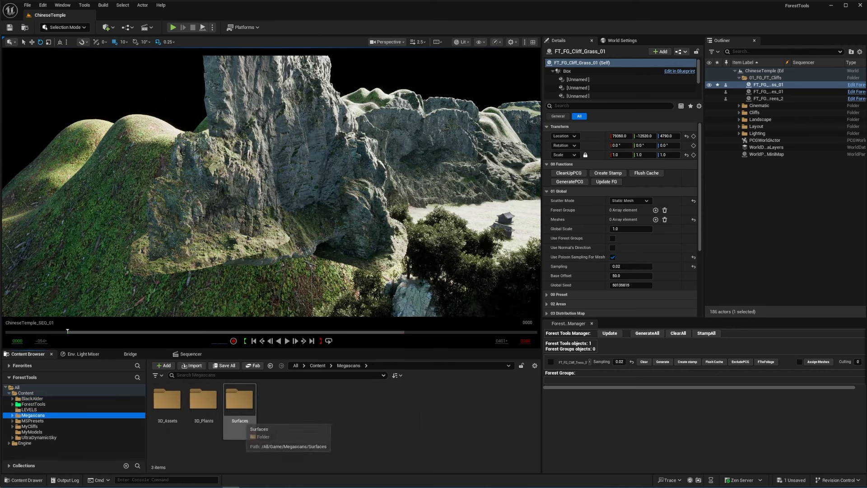
double_click(203, 402)
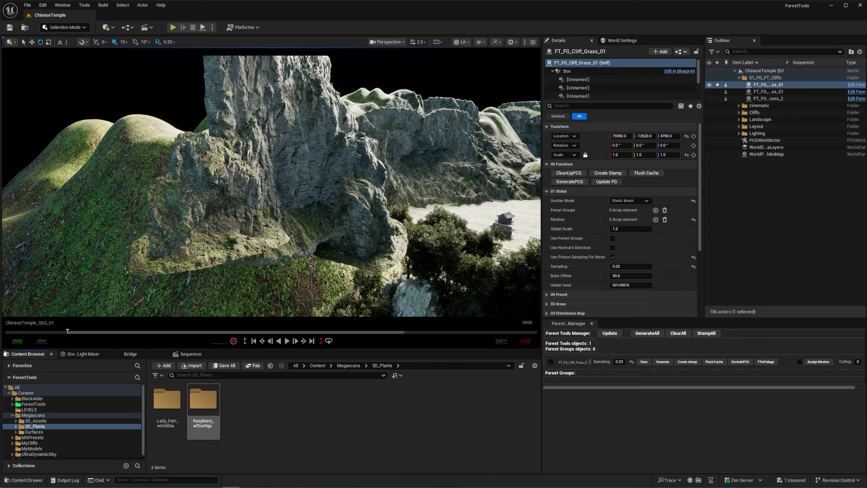
click(205, 410)
double_click(203, 402)
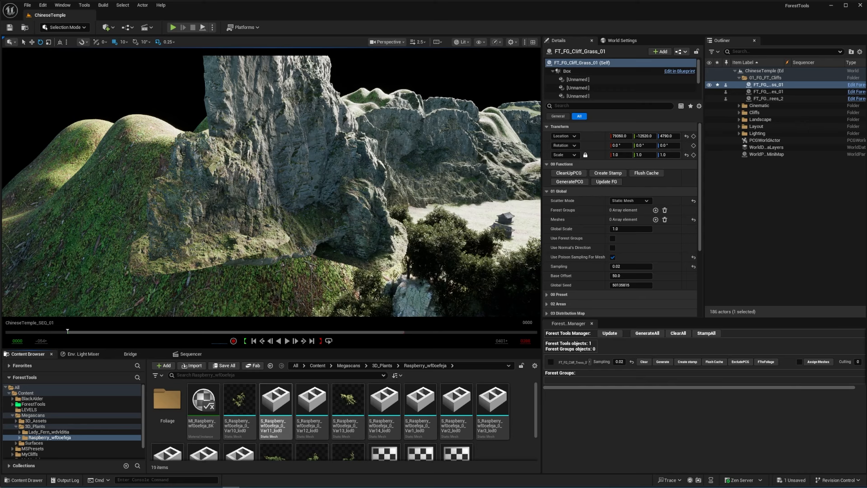
Add raspberry variants Var7, Var8, Var9, Var10 and Var13 to the grass actor's Meshes array and refresh the Forest Tools Manager.
click(240, 404)
ctrl+click(348, 404)
scroll(347, 406, down, 1)
ctrl+click(276, 437)
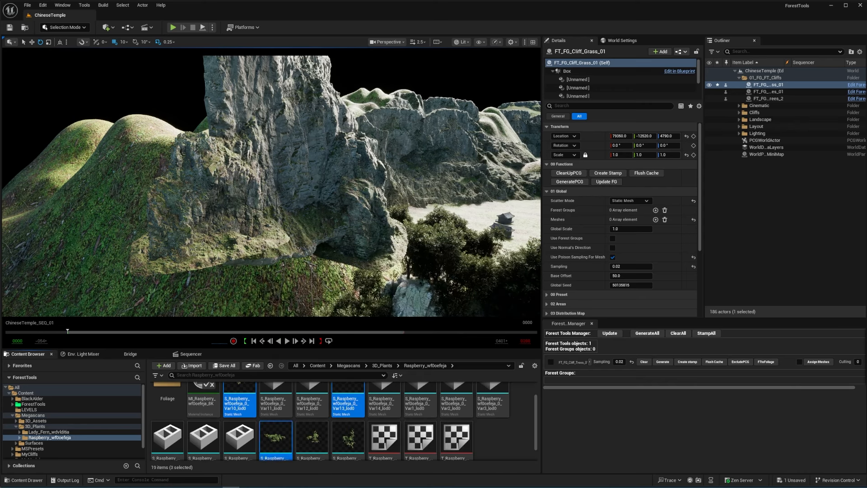
click(610, 333)
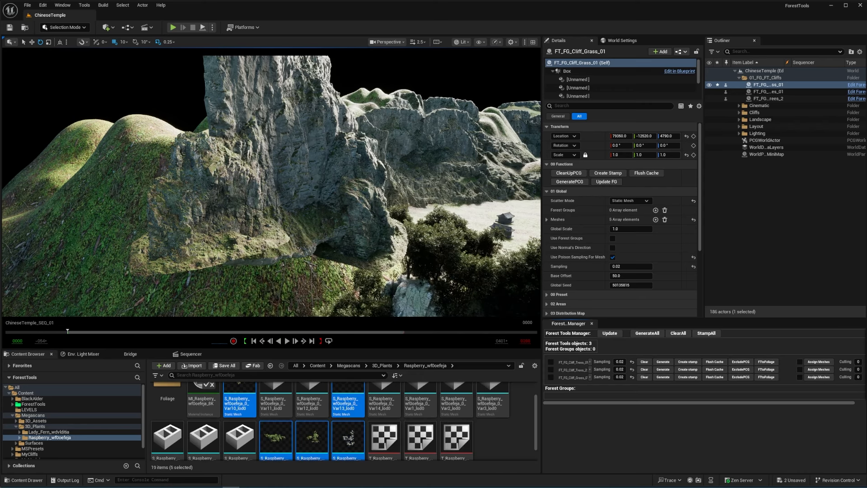
Generate the raspberry scatter on the cliff with a sampling of 0.1 and inspect the plants up close.
right_drag(271, 181, 317, 195)
click(570, 182)
key(w)
key(w)
scroll(273, 198, down, 3)
key(g)
key(Return)
key(s)
key(w)
key(s)
scroll(631, 264, down, 1)
scroll(641, 270, down, 3)
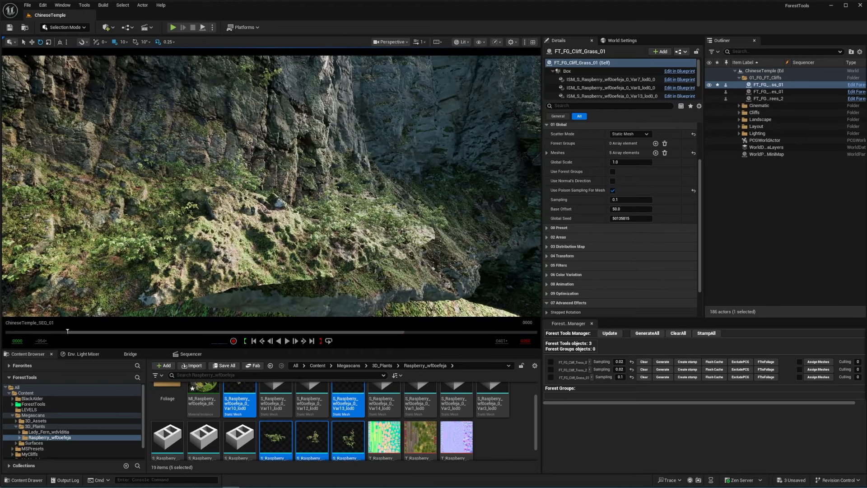
Try a maximum slope angle of 60 for the raspberry scatter, then set it to 80.
click(641, 284)
text(60)
key(Return)
text(80)
key(Return)
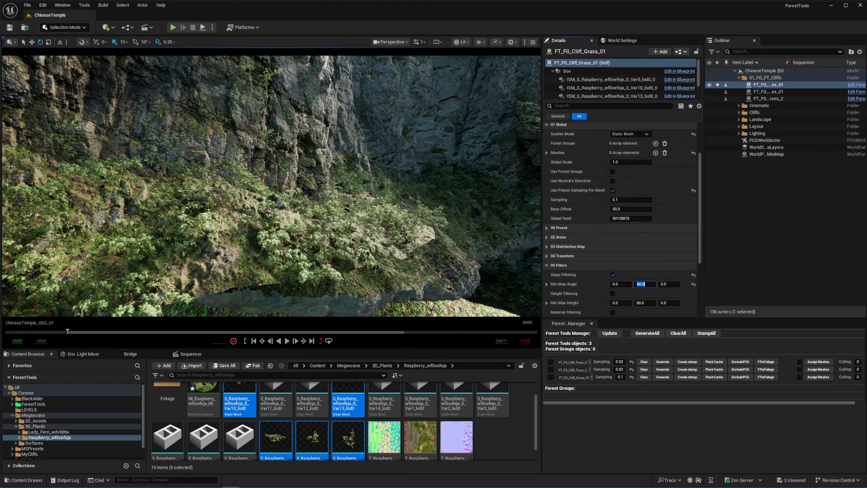
key(s)
mouse_move(316, 189)
right_down()
mouse_move(307, 176)
mouse_move(325, 180)
mouse_move(318, 185)
right_up()
Look through the sequence camera, set the raspberry sampling to 0.5 and check the shot up to frame 89.
click(190, 353)
click(145, 395)
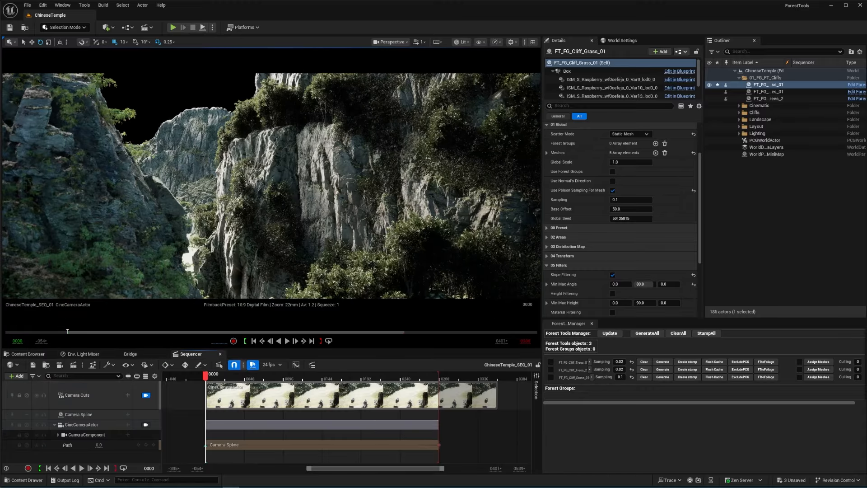
drag(206, 376, 252, 376)
click(631, 199)
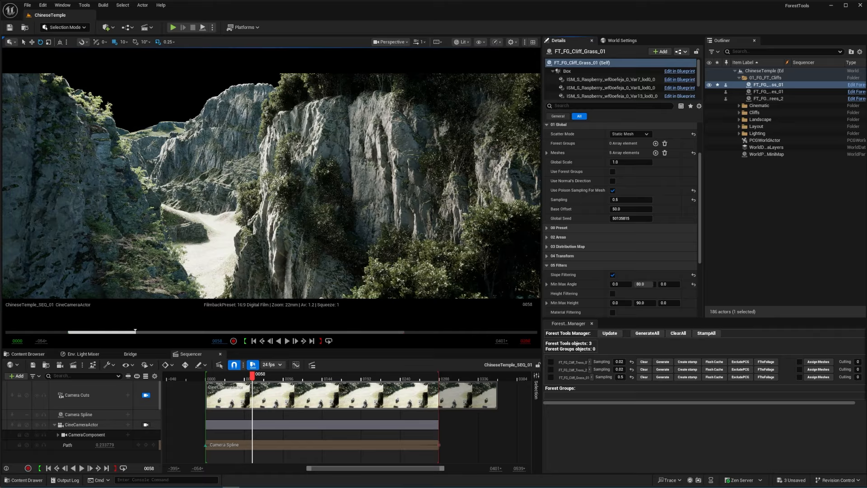
drag(251, 374, 277, 374)
Open the raspberry material instance's parent M_MS_Foliage_Material and show the ForestTools MaterialFunctions folder.
click(28, 353)
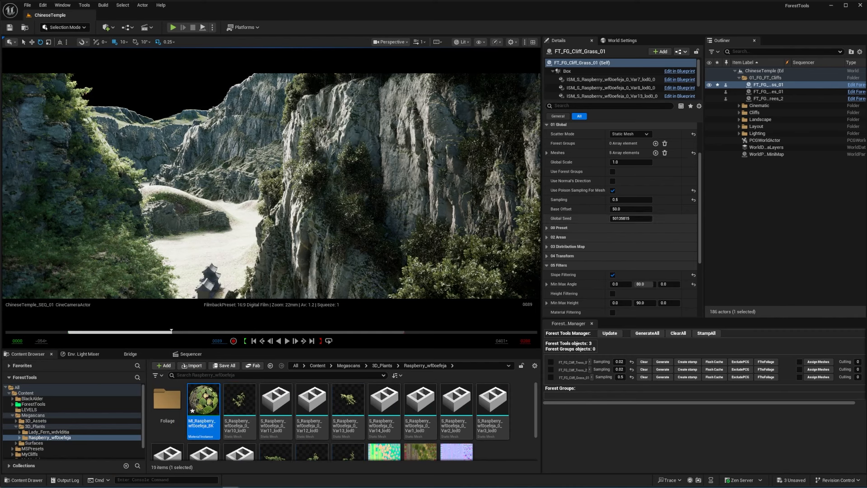
drag(866, 122, 520, 51)
click(33, 404)
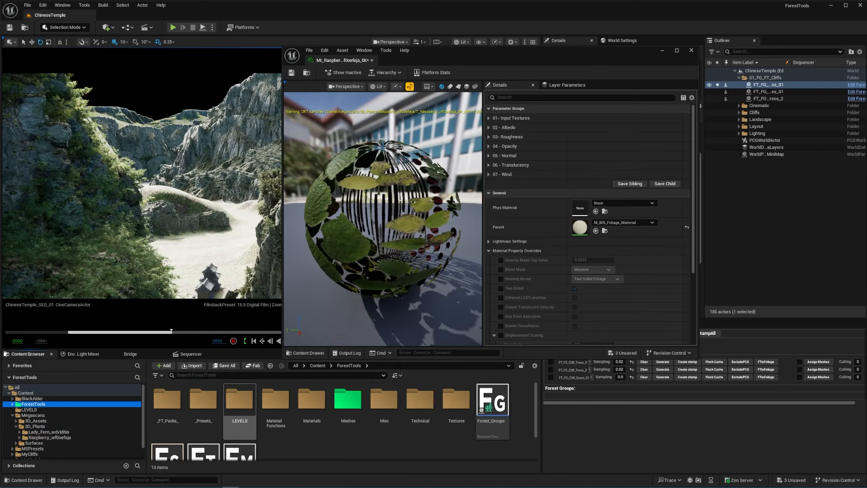
double_click(276, 400)
double_click(580, 227)
scroll(569, 194, down, 7)
scroll(534, 122, up, 6)
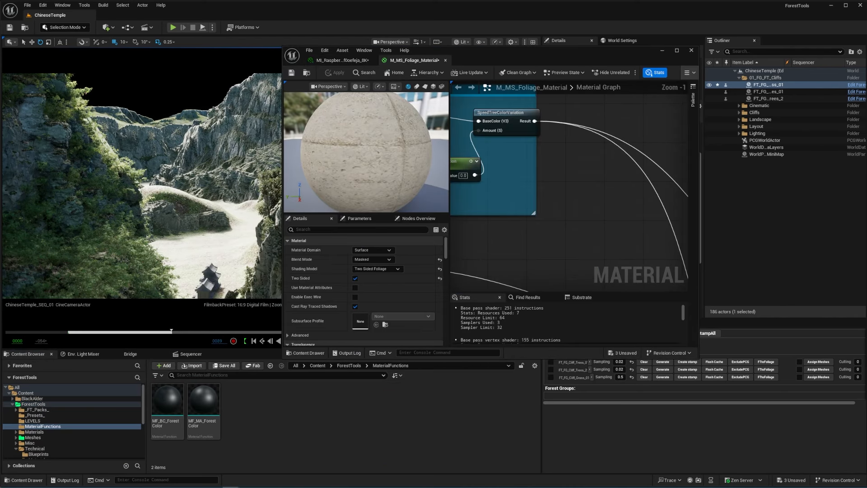
Insert MF_BC_ForestColor after the SpeedTreeColorVariation node, connect its output to Base Color and save the material.
right_drag(533, 122, 496, 109)
drag(170, 407, 557, 195)
drag(499, 109, 562, 203)
scroll(562, 203, down, 3)
right_drag(563, 203, 481, 103)
drag(482, 103, 641, 207)
click(291, 73)
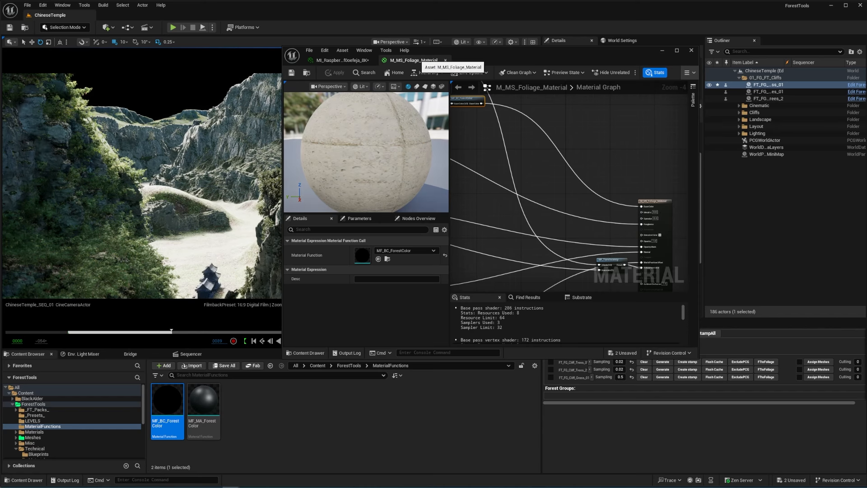
Close M_MS_Foliage_Material and switch the level viewport to Unlit shading.
click(445, 60)
drag(519, 55, 317, 379)
click(461, 42)
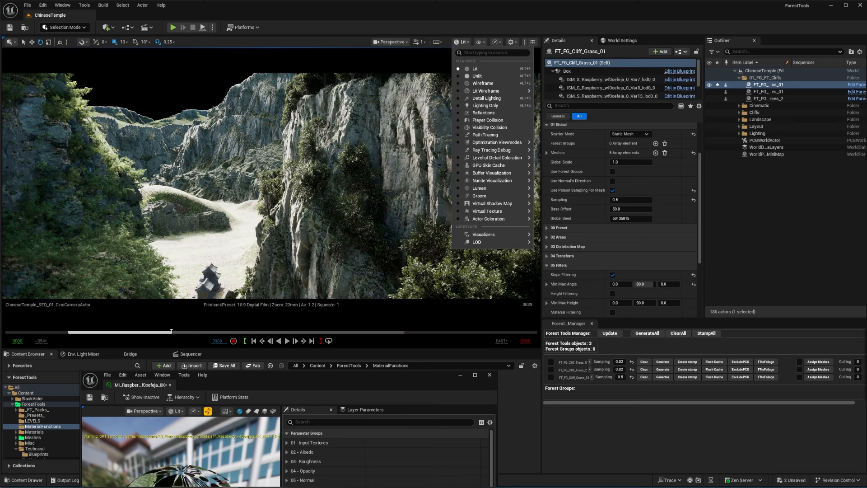
click(478, 76)
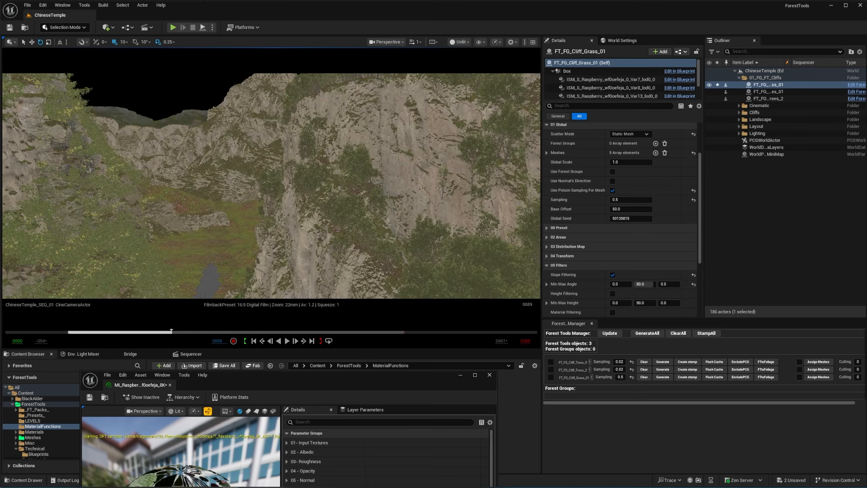
Enable Overlay Intensity at 1.0 and a grey Color Overlay in the raspberry material instance's Albedo group, then save and close it.
drag(290, 380, 743, 158)
click(756, 229)
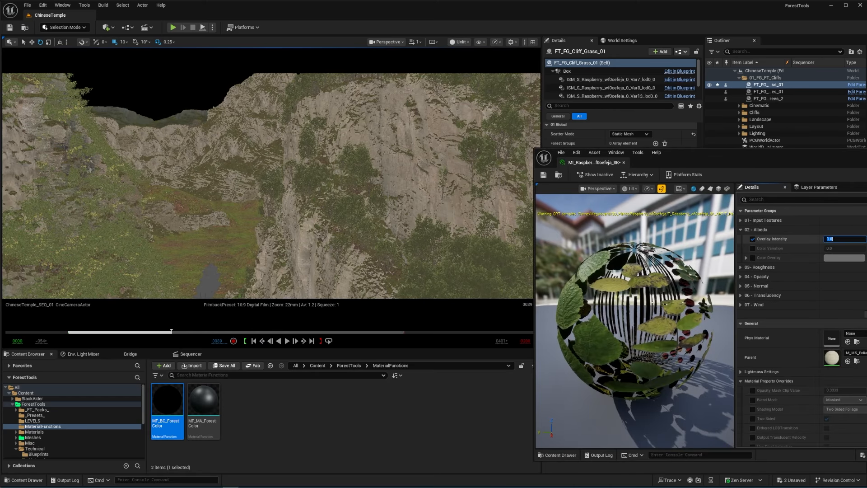
click(753, 257)
click(843, 258)
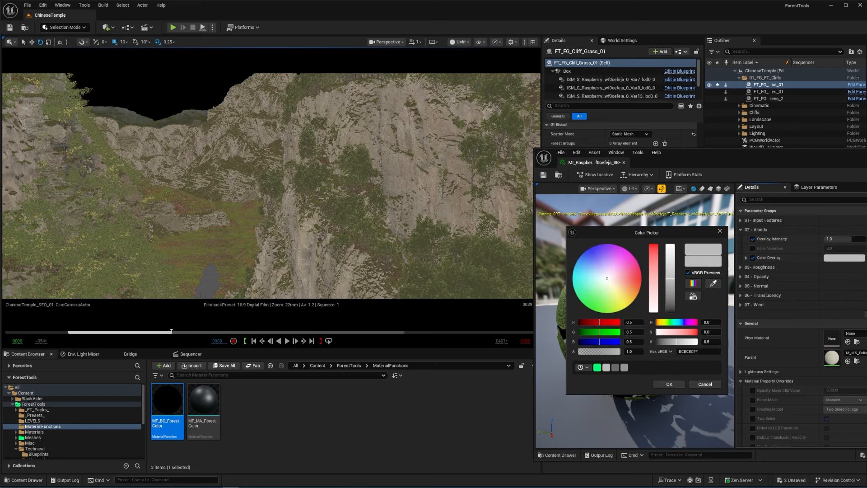
click(669, 385)
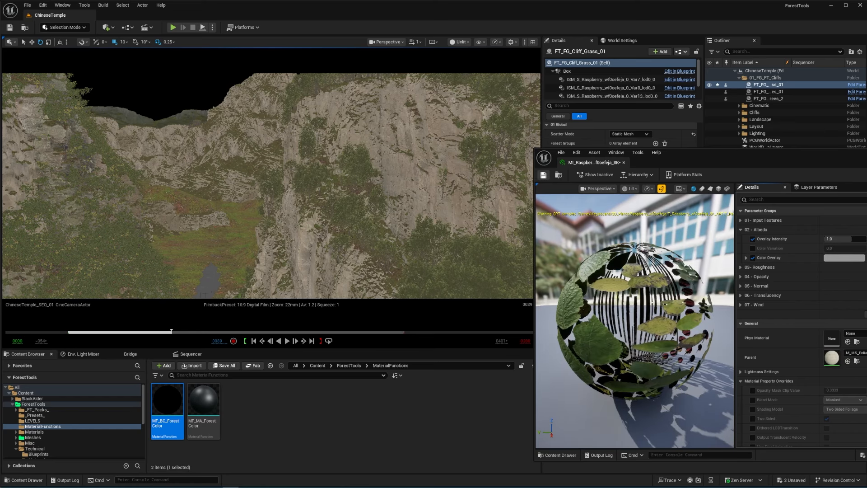
click(543, 175)
click(623, 163)
Enable Use Map for the cliff grass colour variation, using T_Variation_004 with Color Map Tiling 5.0 in X and Y.
scroll(600, 271, down, 8)
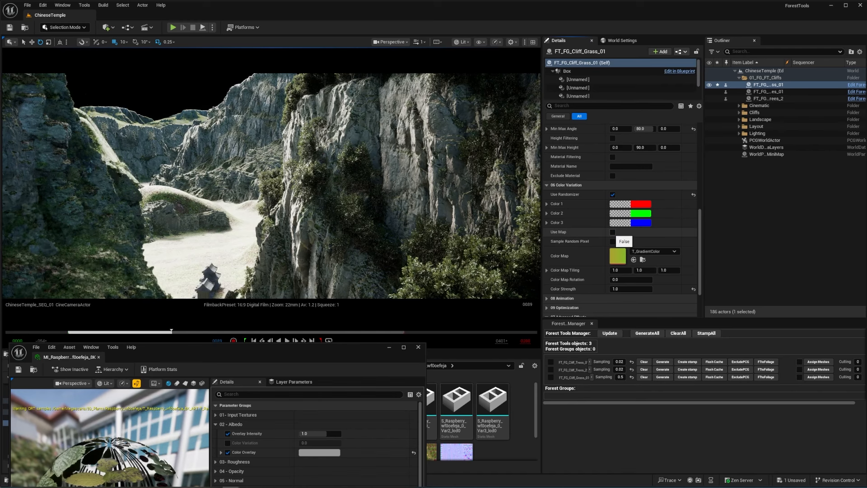
key(alt+3)
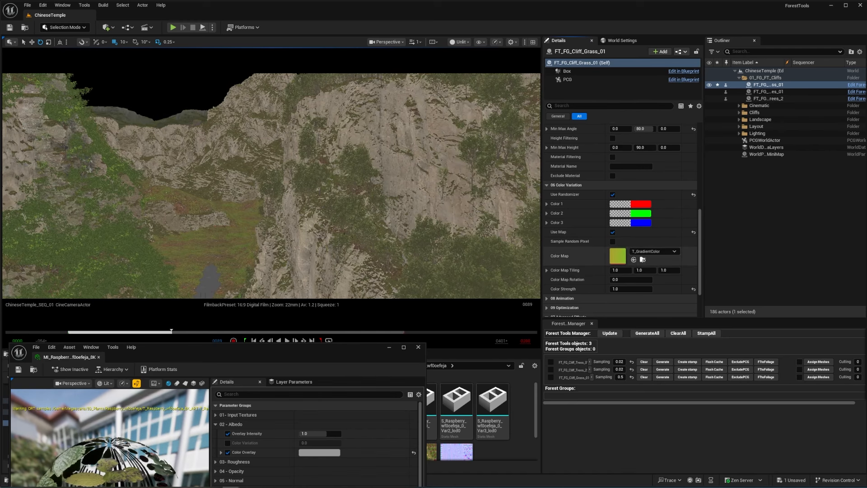
click(642, 259)
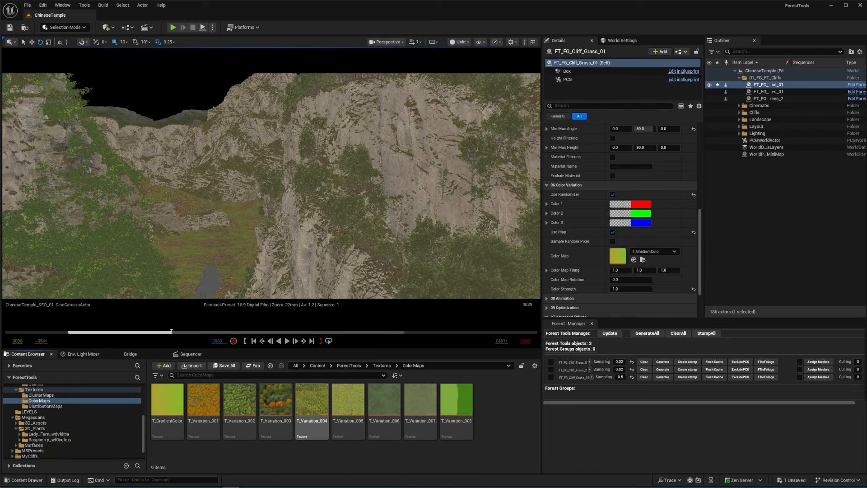
drag(312, 401, 617, 256)
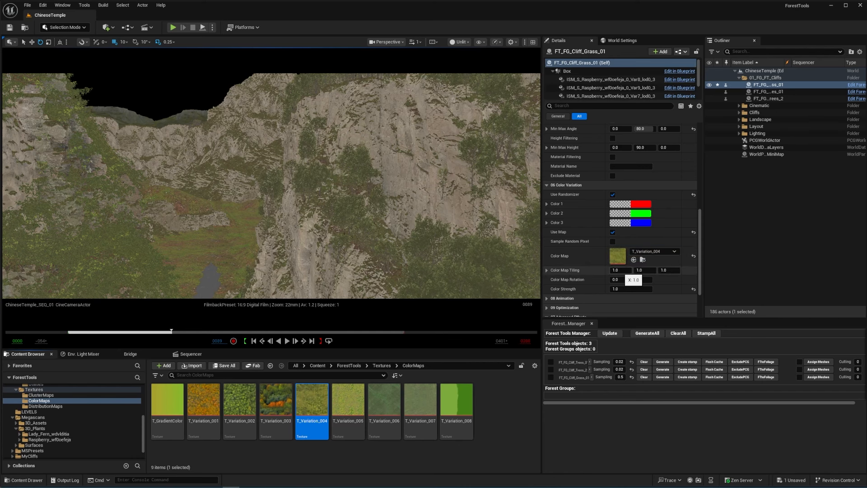
key(Tab)
text(2)
key(Return)
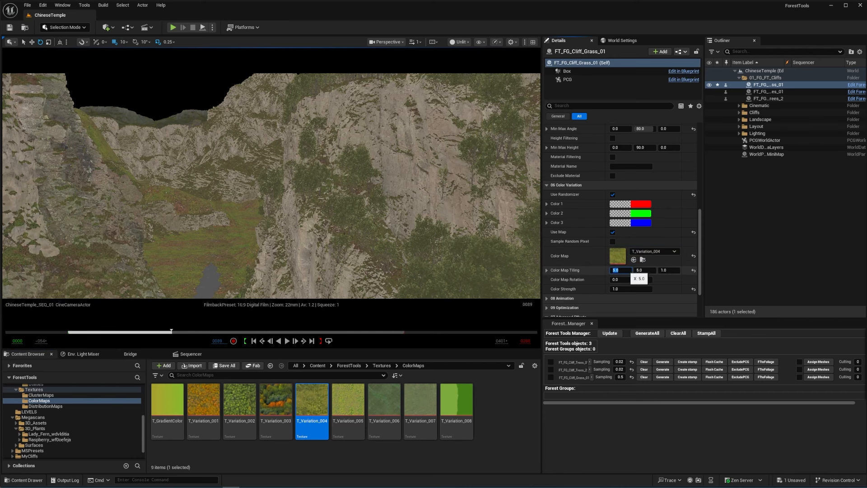
Try the cliff grass with Use Randomizer off and Color Strength 0, and undo both changes.
click(612, 195)
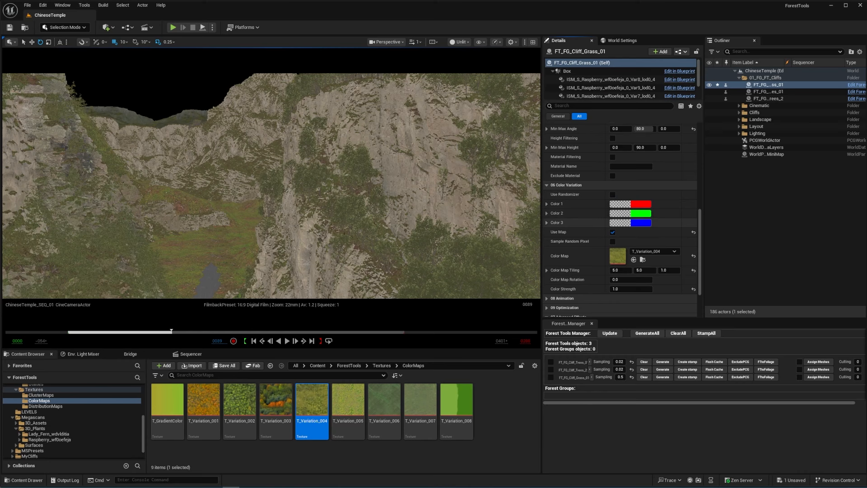
click(630, 289)
text(0)
key(Return)
key(ctrl+z)
key(ctrl+z)
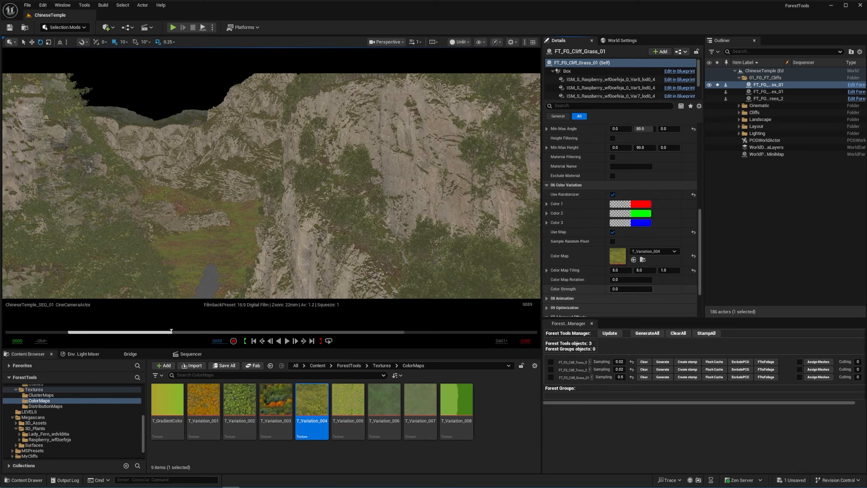
Switch the viewport to Lit shading and move the sequence to frame 10.
click(458, 42)
click(467, 70)
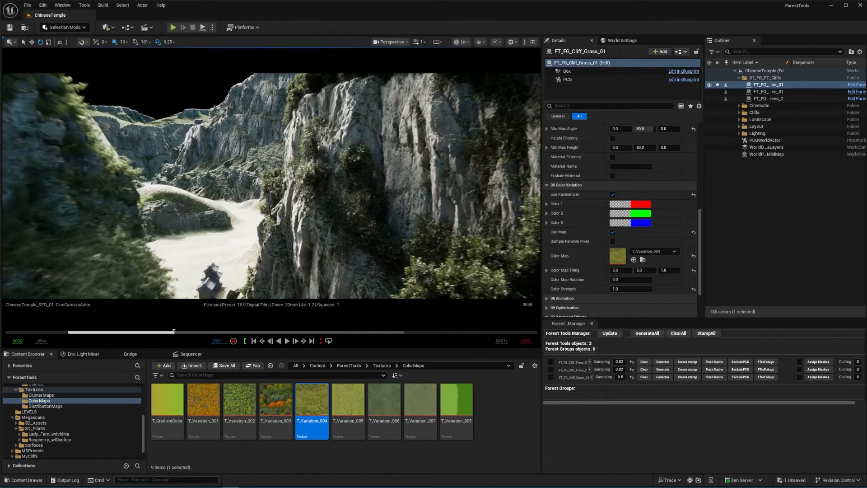
drag(152, 332, 78, 332)
Duplicate FT_FG_Cliff_Grass_01 and clear the copy's Scatter Surfaces array.
key(ctrl+d)
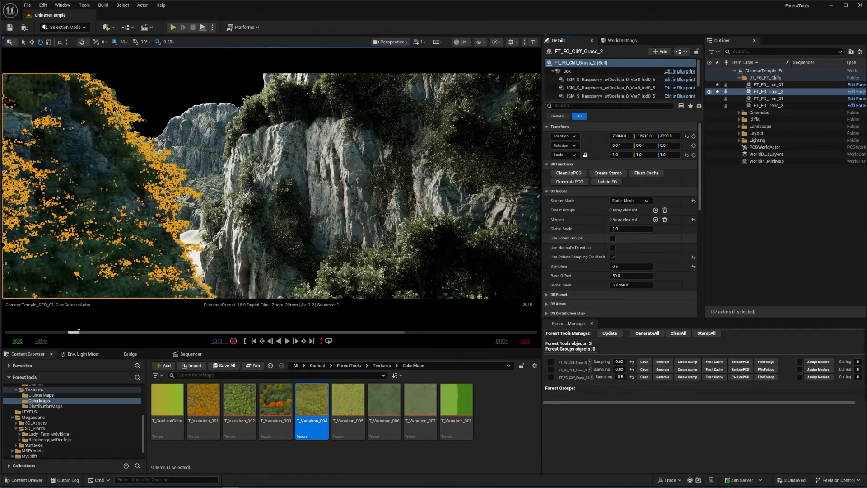
click(547, 191)
click(547, 210)
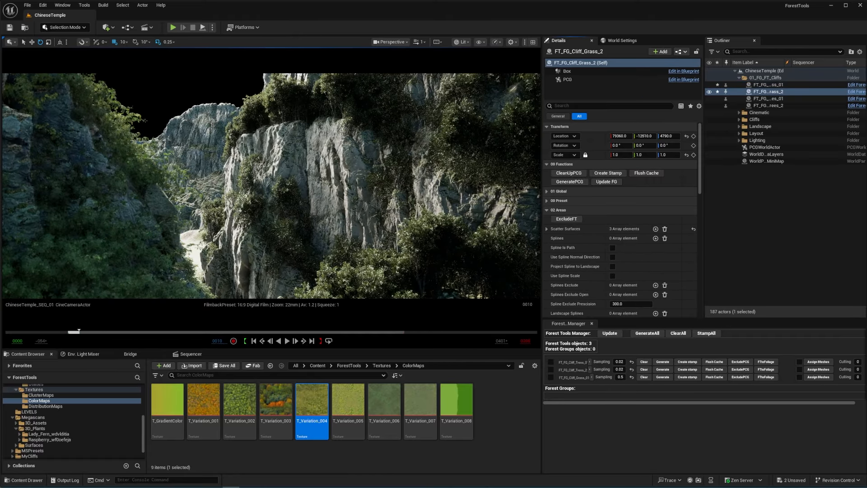
click(547, 190)
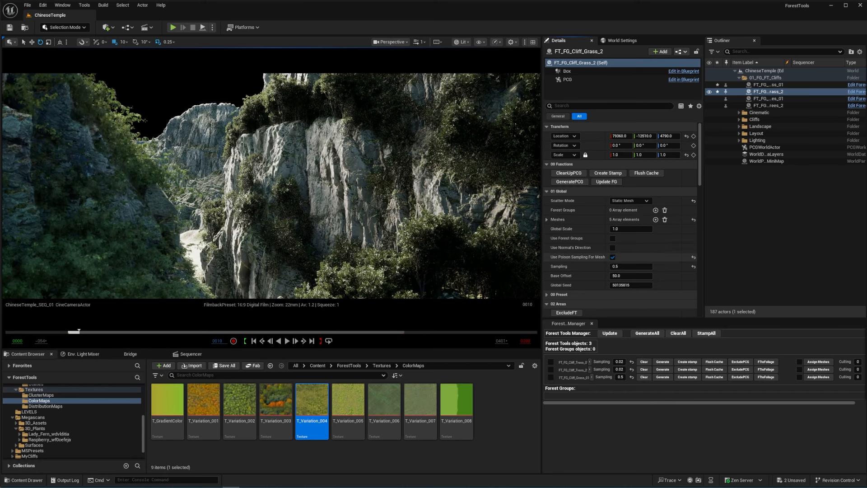
click(547, 191)
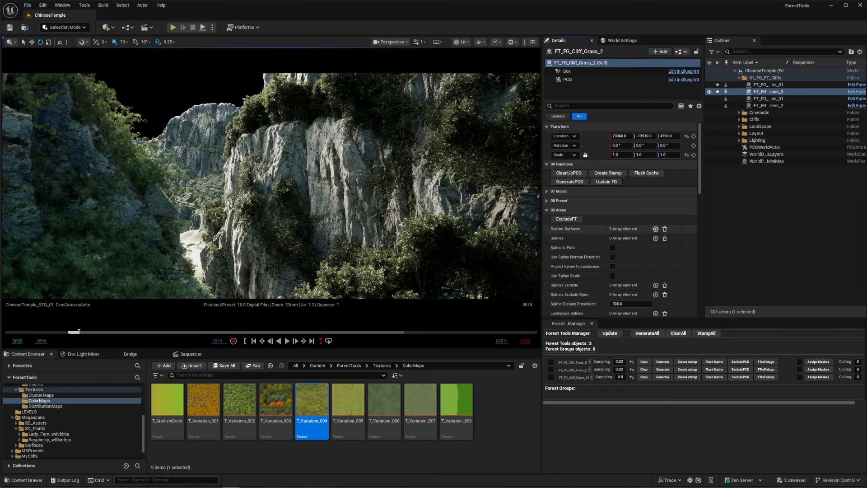
Add two of the massive cliff rock actors as scatter surfaces of FT_FG_Cliff_Grass_2.
click(655, 229)
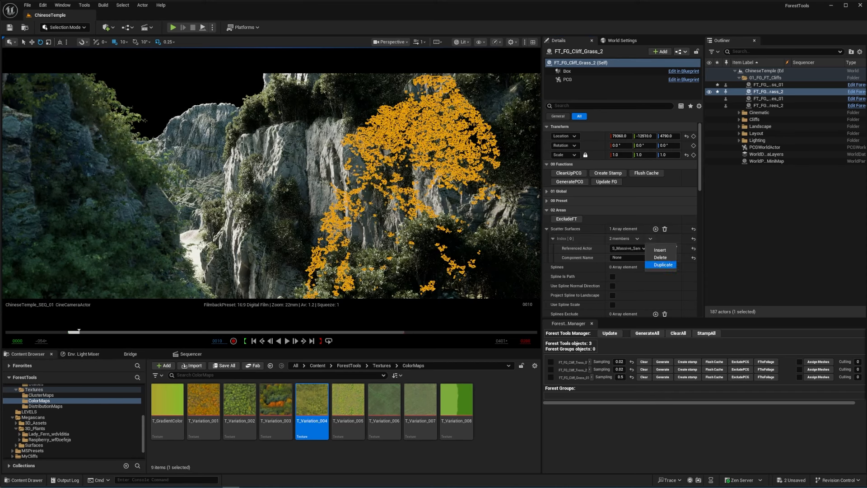
click(662, 265)
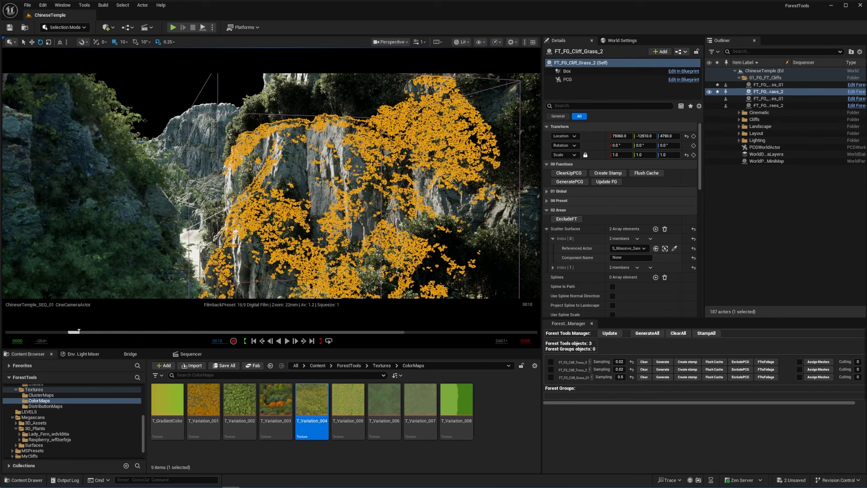
click(552, 238)
click(547, 228)
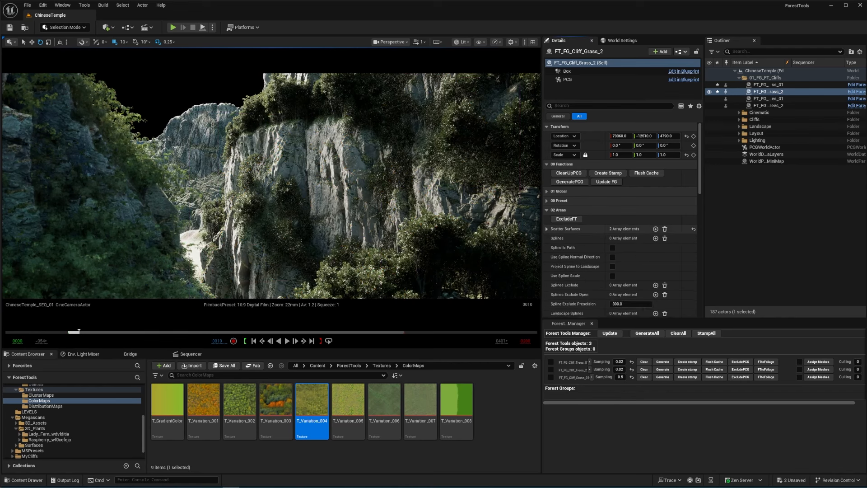
click(547, 210)
click(709, 91)
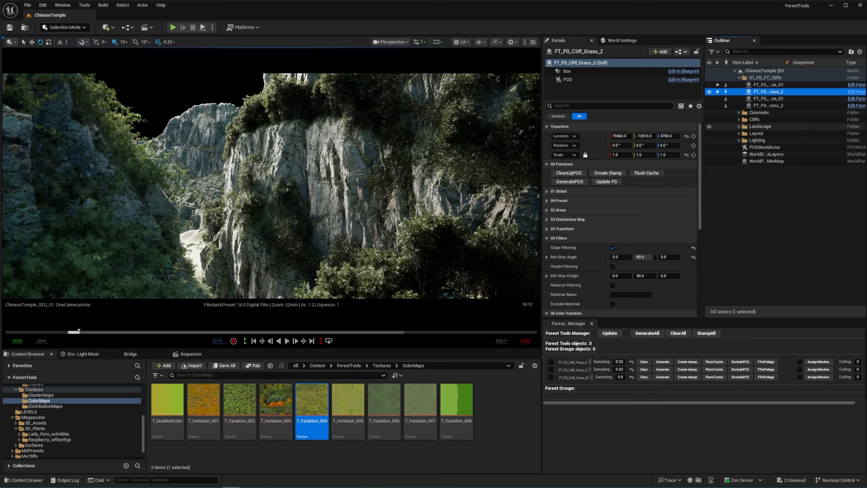
Override the raspberry material instance's Opacity Mask Clip Value with 0.1, then save and close it.
click(50, 440)
double_click(204, 400)
drag(808, 129, 792, 121)
click(695, 348)
click(786, 349)
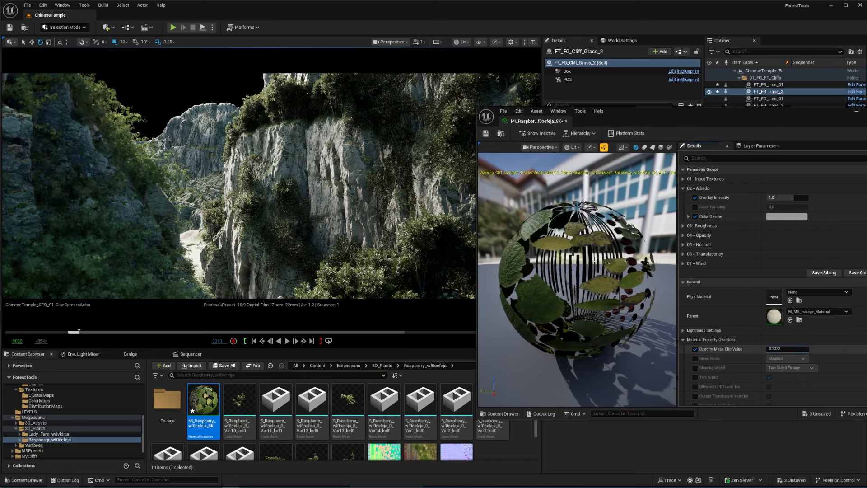
text(0.1)
key(Return)
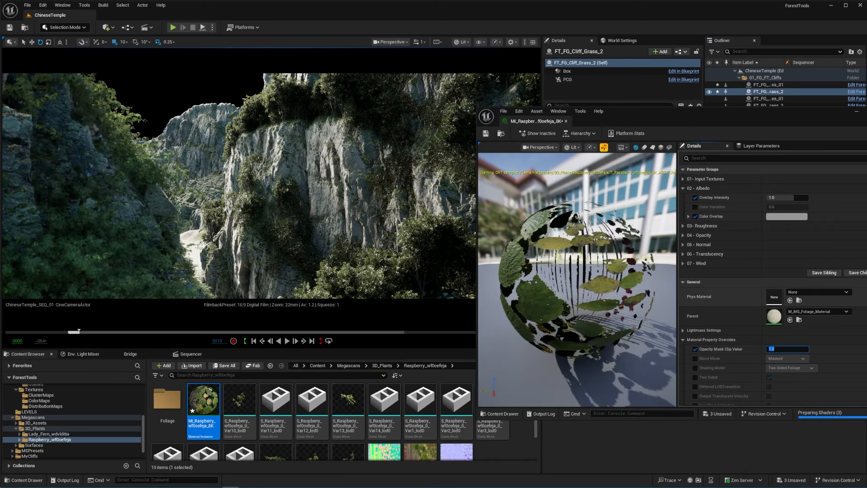
click(485, 133)
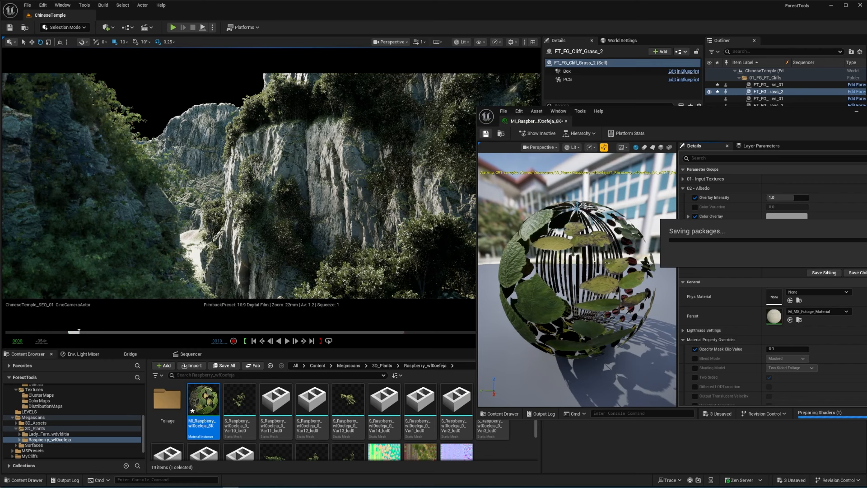
click(566, 121)
Open the raspberry Var10_lod0 static mesh for inspection and close it.
scroll(420, 411, down, 1)
scroll(316, 411, up, 1)
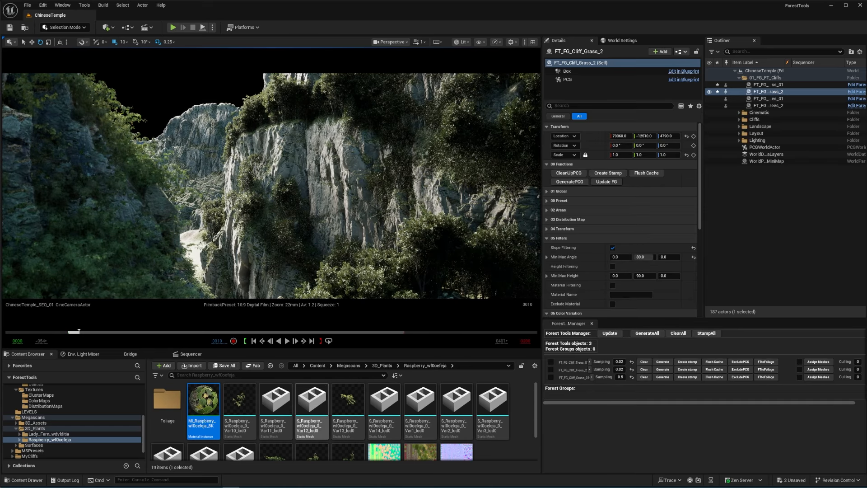
double_click(245, 408)
click(566, 121)
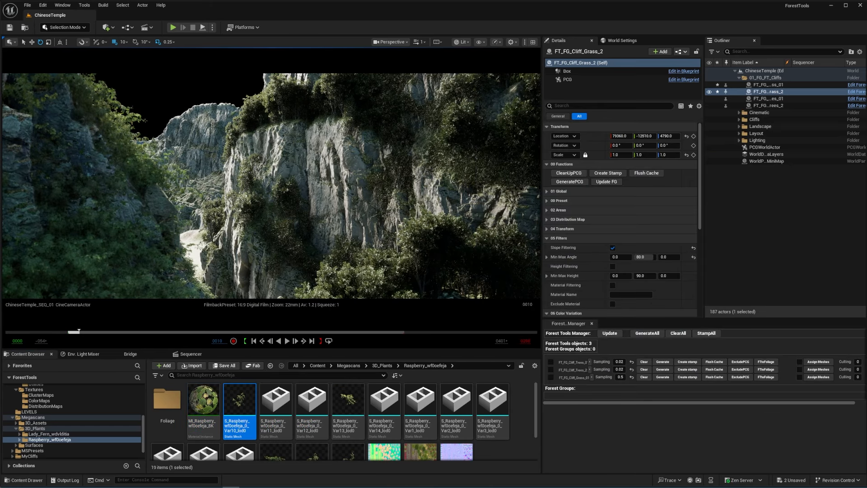
Re-enter the Sampling value of FT_FG_Cliff_Grass_2 to regenerate its raspberry scatter, and deselect the actor.
click(559, 191)
click(621, 266)
key(Return)
click(558, 191)
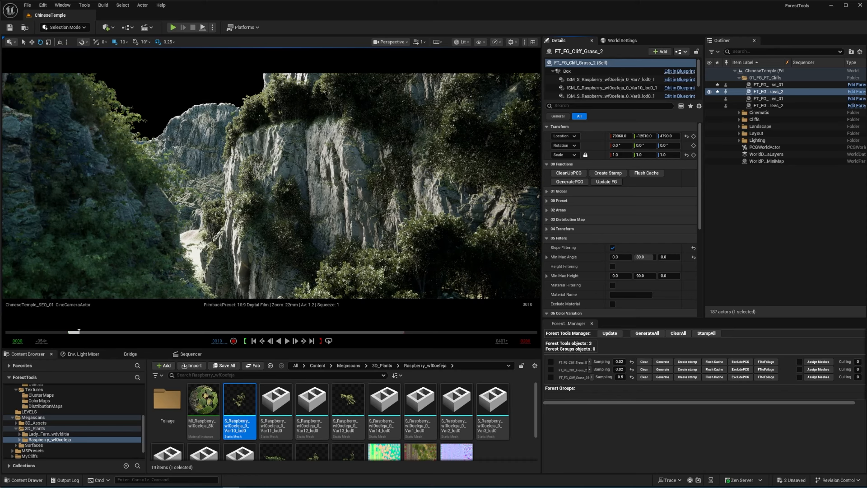
click(558, 210)
click(763, 230)
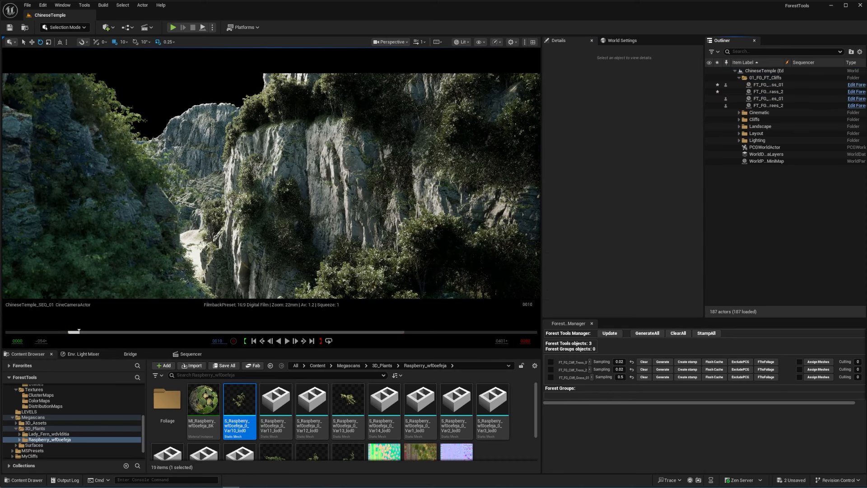
Render the viewport with Path Tracing and r.RayTracing.Nanite.Mode set to 1, and examine the shot full screen.
click(463, 41)
click(479, 134)
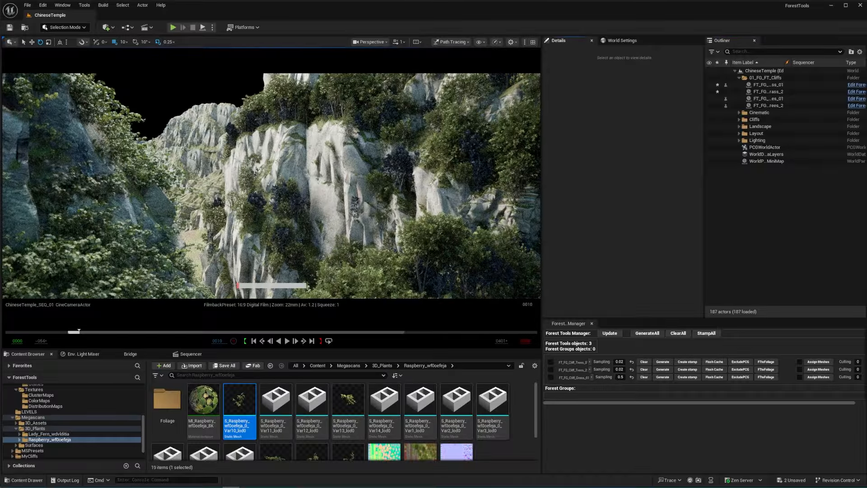
text(nanite.mode)
key(Up)
text(1)
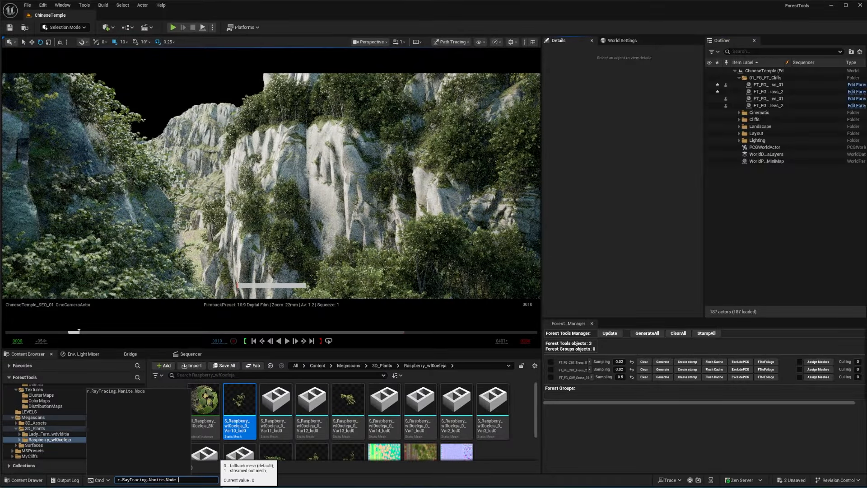
key(Return)
key(F11)
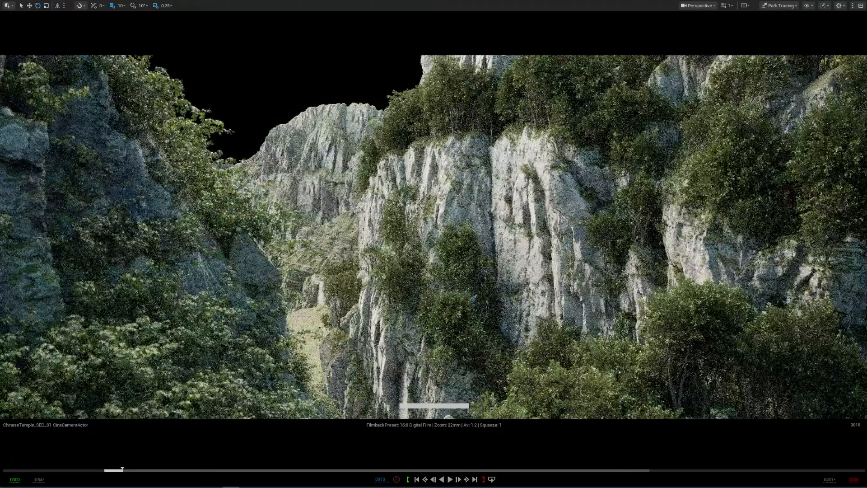
key(F11)
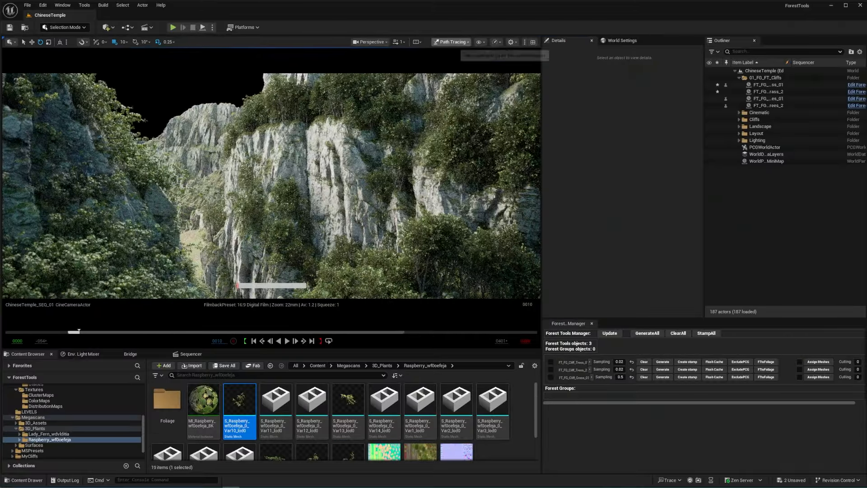
Place a ForestTools actor from the ForestTools folder on the landscape plateau behind the cliffs.
key(s)
scroll(275, 185, up, 3)
right_drag(271, 180, 204, 199)
right_drag(278, 199, 217, 199)
click(28, 354)
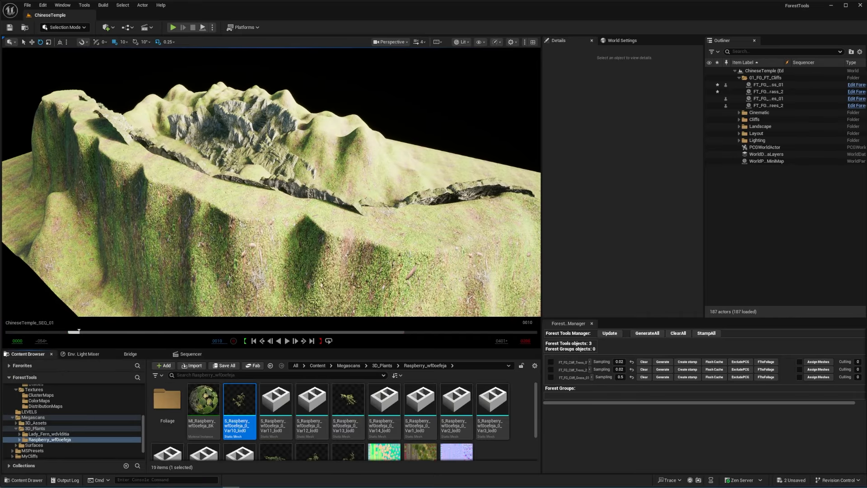
scroll(55, 434, up, 5)
click(33, 434)
click(33, 400)
scroll(334, 424, down, 3)
drag(203, 430, 378, 223)
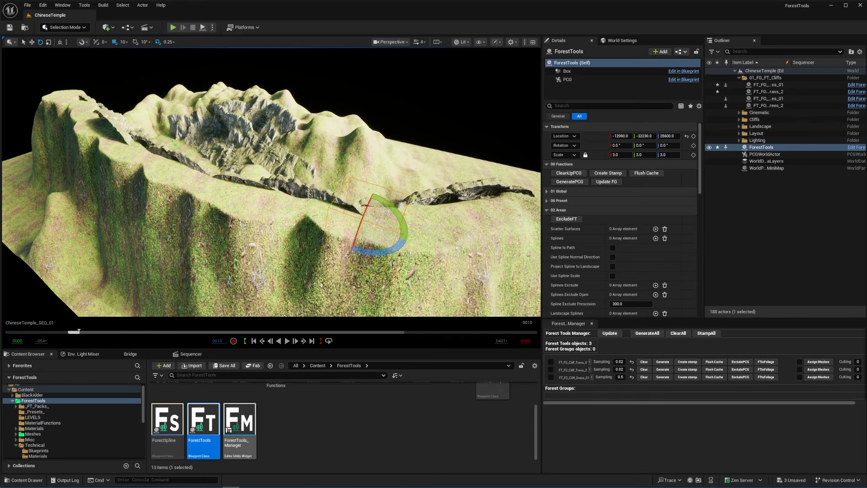
Place a ForestSpline actor next to the ForestTools actor and extend its spline with new points along the plateau.
drag(168, 431, 398, 221)
right_drag(397, 222, 404, 219)
right_drag(325, 216, 362, 221)
click(299, 235)
key(w)
alt+drag(294, 237, 368, 248)
alt+drag(368, 248, 443, 194)
alt+drag(443, 194, 472, 211)
Move the spline's points and add more so it loops around the outer edge of the plateau.
right_drag(472, 211, 253, 199)
click(205, 252)
drag(200, 251, 371, 167)
alt+drag(371, 167, 437, 161)
click(339, 137)
drag(339, 137, 368, 113)
right_drag(368, 113, 384, 118)
alt+drag(241, 125, 405, 137)
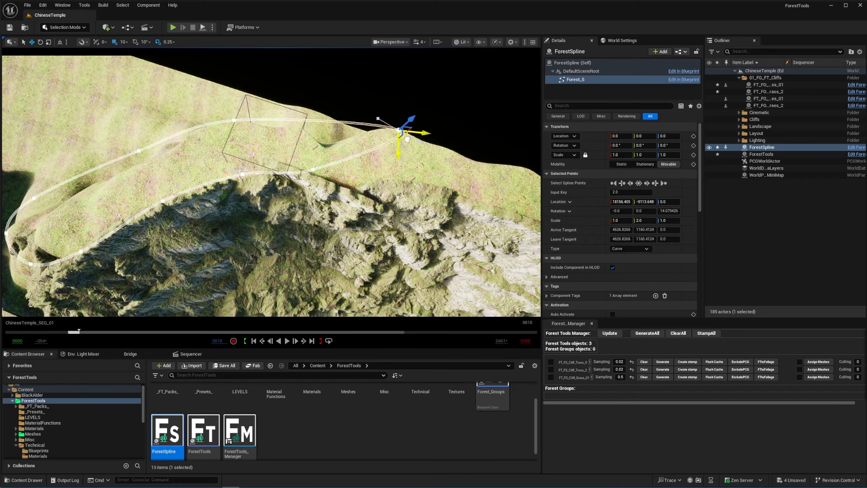
Add further spline points on the cliff-side edge to complete the outline along the cliff top.
click(313, 170)
alt+drag(318, 174, 379, 189)
right_drag(379, 188, 420, 162)
alt+drag(178, 226, 383, 152)
right_drag(382, 152, 388, 181)
Rename the ForestSpline actor as FS_LandscapeBG_Trees_01.
click(776, 147)
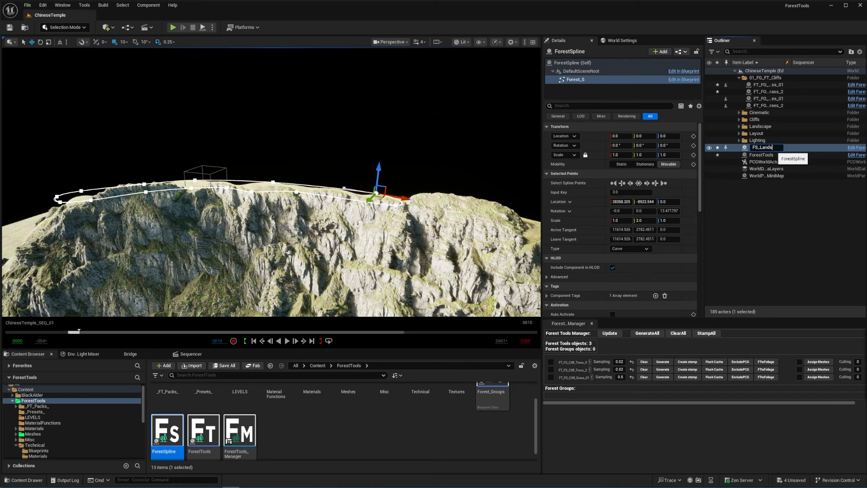
text(FS_Landscape_Trees_01)
key(Return)
text(BG)
key(Return)
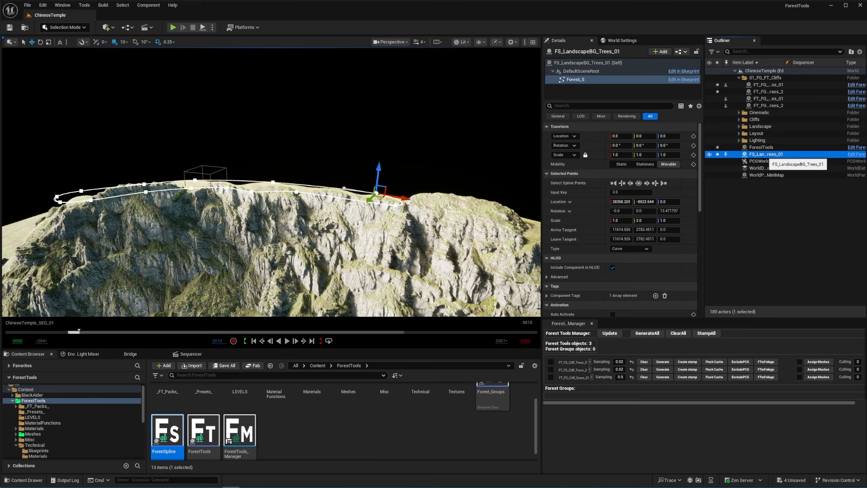
Create an FS folder inside 01_FG_FT_Cliffs to hold the FS_LandscapeBG_Trees_01 spline actor.
click(851, 52)
text(FS)
key(Return)
drag(757, 127, 764, 77)
click(743, 85)
right_drag(271, 181, 203, 190)
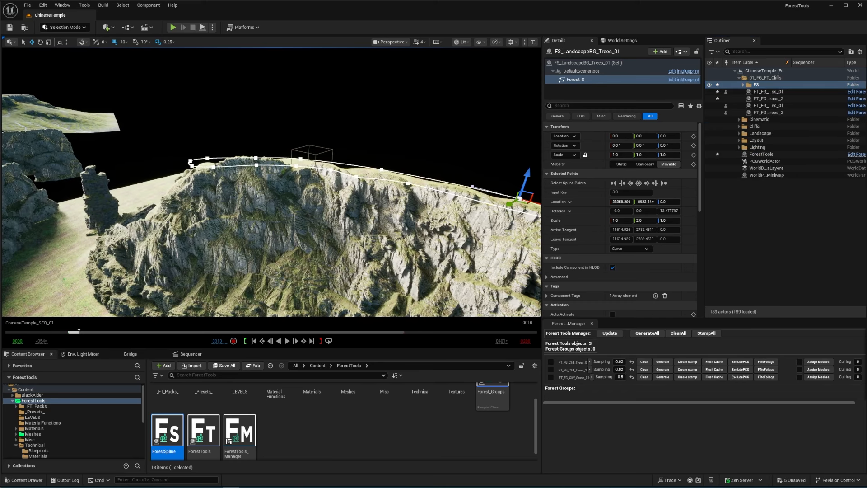
Rename the new ForestTools actor as FT_LandscapeTrees_BG and move it into the 01_FG_FT_Cliffs folder.
click(761, 154)
key(F2)
text(FT_LandscapeTrees_)
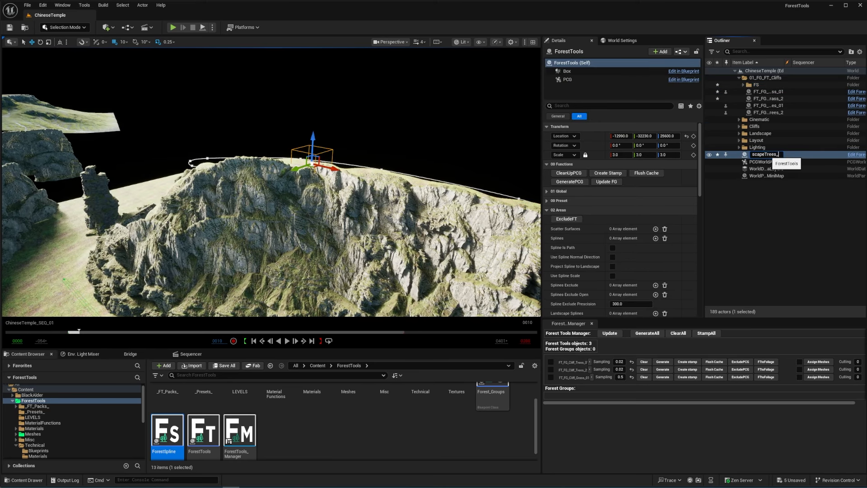
text(BG)
key(Return)
drag(764, 82, 765, 83)
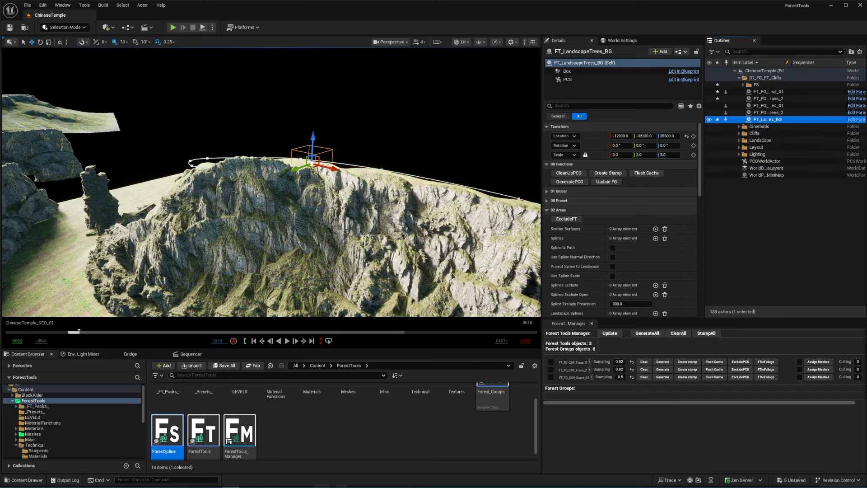
Set the scatter mode of FT_LandscapeTrees_BG to Spline and reference FS_LandscapeBG_Trees_01 as its spline.
click(558, 191)
click(617, 214)
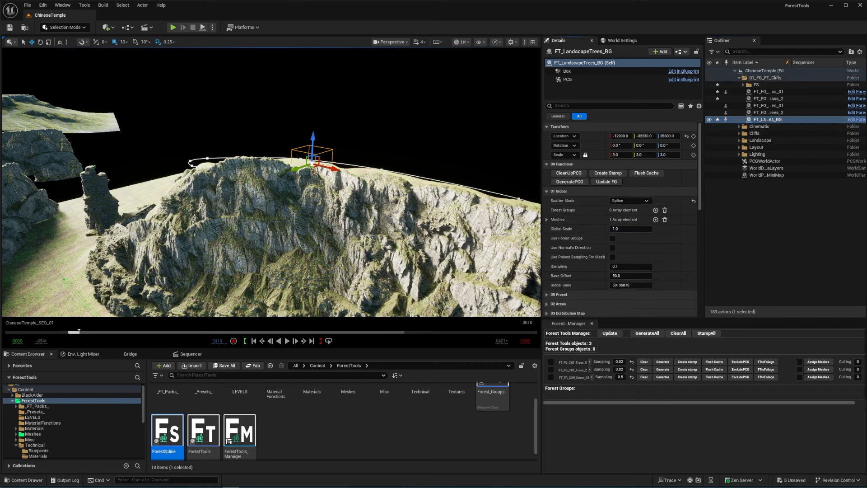
click(558, 304)
scroll(621, 296, down, 3)
click(655, 276)
click(552, 286)
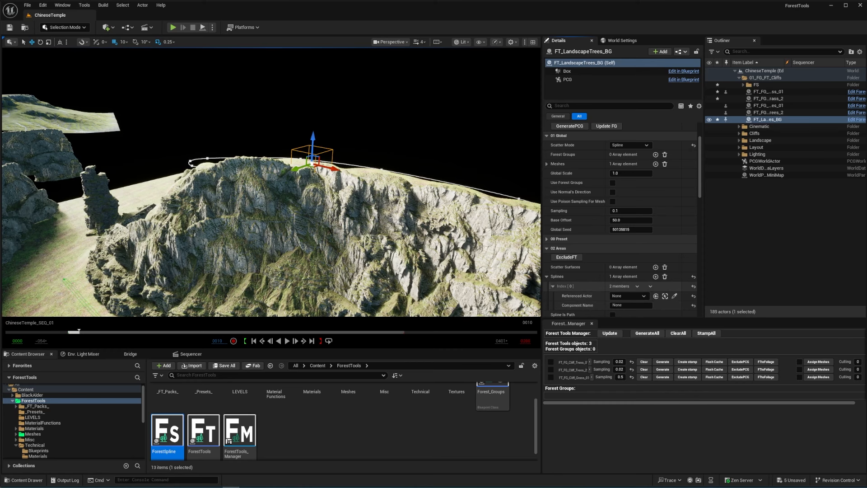
click(630, 296)
text(FS)
key(Return)
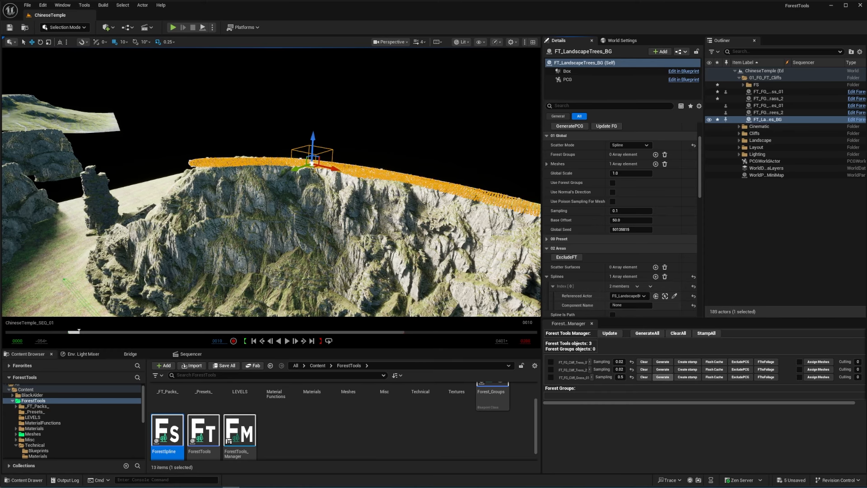
Project the FT_LandscapeTrees_BG spline to the landscape, and set Sampling to 0.02 and Base Offset to 200.
scroll(573, 198, up, 3)
click(547, 181)
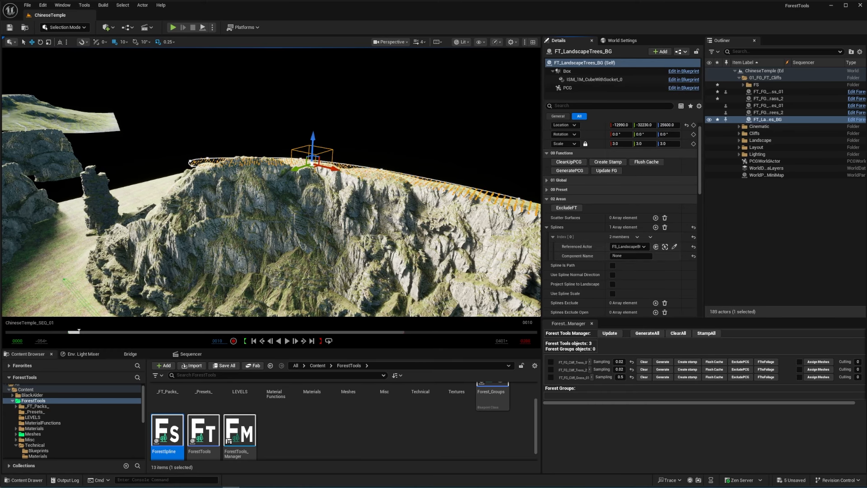
click(547, 227)
click(612, 255)
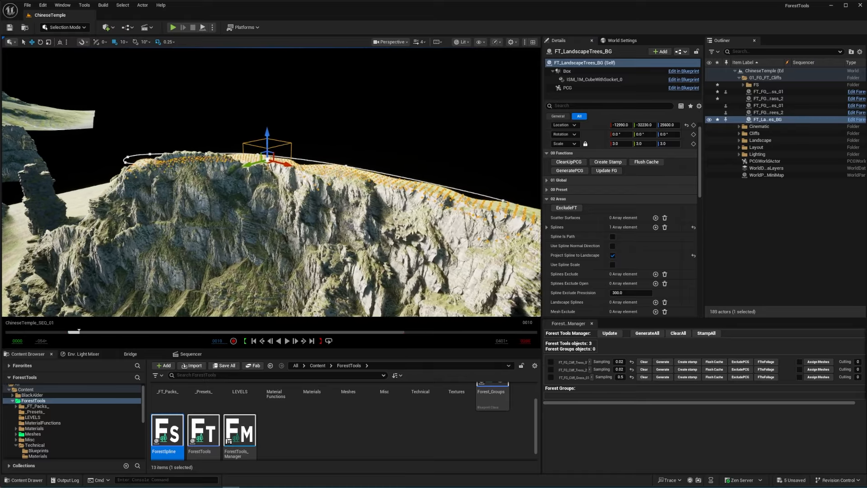
mouse_move(270, 180)
right_down()
mouse_move(232, 188)
mouse_move(273, 182)
right_up()
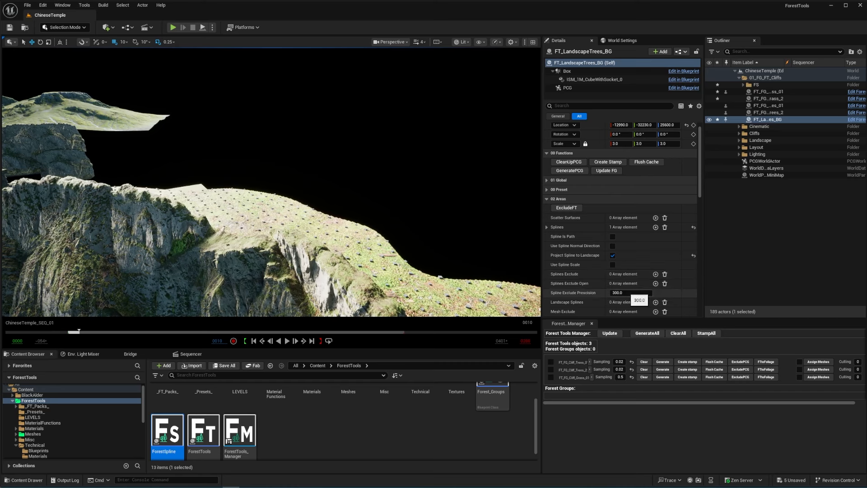
click(559, 180)
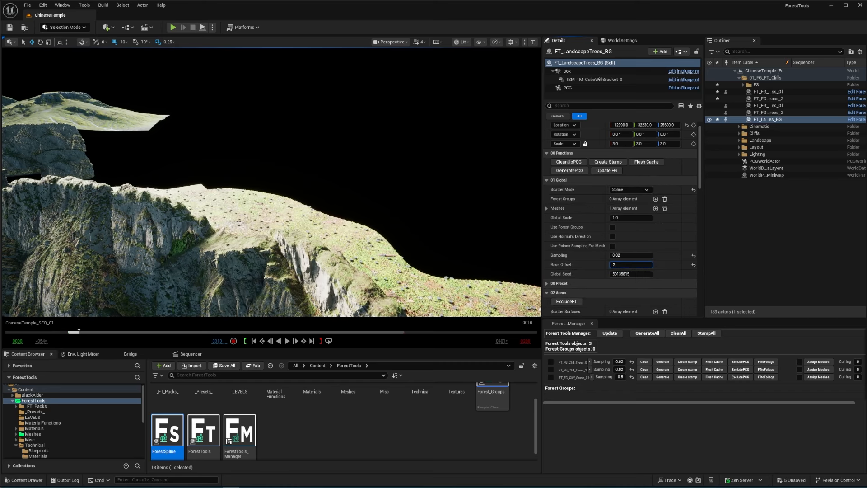
right_drag(271, 181, 270, 168)
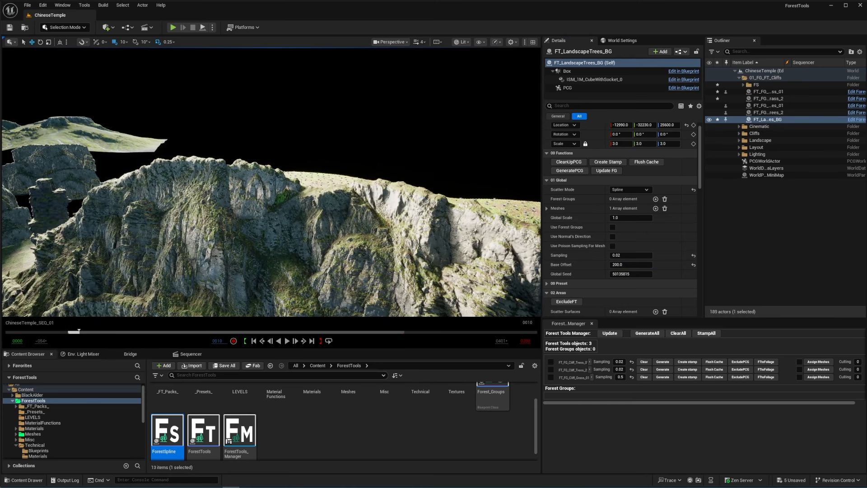
Assign the PivotPainter meshes SM_BlackAlder_Forest_01_PP to SM_BlackAlder_Forest_06_PP to FT_LandscapeTrees_BG and generate the scatter.
click(32, 395)
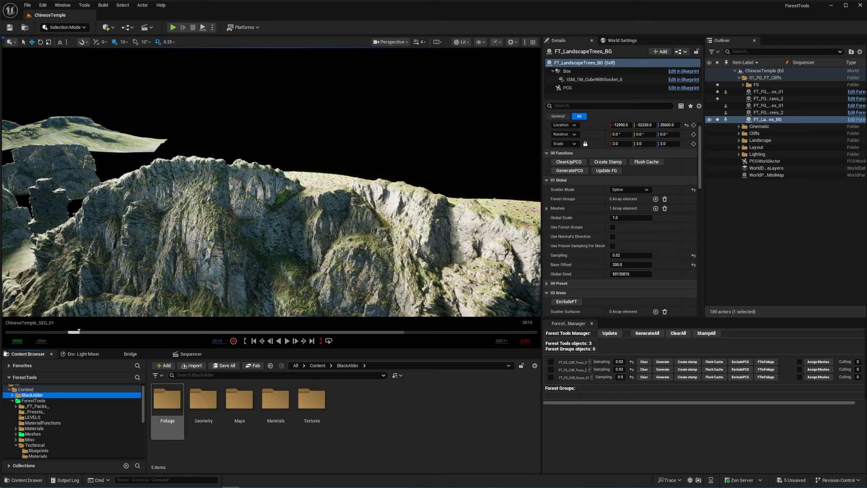
double_click(204, 400)
double_click(167, 400)
scroll(407, 438, up, 1)
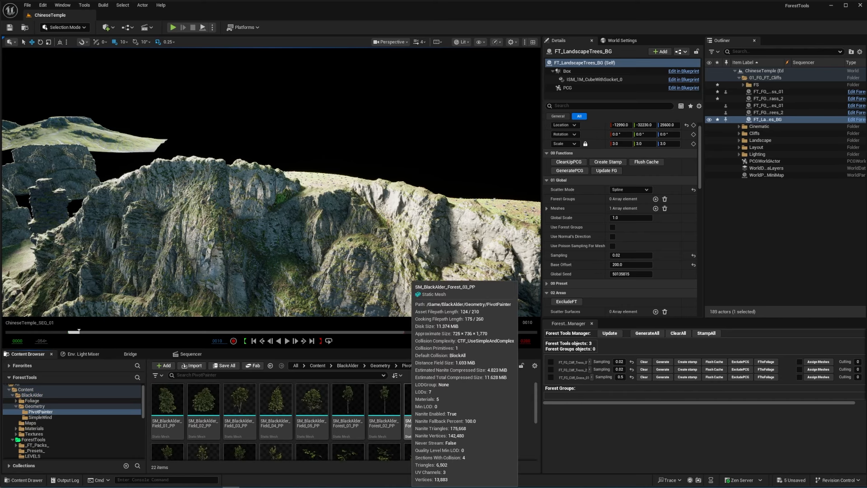
click(348, 411)
ctrl+click(384, 410)
ctrl+click(420, 411)
ctrl+click(456, 410)
ctrl+click(493, 411)
scroll(452, 424, down, 1)
ctrl+click(168, 431)
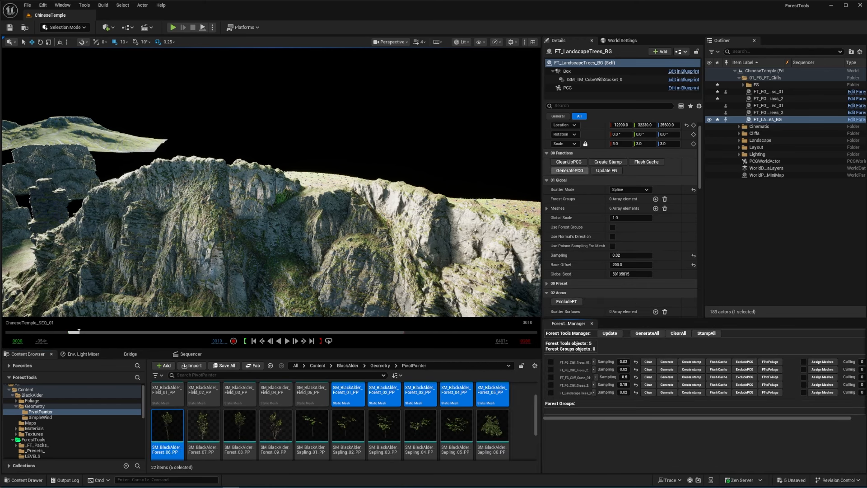
click(573, 171)
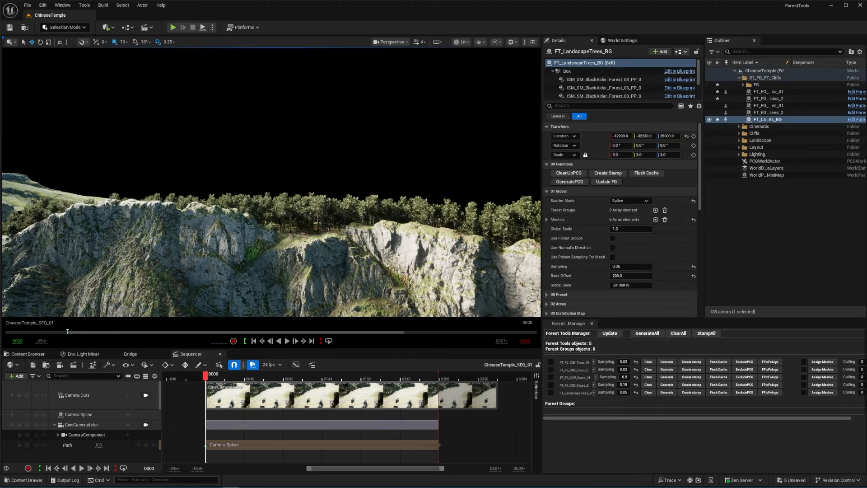
Duplicate FT_FG_Cliff_Trees_2 and use the background cliff meshes along the plateau edge as the copy's scatter surfaces.
click(768, 112)
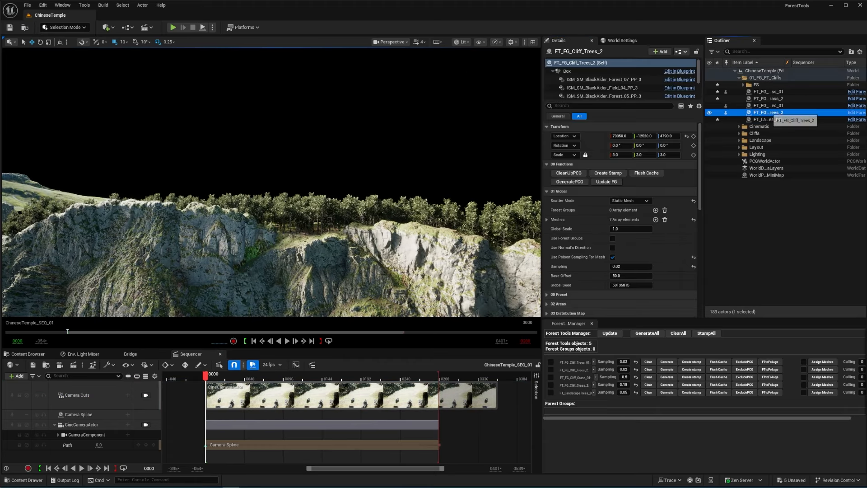
key(ctrl+d)
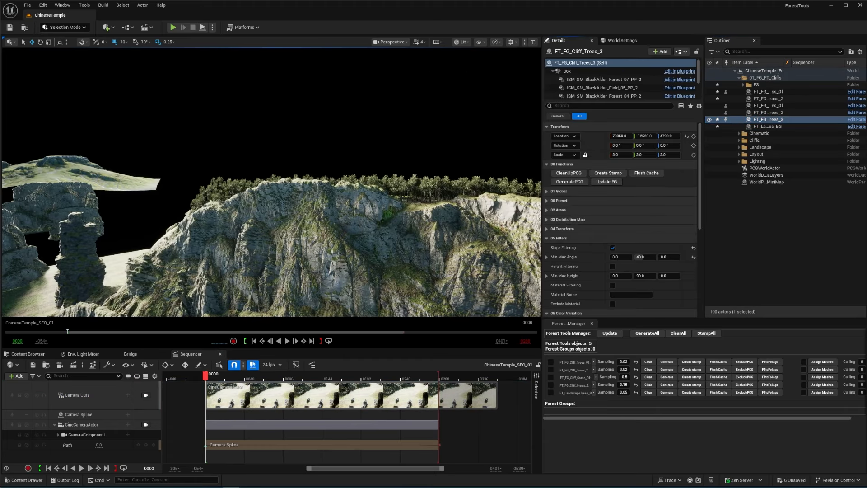
scroll(623, 253, down, 2)
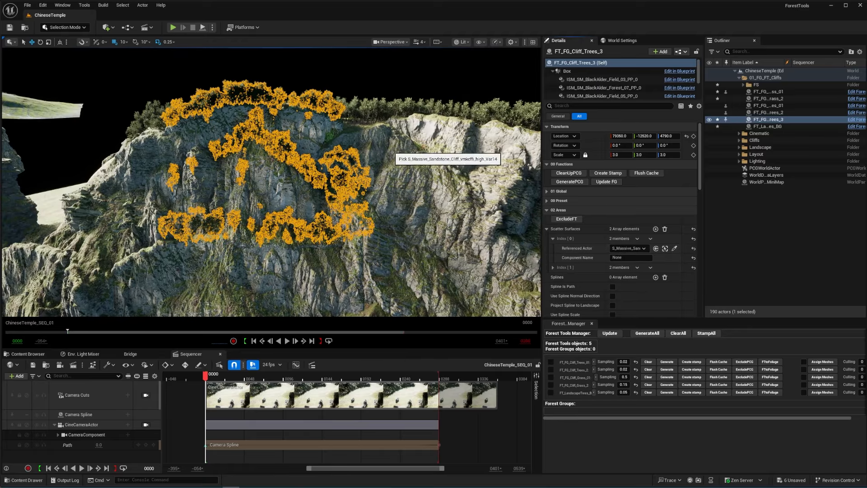
click(650, 238)
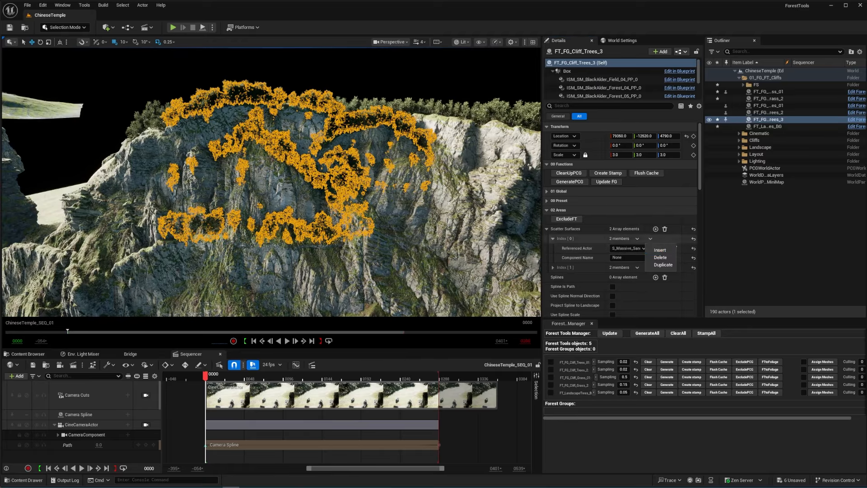
key(Escape)
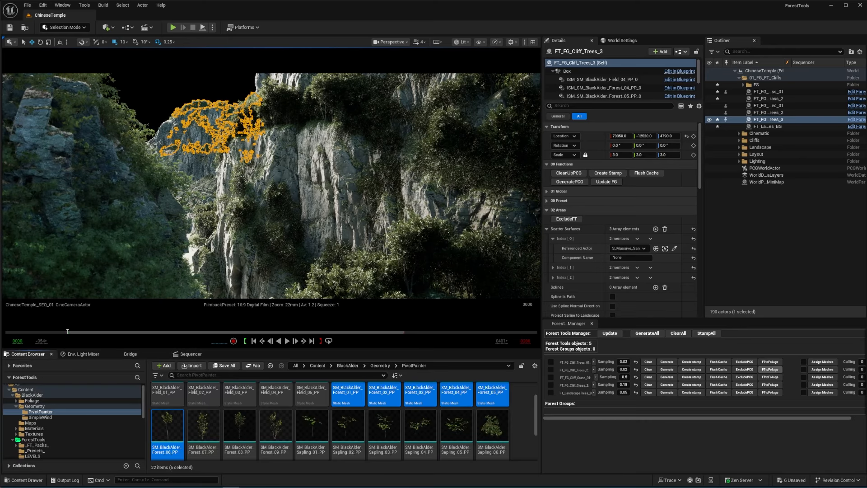
Refresh the Forest Tools Manager list and switch the viewport rendering to Path Tracing with nothing selected.
click(609, 333)
click(785, 253)
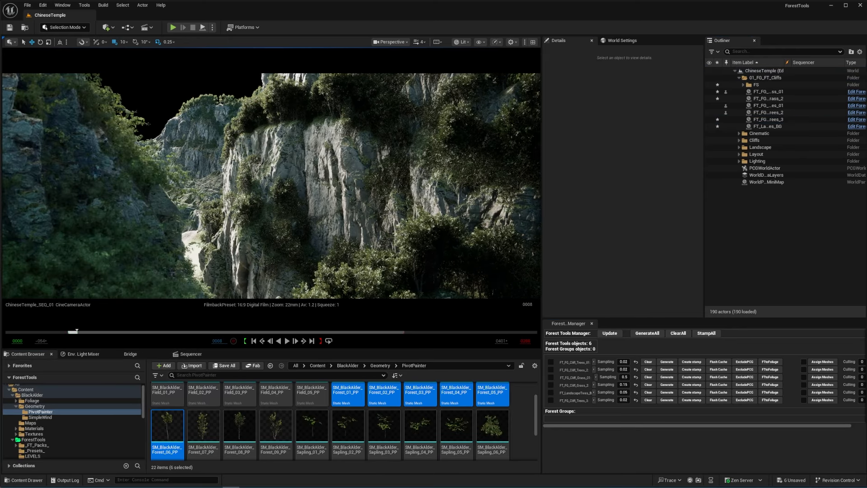
click(461, 42)
click(475, 115)
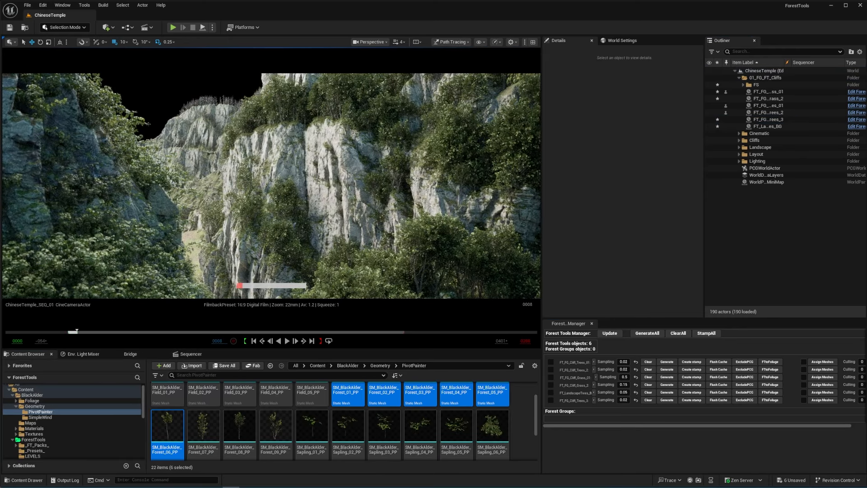
Browse to the PivotPainter folder inside the BlackAlder materials.
click(34, 427)
double_click(203, 400)
double_click(203, 400)
double_click(204, 400)
click(39, 450)
click(41, 440)
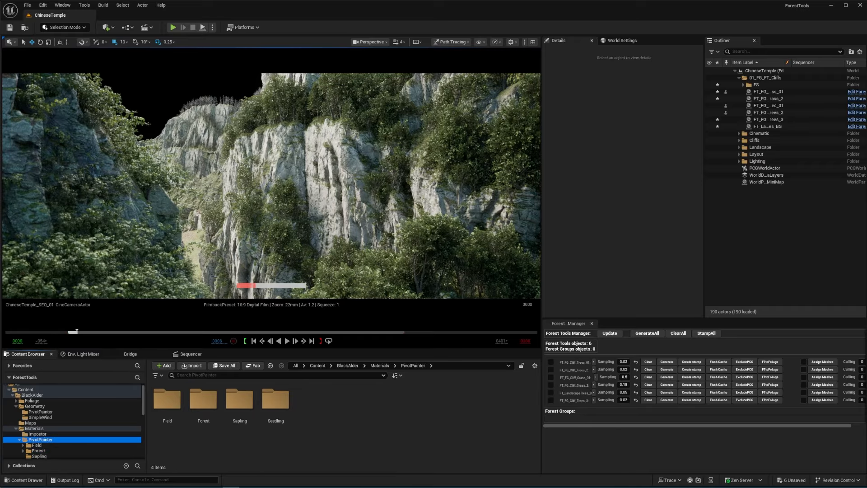
Try filtering the contents of the PivotPainter Field_01 folder to Material assets.
click(157, 375)
click(183, 314)
scroll(45, 407, down, 4)
click(36, 400)
click(23, 400)
click(43, 405)
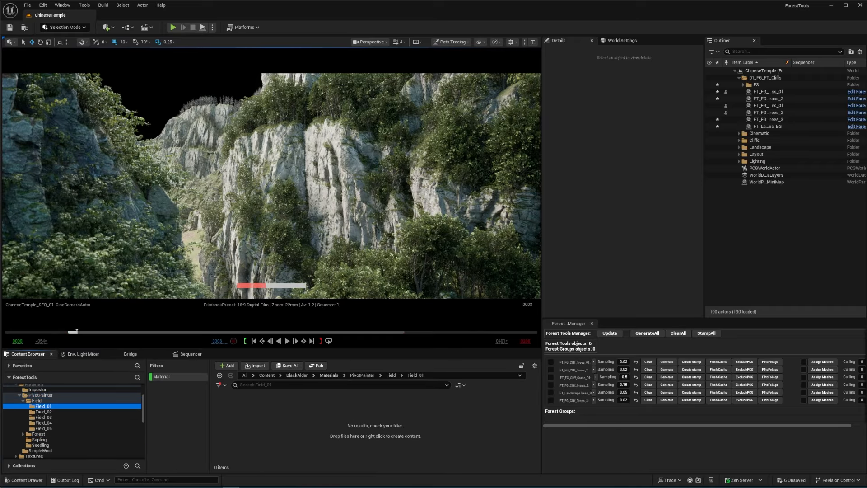
click(178, 376)
click(221, 384)
Look through the Field and Forest material folders and open the MI_BlackAlder_Forest_01_TwoSided instance.
click(43, 412)
click(43, 417)
click(23, 401)
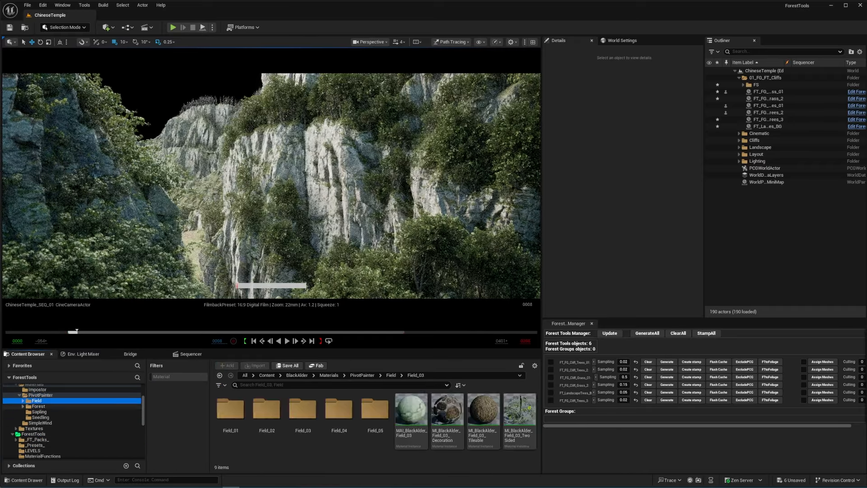
click(23, 405)
click(45, 411)
double_click(339, 409)
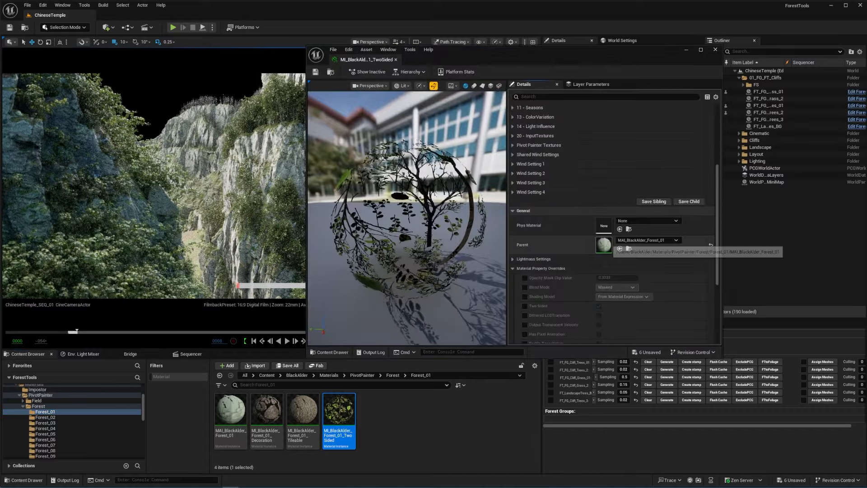
Try overriding the Opacity Mask Clip Value of the parent MAI_BlackAlder_Forest_01 with 0.33.
click(524, 276)
click(630, 275)
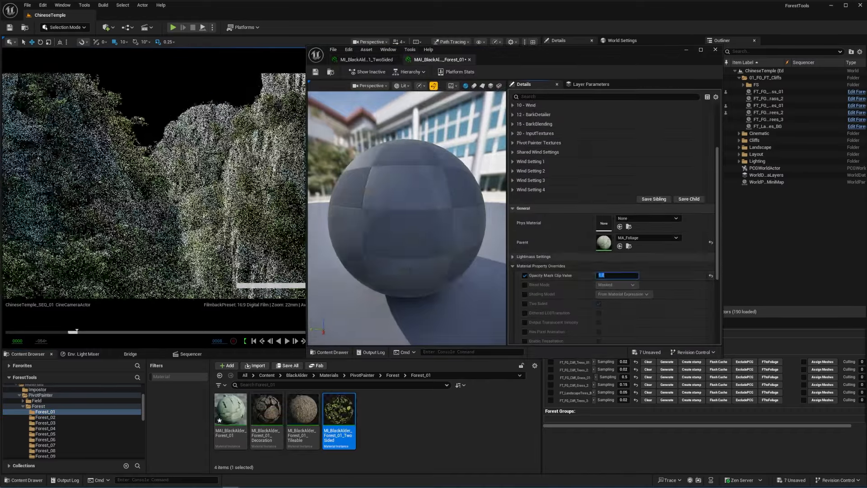
text(.33)
click(524, 276)
click(469, 60)
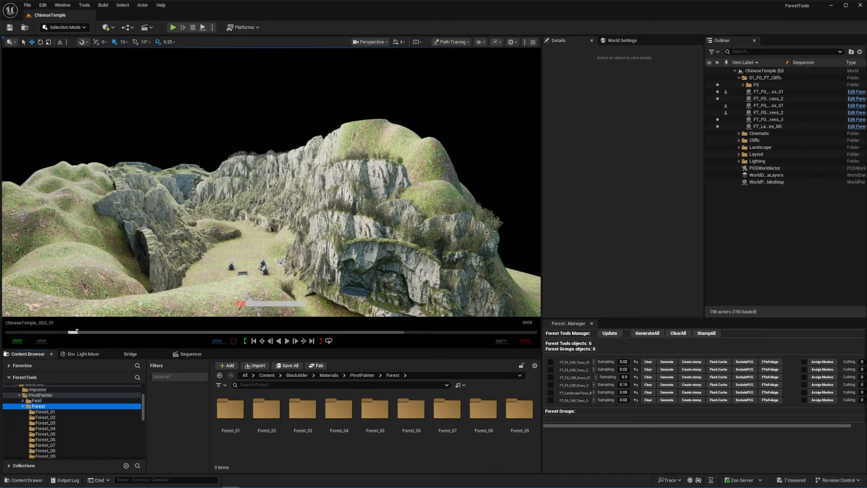
Filter the combined Field and Forest folders to Material Instance assets and select the BlackAlder TwoSided instances.
click(219, 384)
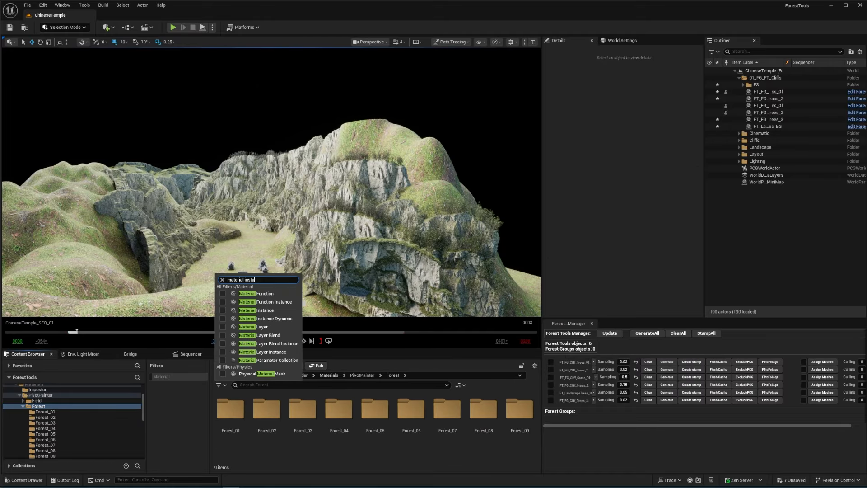
click(253, 296)
click(23, 406)
ctrl+click(37, 401)
scroll(375, 424, down, 3)
ctrl+click(483, 425)
scroll(375, 424, down, 2)
ctrl+click(303, 427)
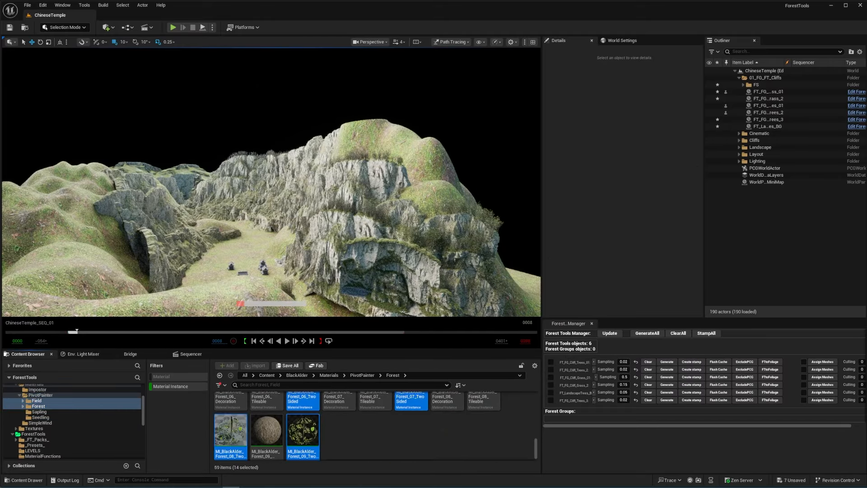
right_click(370, 434)
mouse_move(401, 309)
click(628, 346)
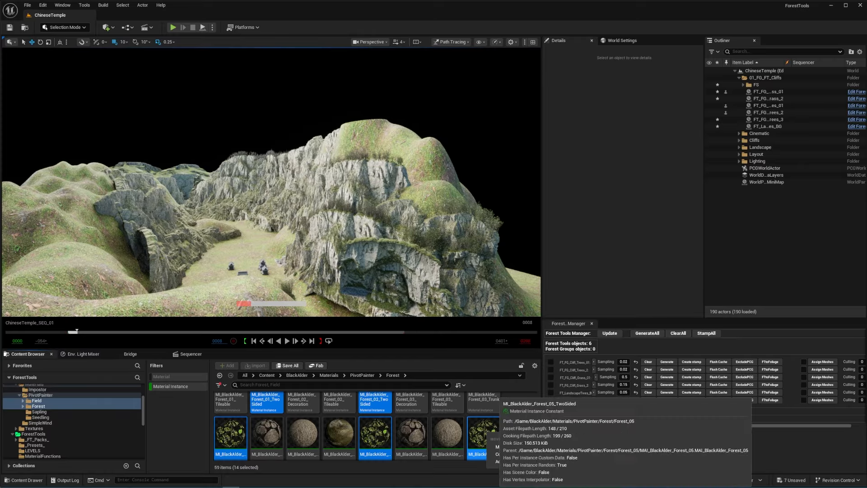
Reduce the selection to ten BlackAlder Field and Forest TwoSided instances and open them all for editing.
click(479, 435)
ctrl+click(375, 435)
ctrl+click(231, 434)
scroll(289, 429, up, 1)
ctrl+click(375, 417)
ctrl+click(267, 417)
scroll(375, 424, up, 1)
ctrl+click(448, 417)
key(Return)
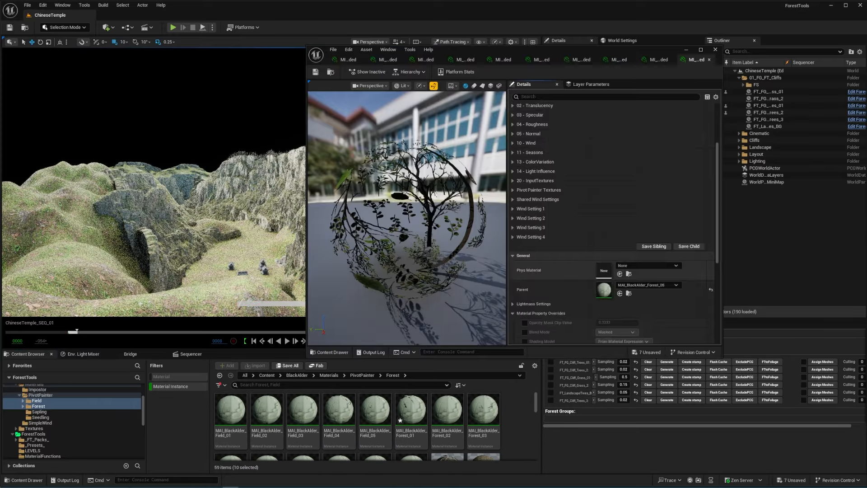
Override the Opacity Mask Clip Value with 0.1 in the last four open TwoSided material instances.
scroll(609, 271, down, 2)
click(524, 311)
click(616, 311)
text(0.1)
click(658, 59)
click(618, 59)
click(581, 59)
Override the Opacity Mask Clip Value with 0.1 in the sixth open TwoSided material instance.
click(541, 60)
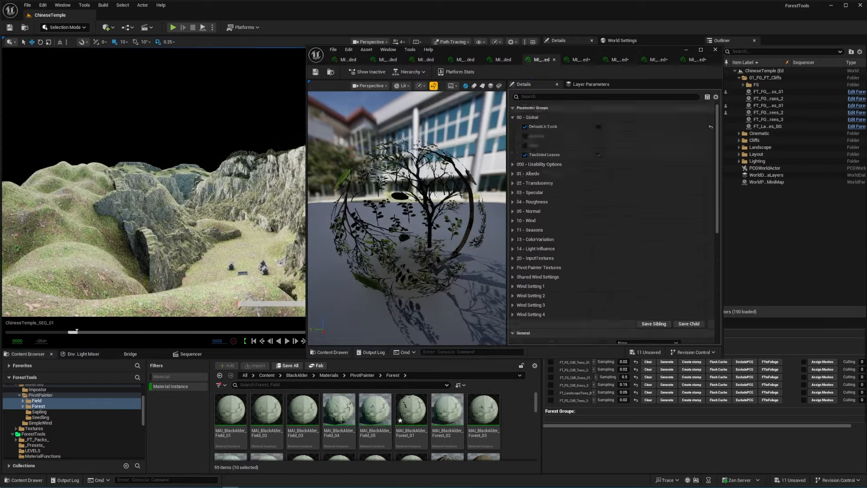
scroll(616, 271, down, 5)
click(525, 311)
click(618, 311)
text(0.1)
Apply the same 0.1 Opacity Mask Clip Value override to the fifth, fourth and third open instances.
click(502, 60)
scroll(616, 271, down, 5)
click(524, 311)
click(618, 311)
click(464, 59)
click(425, 59)
Override the Opacity Mask Clip Value with 0.1 in the first two open instances and close the material editor.
click(387, 60)
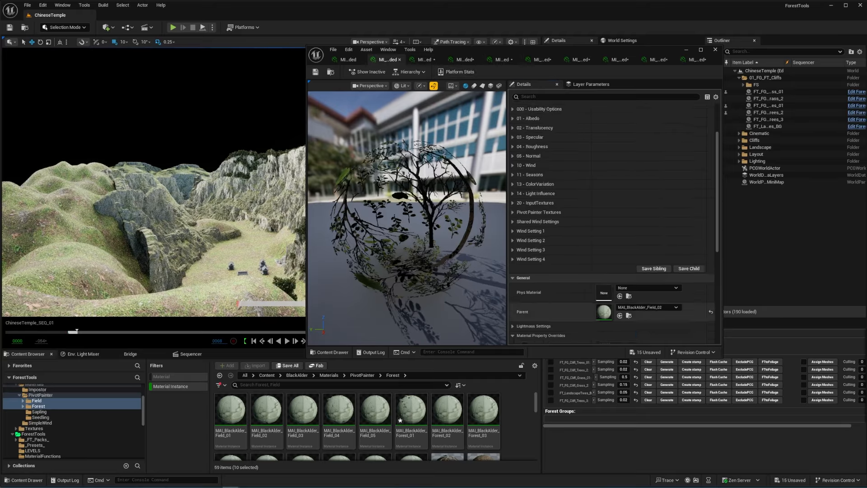
click(348, 59)
scroll(610, 305, down, 5)
click(534, 300)
click(603, 299)
text(0.1)
click(715, 50)
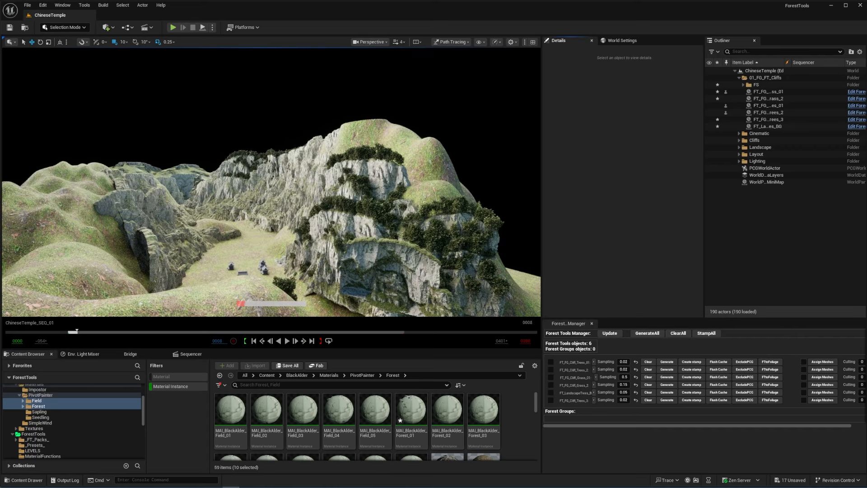
From the shot camera, duplicate the first scatter surface entry of FT_FG_Cliff_Trees_3 and pick a background sandstone cliff as its referenced actor.
click(191, 354)
click(146, 395)
click(767, 119)
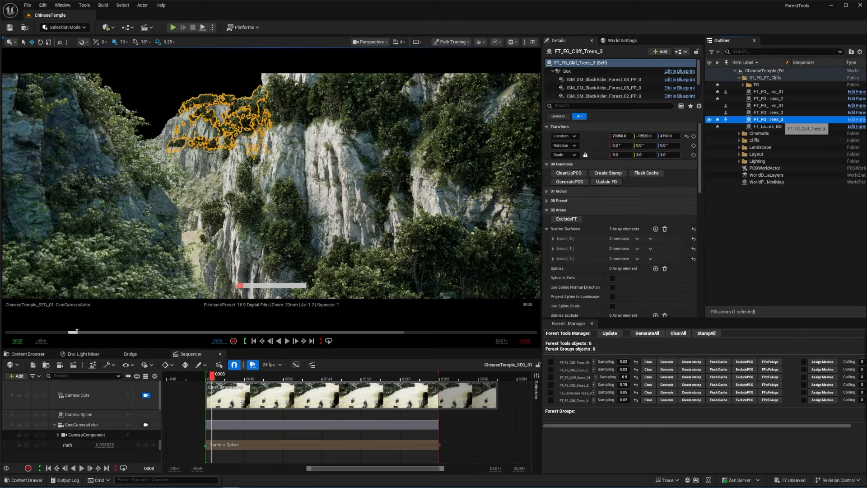
click(650, 239)
click(662, 265)
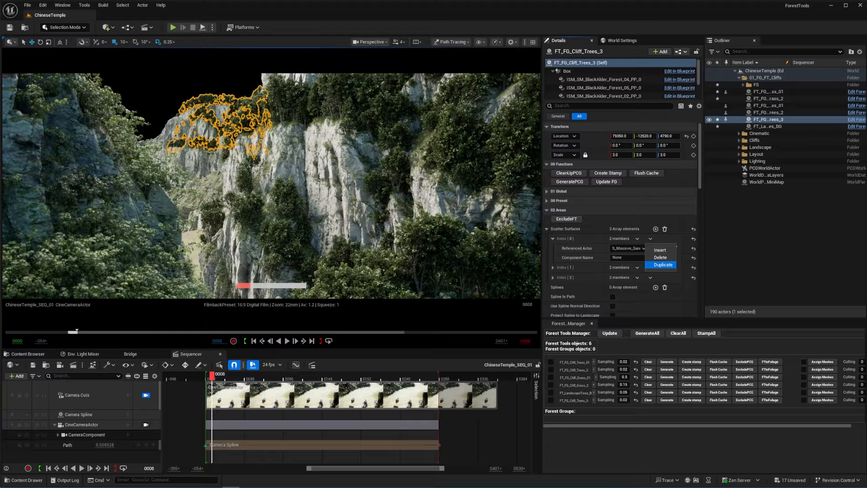
click(674, 248)
click(201, 188)
key(g)
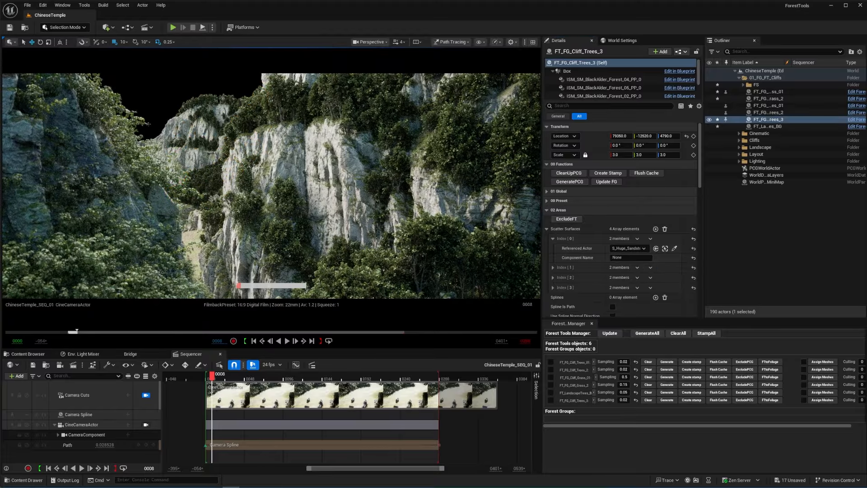
At frame 101, add three more duplicated scatter surface entries and pick a distant sandstone cliff as the referenced actor for each.
drag(212, 375, 287, 376)
click(663, 264)
click(674, 249)
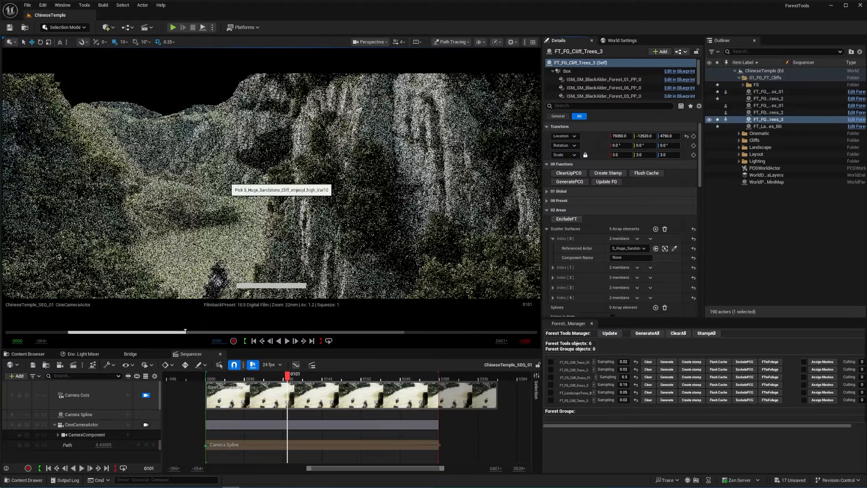
click(228, 179)
click(650, 239)
click(662, 265)
click(674, 248)
click(212, 169)
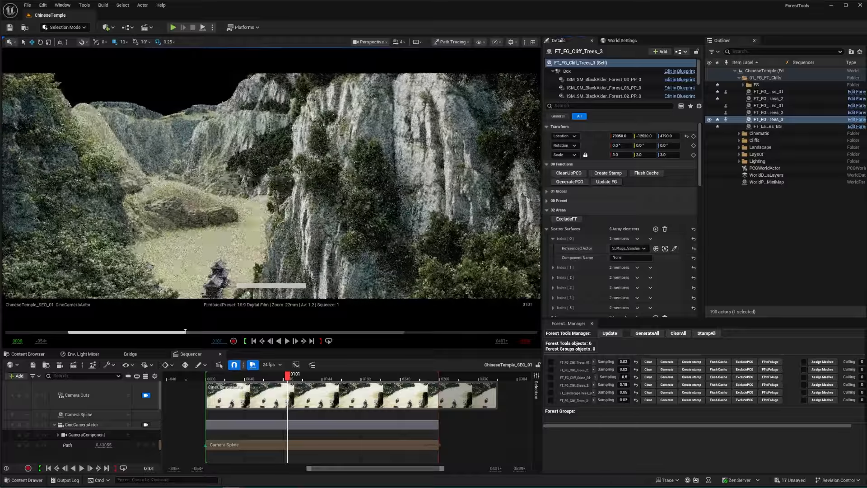
click(650, 239)
click(662, 266)
click(674, 249)
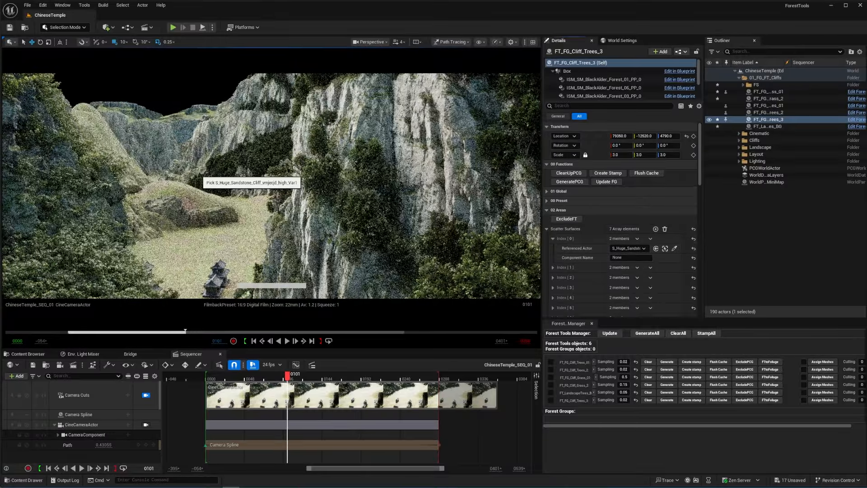
click(198, 170)
Set the Sampling of FT_FG_Cliff_Trees_3 to 0.01 and review the shot fullscreen at frame 0.
click(547, 210)
click(547, 191)
click(631, 267)
text(0.01)
key(Return)
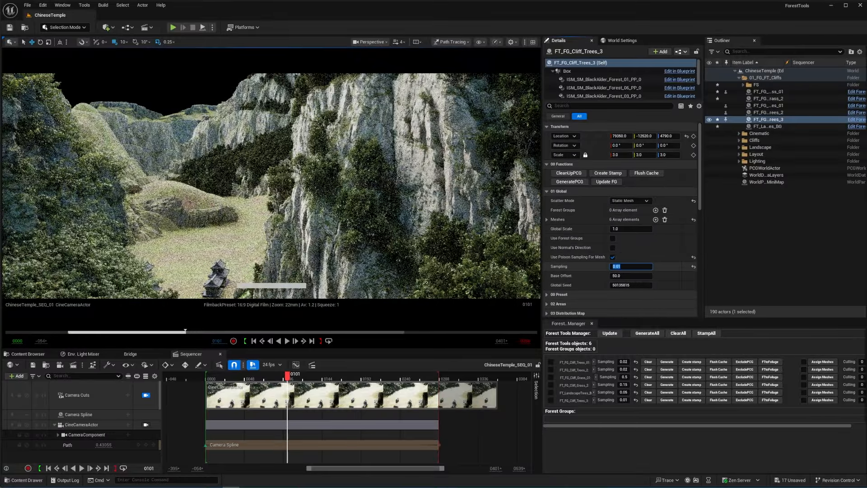
drag(287, 375, 206, 376)
key(F11)
key(F11)
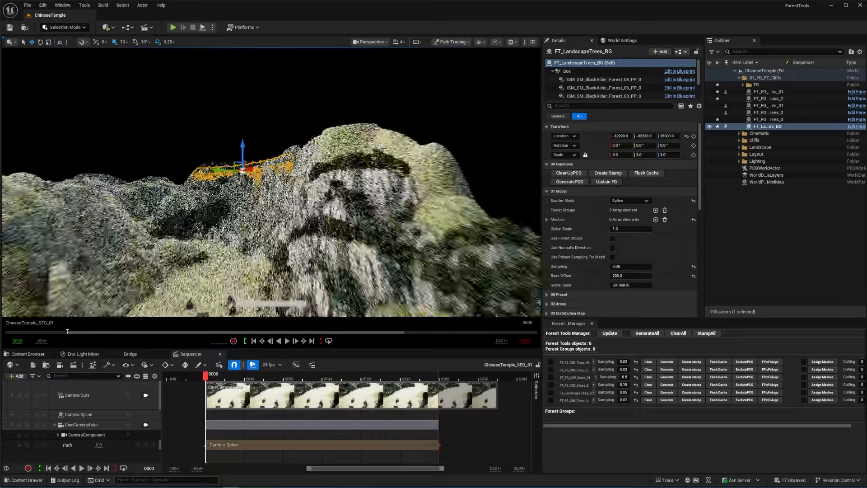
Locate and select the FS_LandscapeBG_Trees_01 spline referenced by FT_LandscapeTrees_BG, and inspect the cliff-top trees around it.
scroll(621, 226, down, 3)
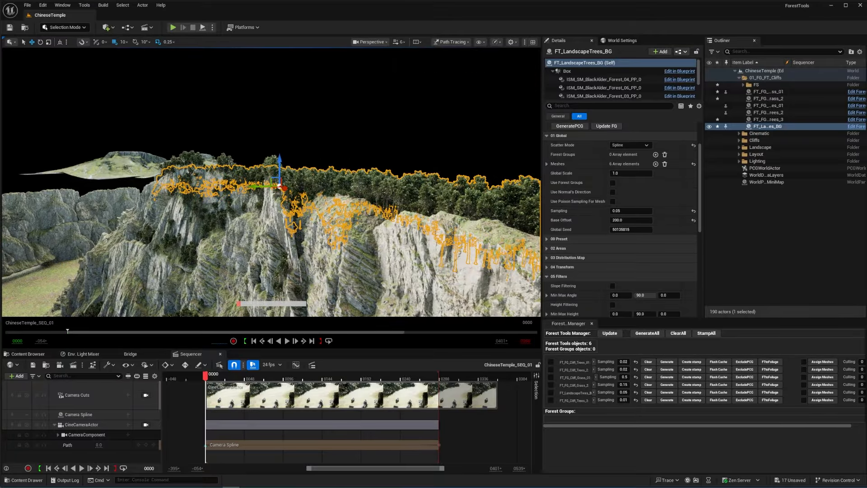
click(582, 248)
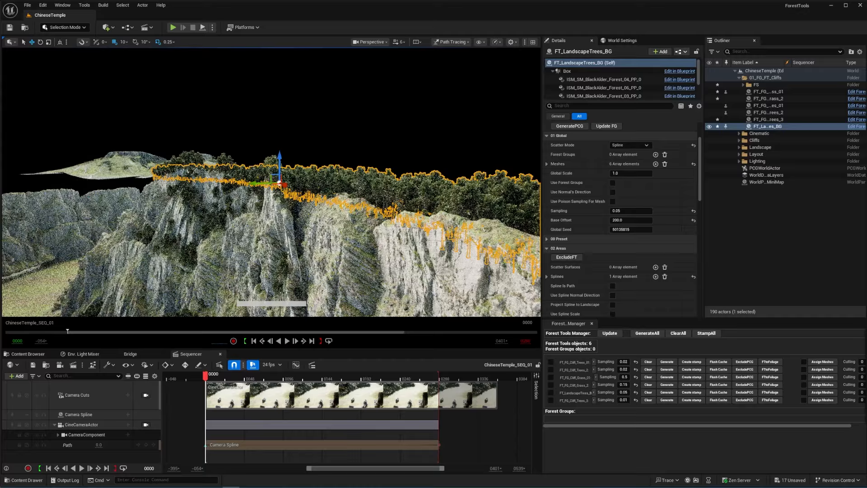
click(547, 276)
click(552, 285)
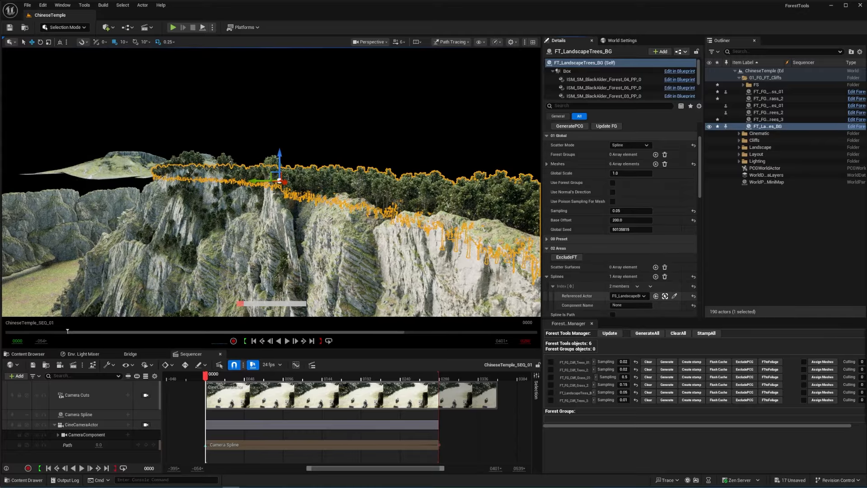
click(660, 295)
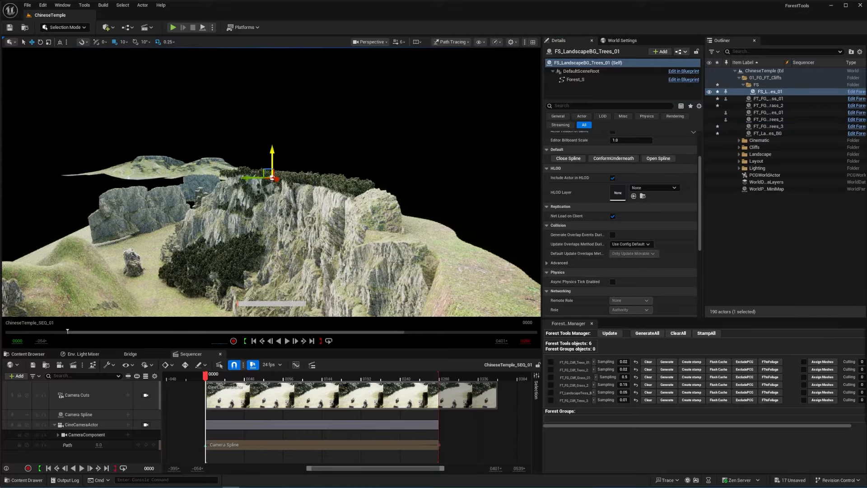
right_drag(253, 177, 271, 181)
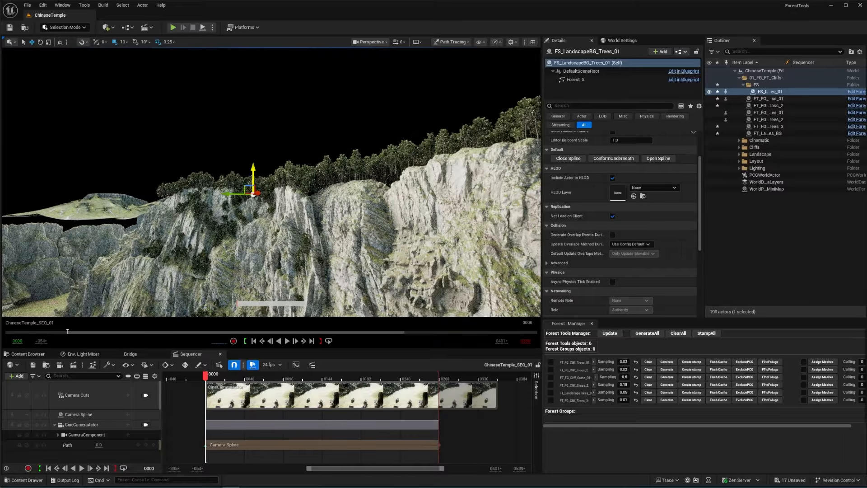
Return to the shot camera, clear the selection and preview the sequence fullscreen from the start.
click(145, 395)
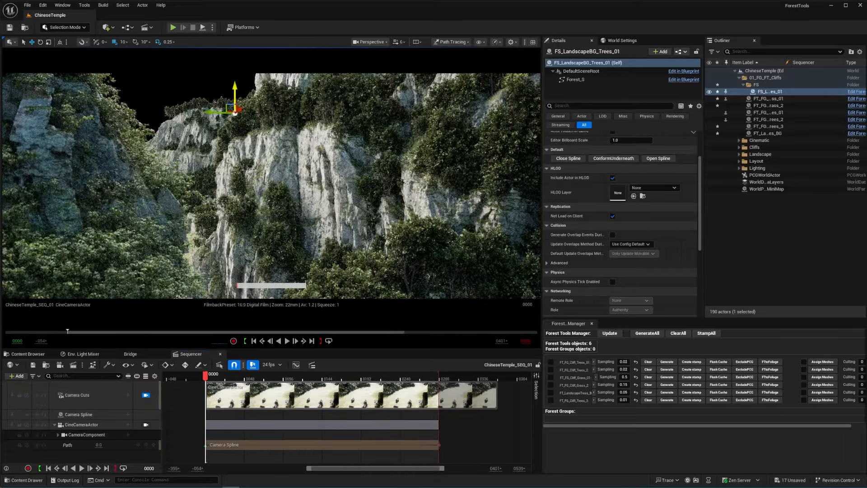
key(Escape)
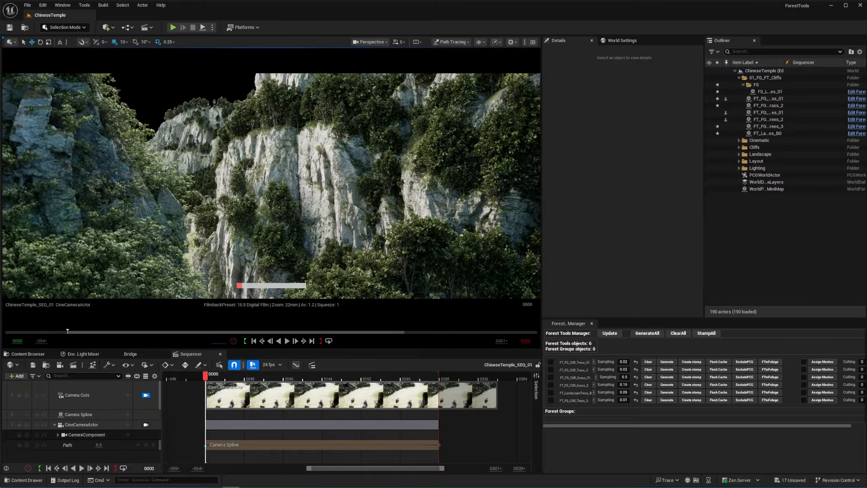
key(space)
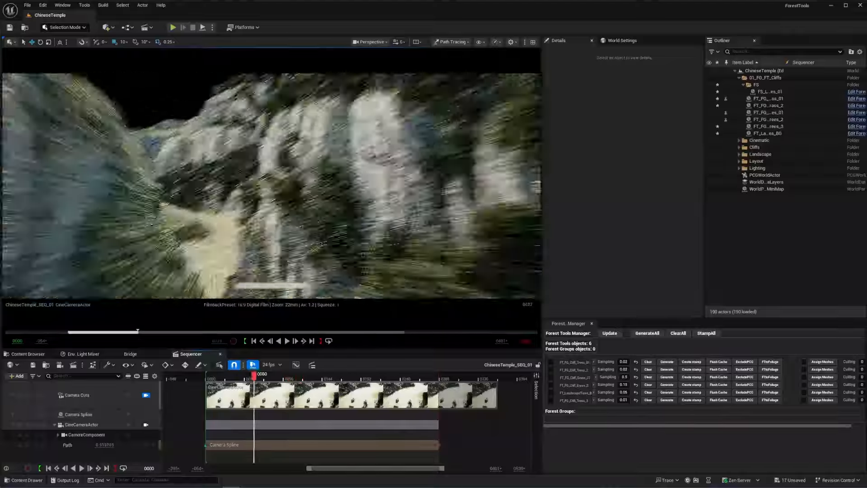
key(Up)
key(F11)
key(space)
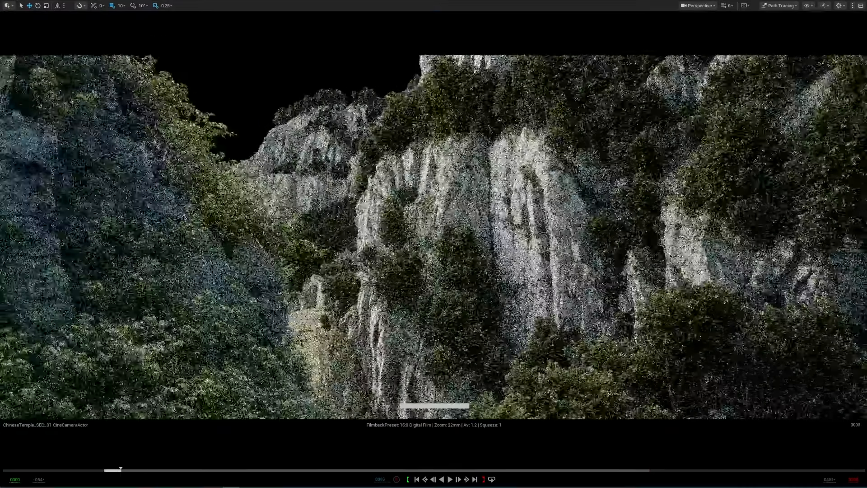
key(F11)
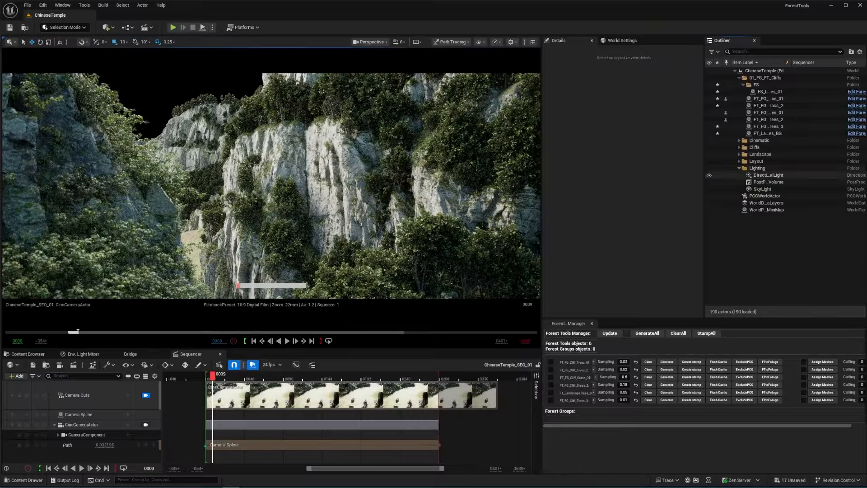
Try 3 lux and a Source Angle of 200 on the DirectionalLight, and settle on 4 lux and 100.
click(768, 175)
click(636, 190)
text(3)
key(Return)
click(637, 210)
text(200)
key(Return)
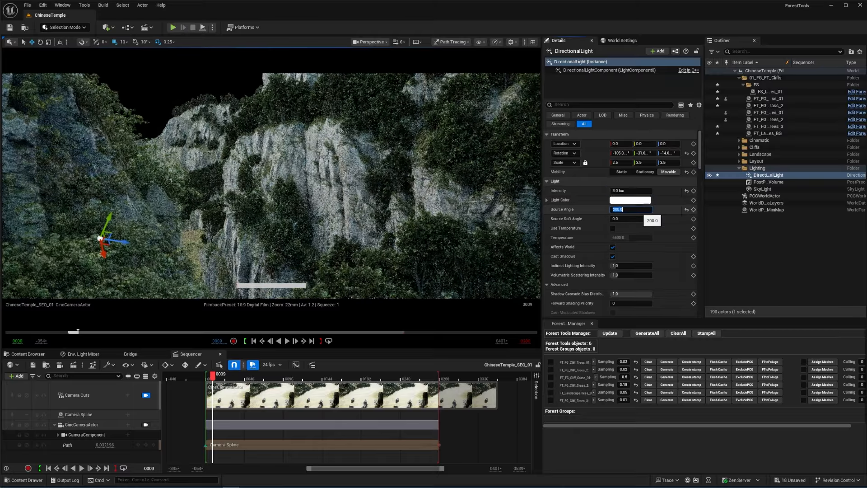
click(634, 190)
text(5)
key(Return)
key(Return)
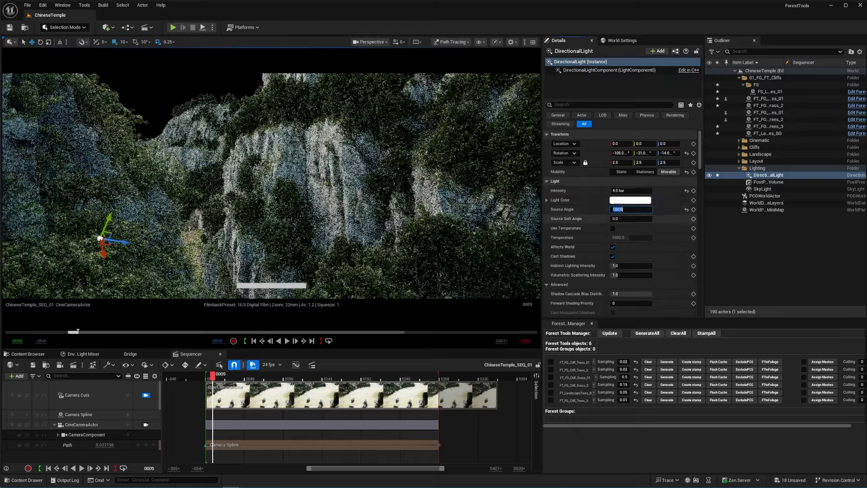
Set the SkyLight's Intensity Scale to 3 and review the shot fullscreen at its first frame.
click(762, 189)
click(631, 257)
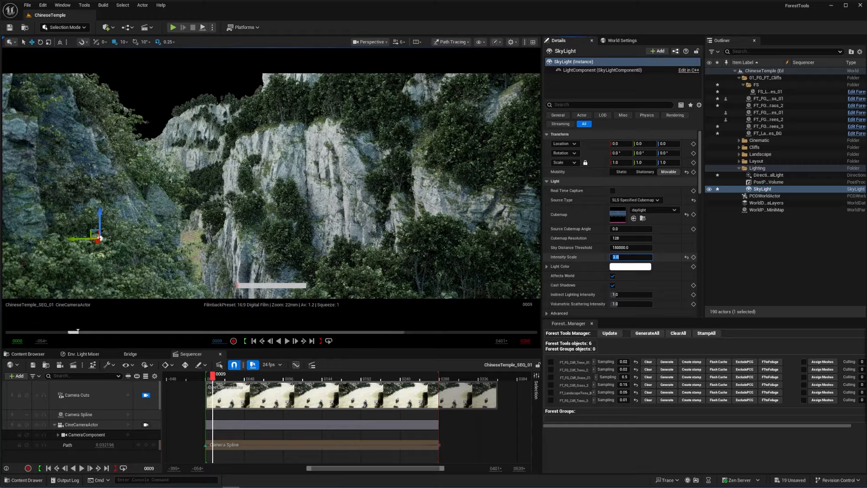
click(772, 255)
key(F11)
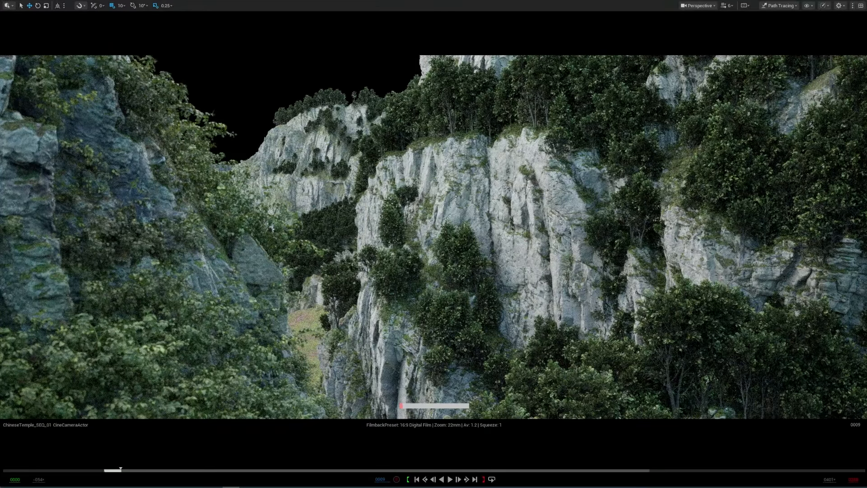
key(Up)
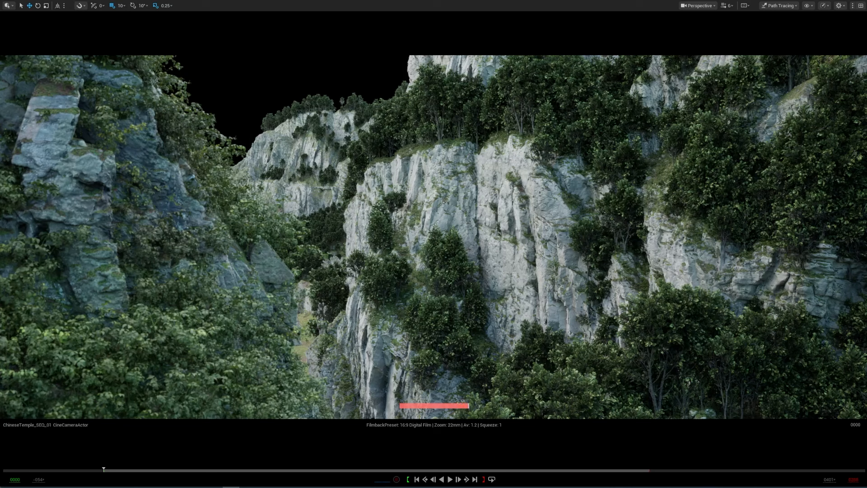
Create an ExponentialHeightFog and a SkyAtmosphere, and move both actors into the Lighting folder.
key(F11)
click(256, 366)
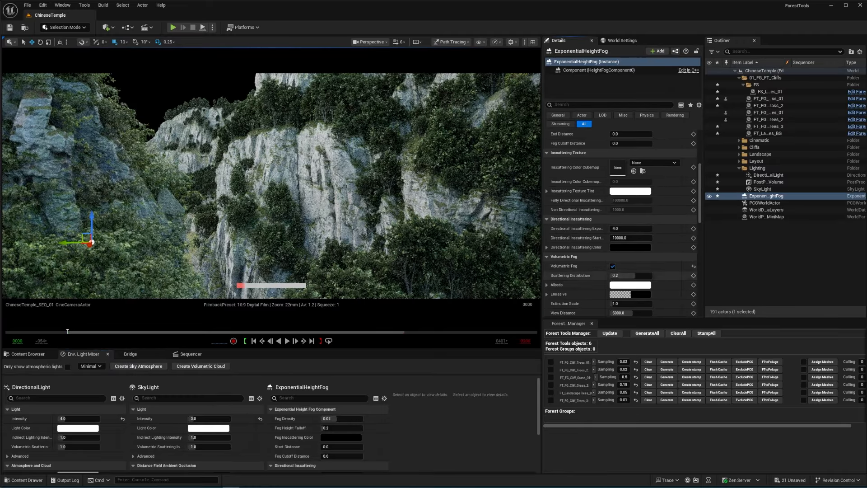
click(138, 366)
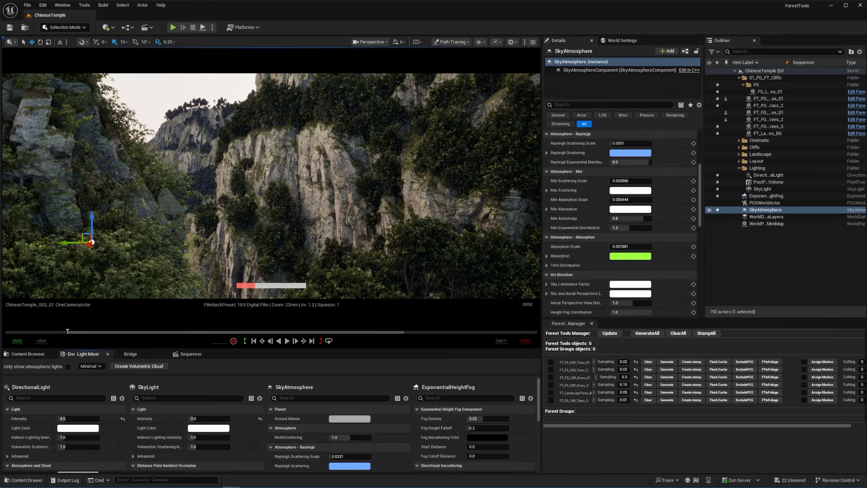
ctrl+click(766, 196)
drag(766, 196, 760, 169)
Change the SkyLight's Source Type to SLS Captured Scene and enable Real Time Capture.
click(762, 203)
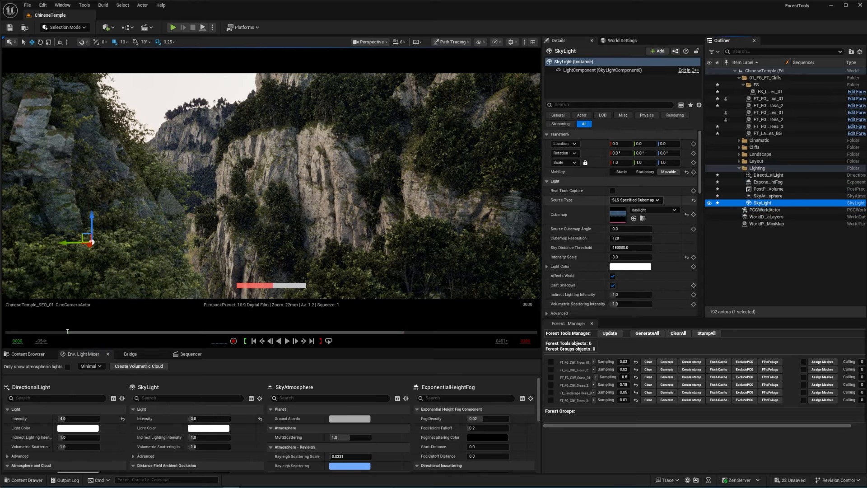
click(612, 191)
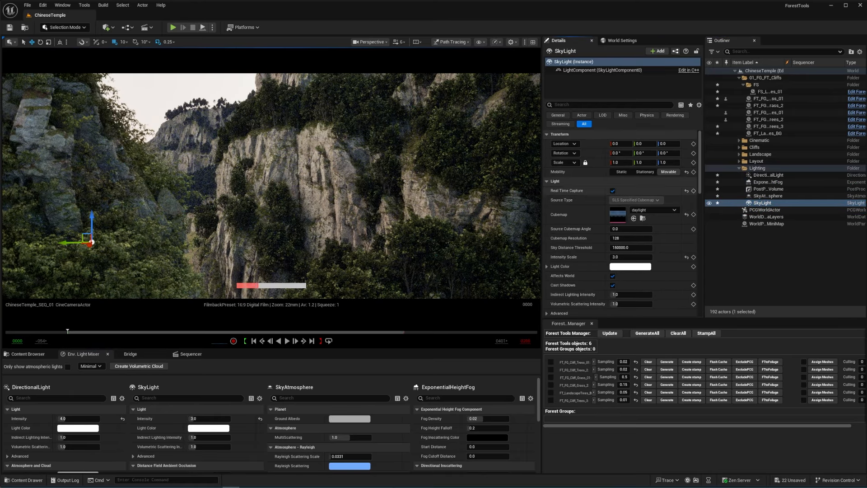
click(612, 190)
click(635, 200)
click(630, 208)
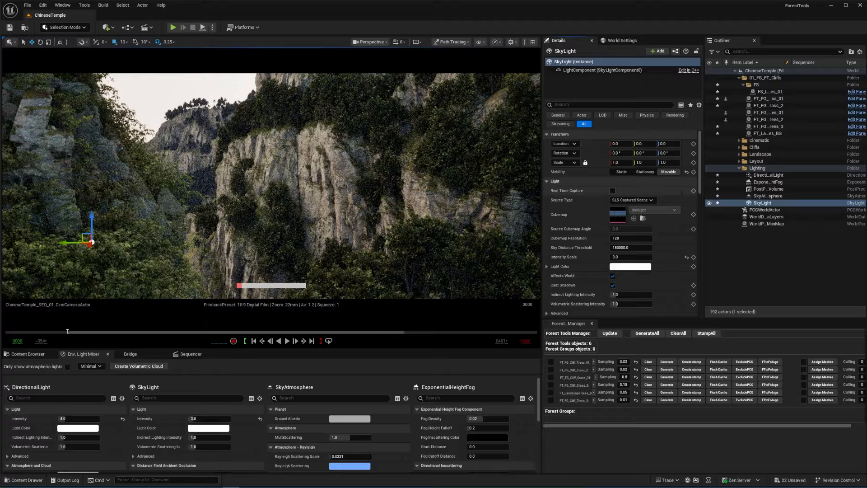
click(612, 190)
Turn off Volumetric Fog on the ExponentialHeightFog and try a Fog Density of 5.
click(763, 182)
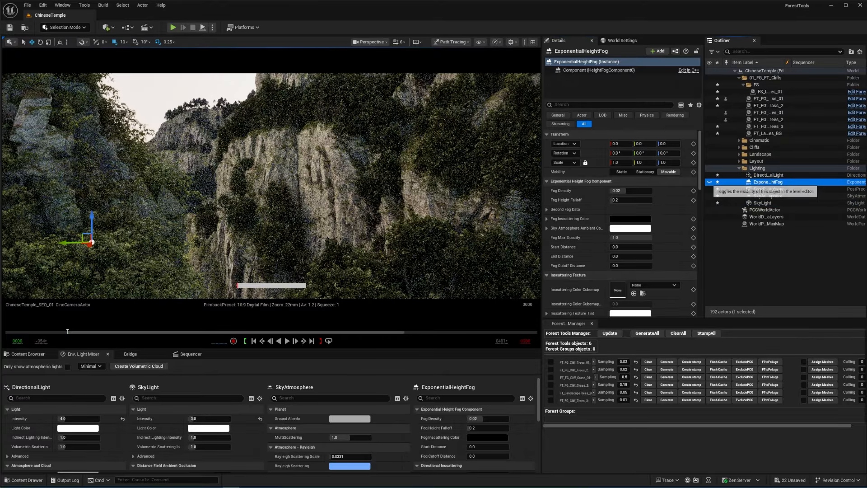
scroll(621, 226, down, 2)
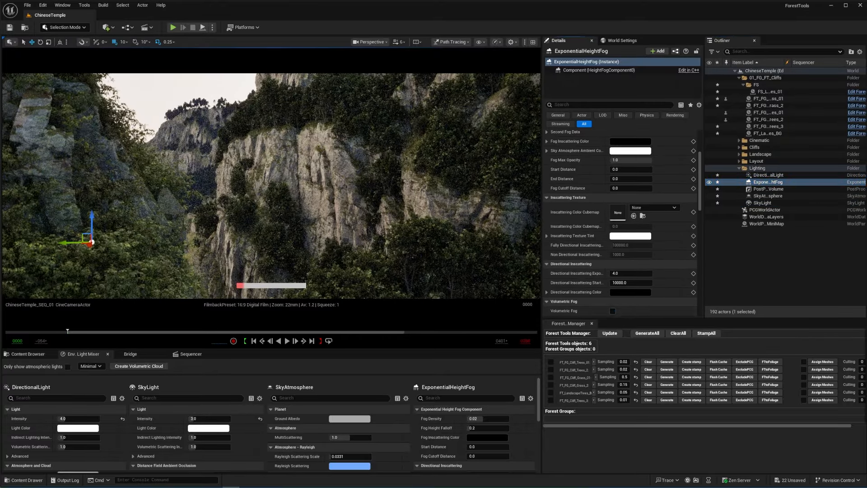
click(636, 168)
text(10)
key(Return)
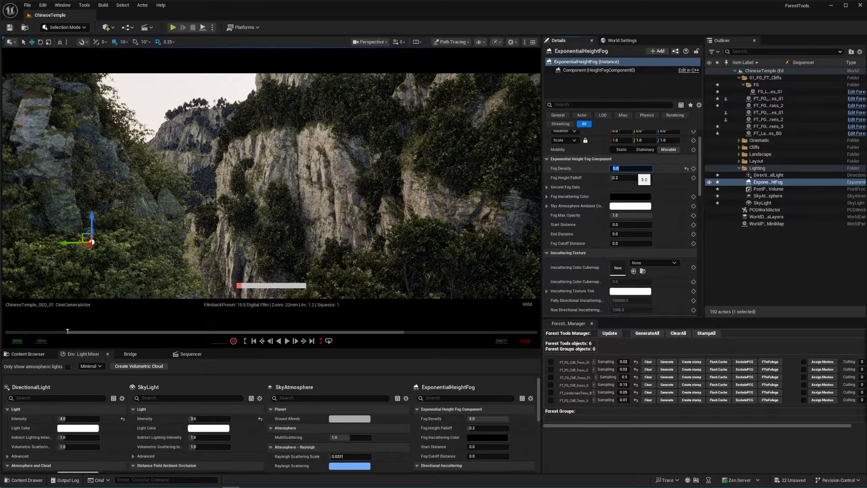
text(5)
key(Return)
Delete the ExponentialHeightFog and set the SkyAtmosphere's Mie Scattering Scale to 0.1.
click(767, 182)
key(Delete)
click(768, 189)
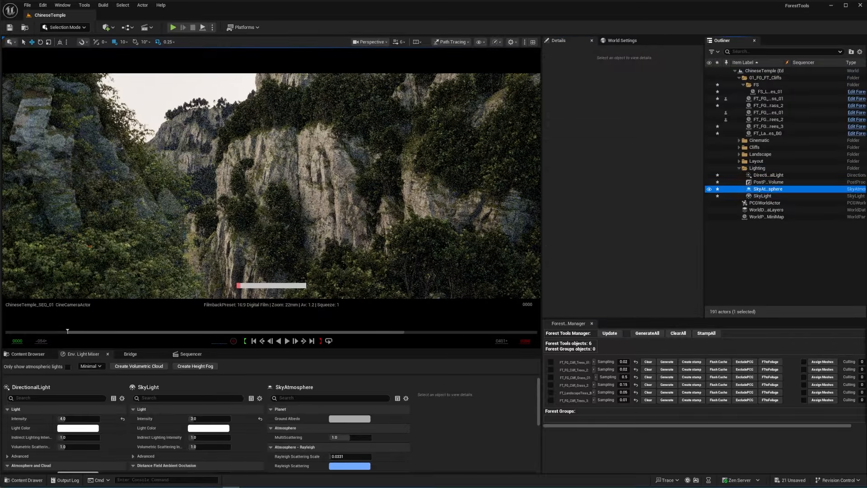
click(629, 303)
text(0.1)
key(Return)
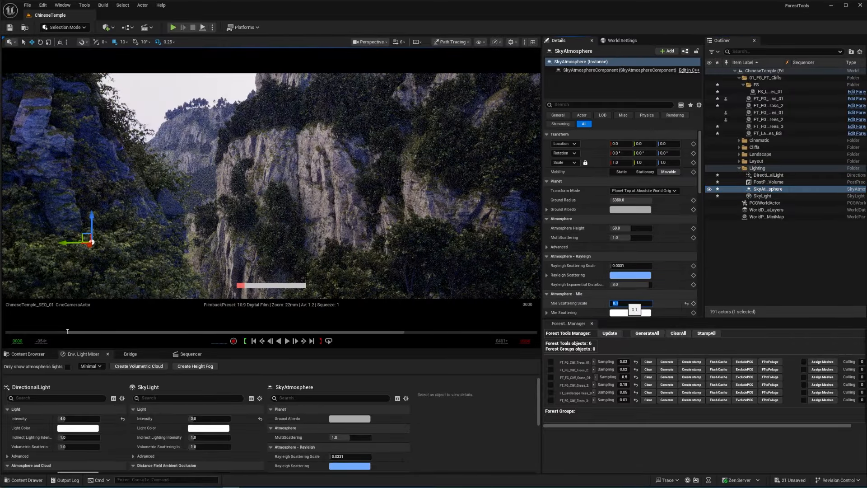
Set the SkyLight's Intensity Scale to 1 and switch the viewport from Path Tracing to Lit.
click(762, 196)
click(636, 256)
text(1)
key(Return)
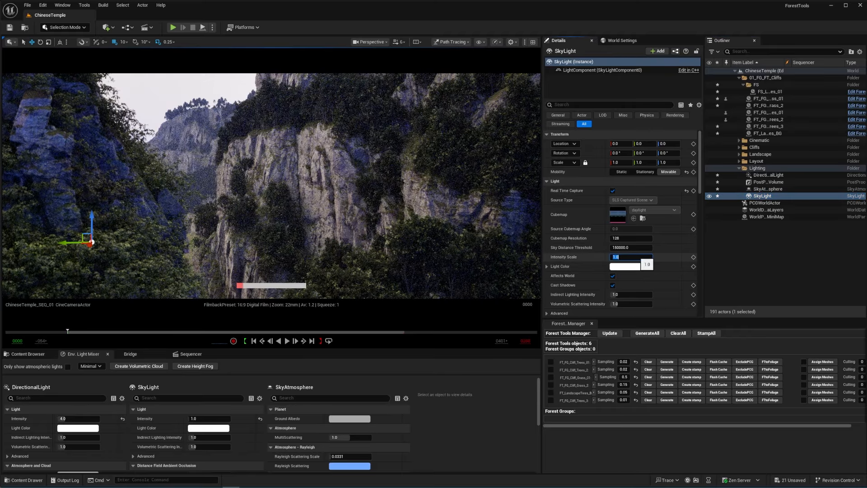
click(452, 42)
click(479, 69)
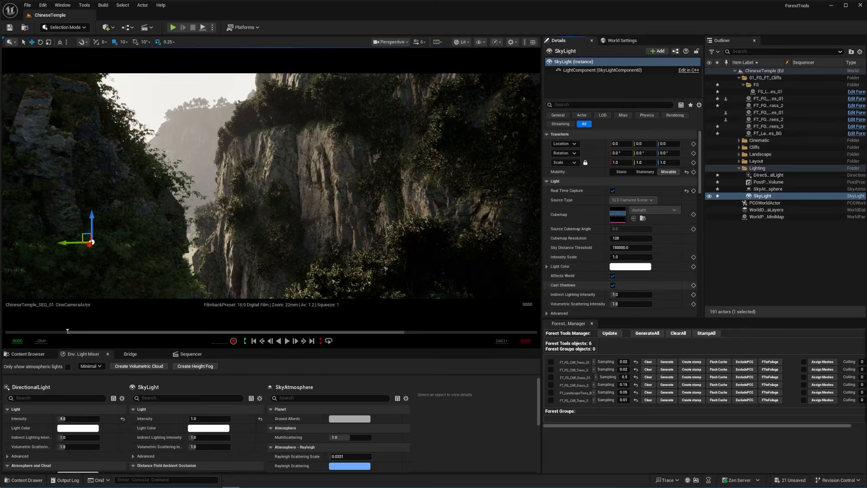
Raise the SkyLight's Intensity Scale to 3.
click(631, 257)
text(2)
key(Return)
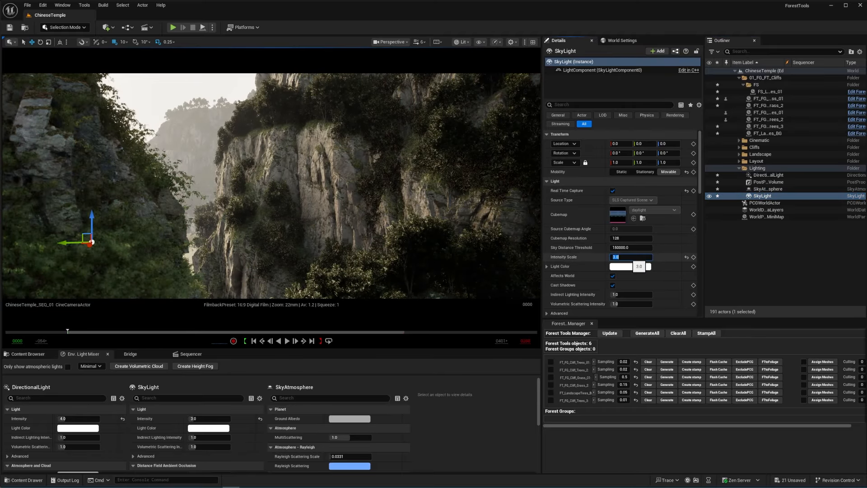
text(5)
key(Return)
Try a Mie Scattering Scale of 1 on the SkyAtmosphere, and return it to the default while viewing frame 137.
click(767, 189)
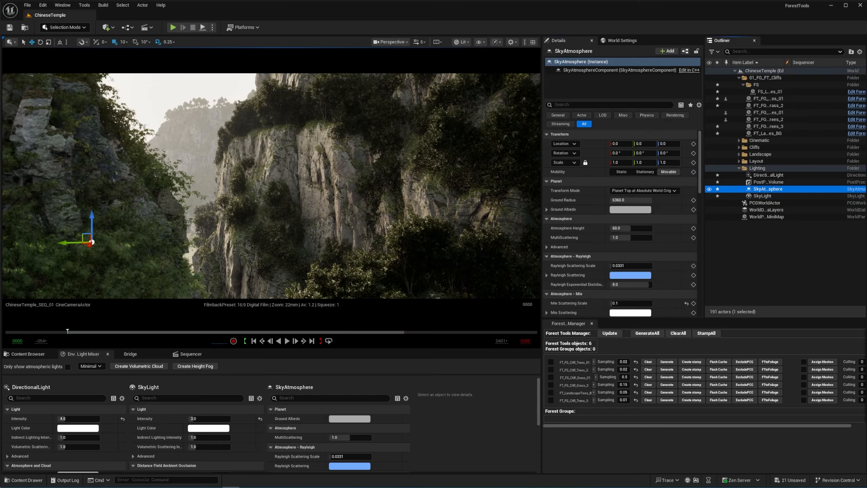
click(628, 303)
text(1)
key(Return)
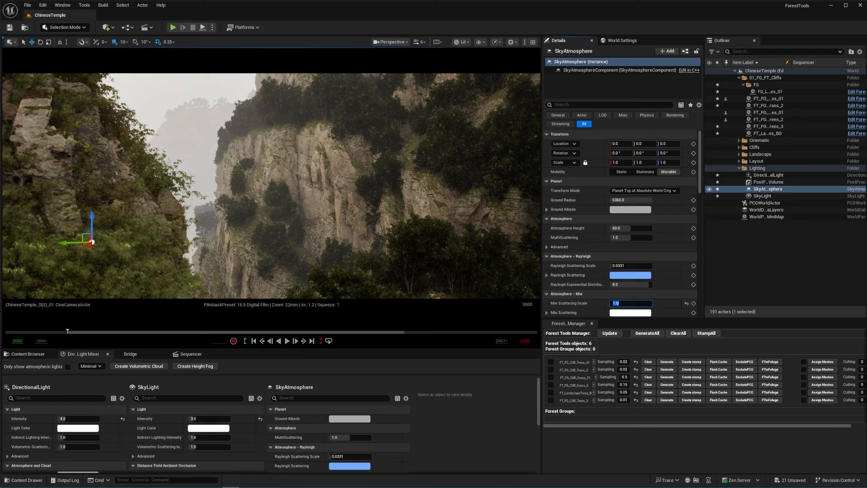
drag(68, 332, 296, 332)
text(.1)
key(Return)
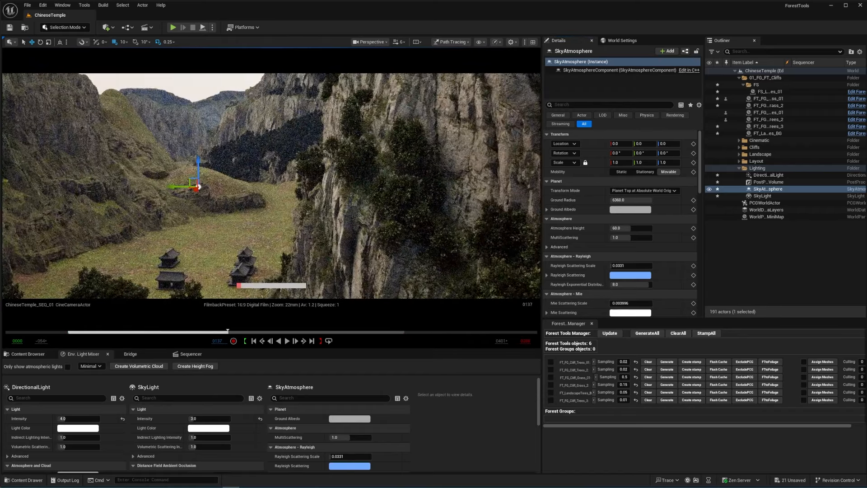
Switch the SkyLight to SLS Captured Scene with Real Time Capture and no cubemap, and try an Intensity Scale of 5.
click(762, 196)
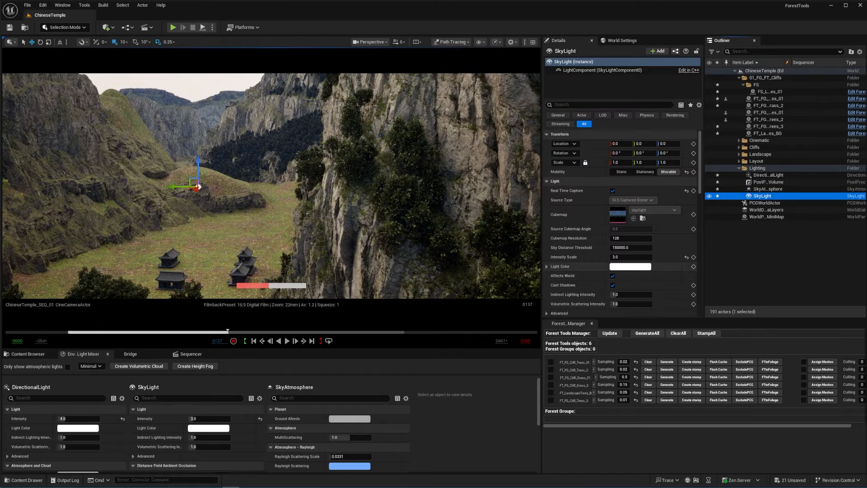
click(686, 257)
click(687, 190)
click(632, 213)
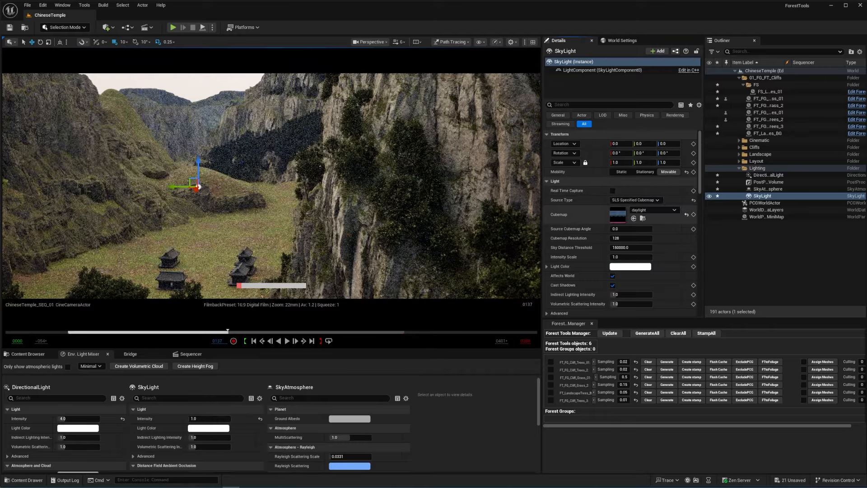
click(632, 200)
click(630, 207)
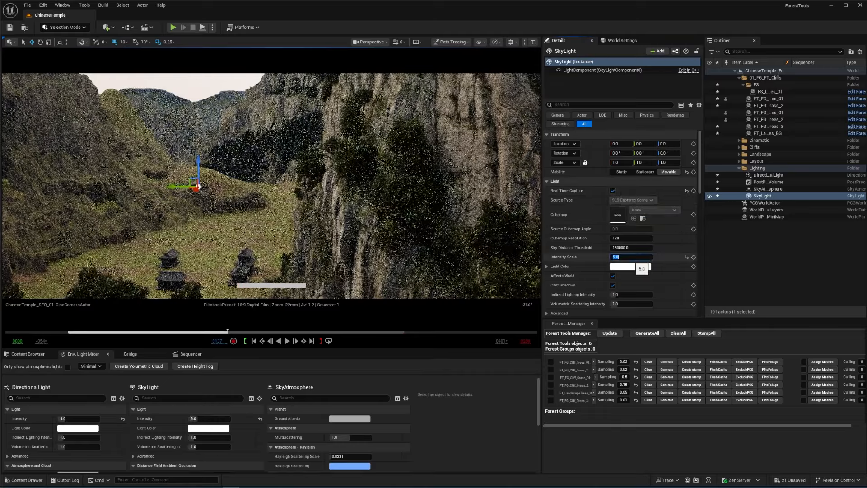
Try a DirectionalLight intensity of 10 lux and return it to 4 lux.
click(767, 175)
click(631, 190)
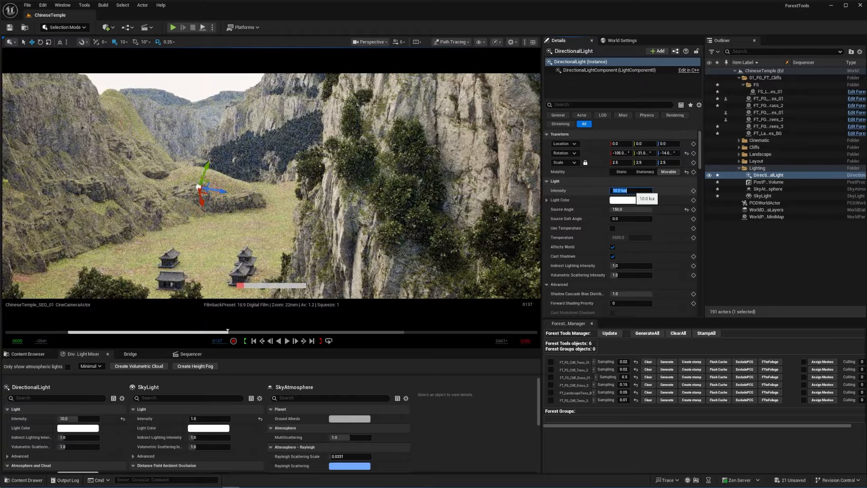
text(4)
key(Tab)
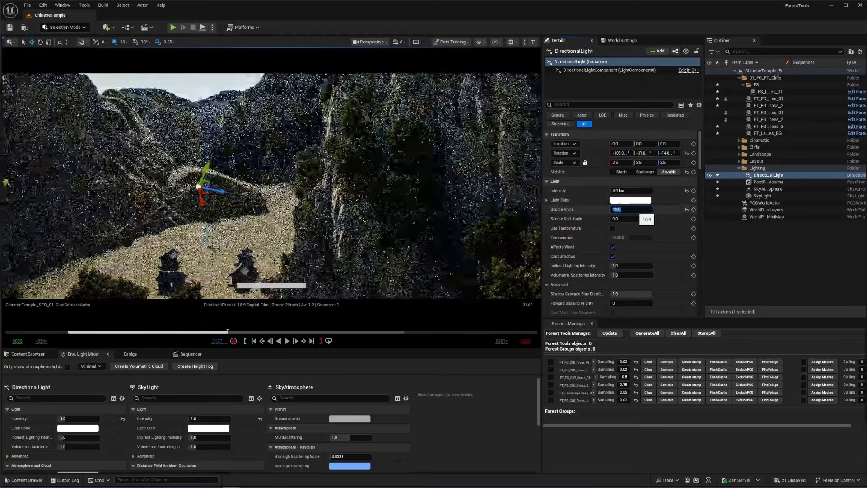
Compare DirectionalLight Source Angles of 10, 50 and 80, and settle on 150.
text(50)
key(Return)
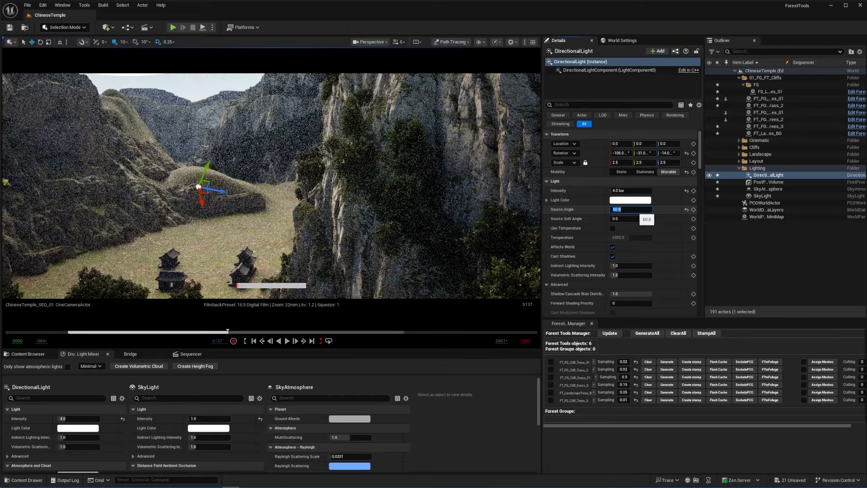
text(80)
key(Return)
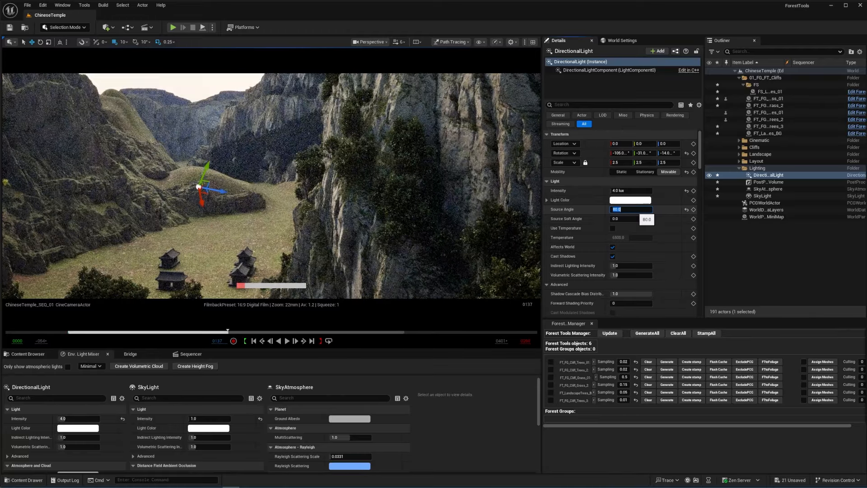
text(150)
key(Return)
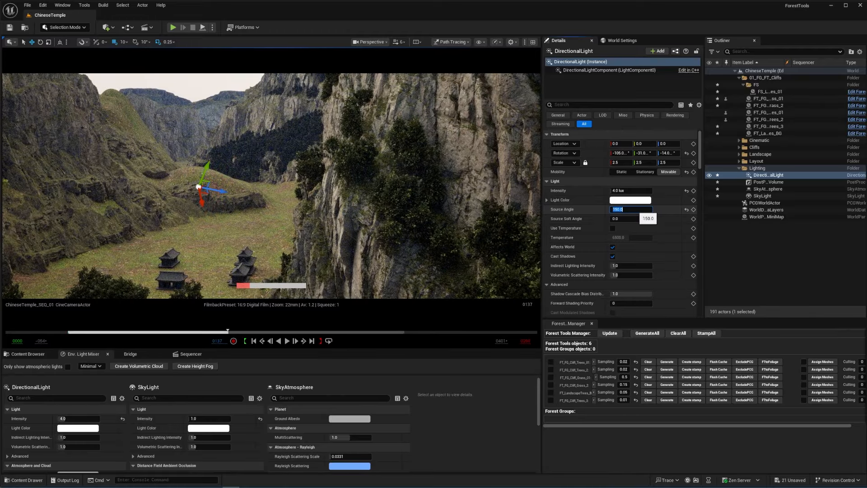
text(80)
key(Return)
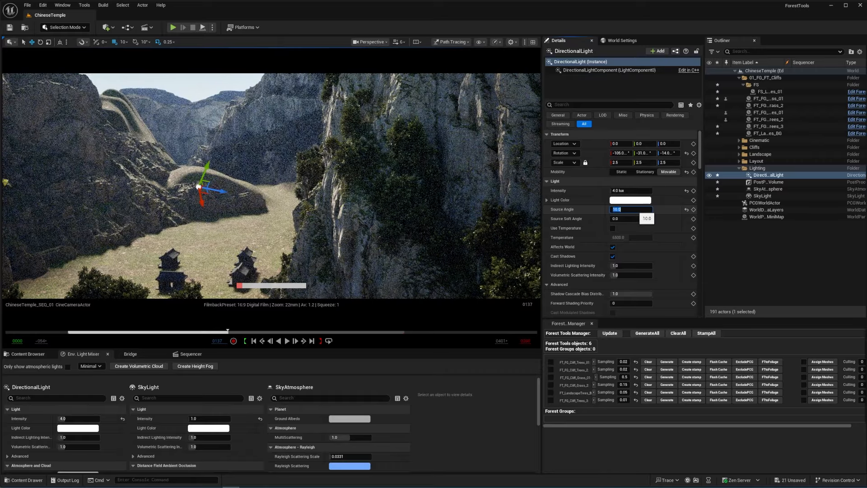
text(150)
key(Return)
Delete the DirectionalLight to check the SkyLight on its own, and undo the deletion.
click(768, 175)
key(Delete)
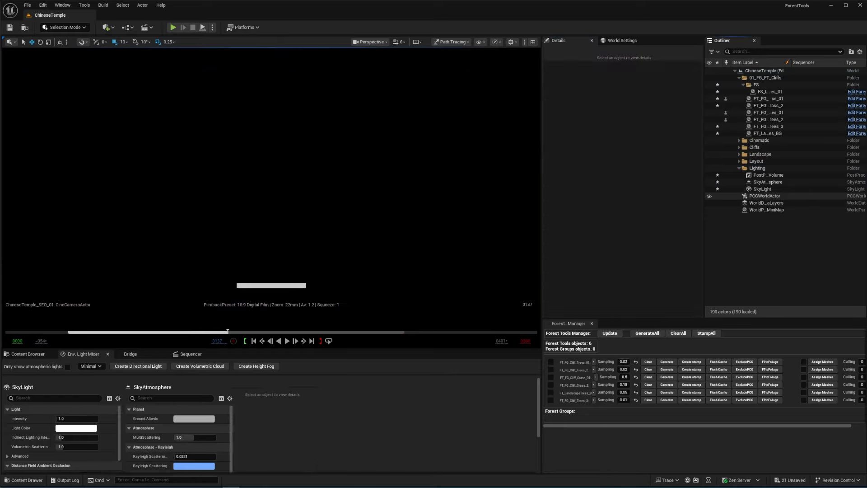
click(767, 181)
click(763, 189)
key(Escape)
click(763, 188)
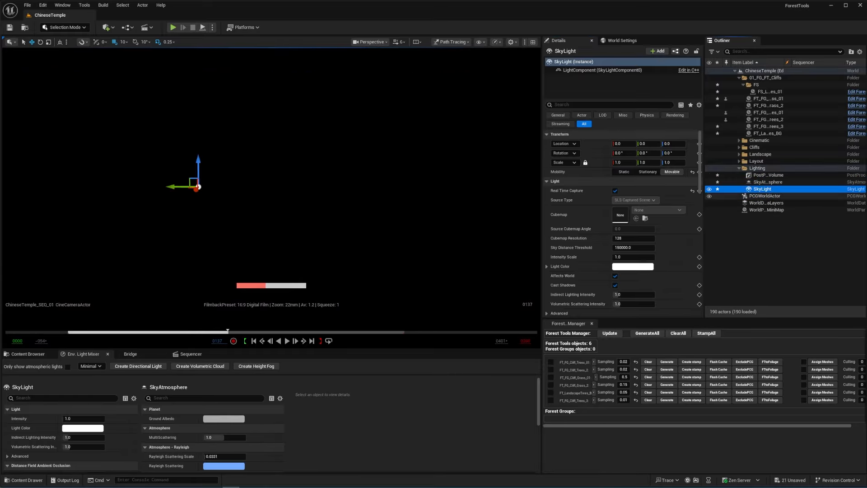
key(Escape)
key(ctrl+z)
Lower the DirectionalLight's intensity to 1 lux and then to 0 lux.
click(627, 190)
text(1)
key(Return)
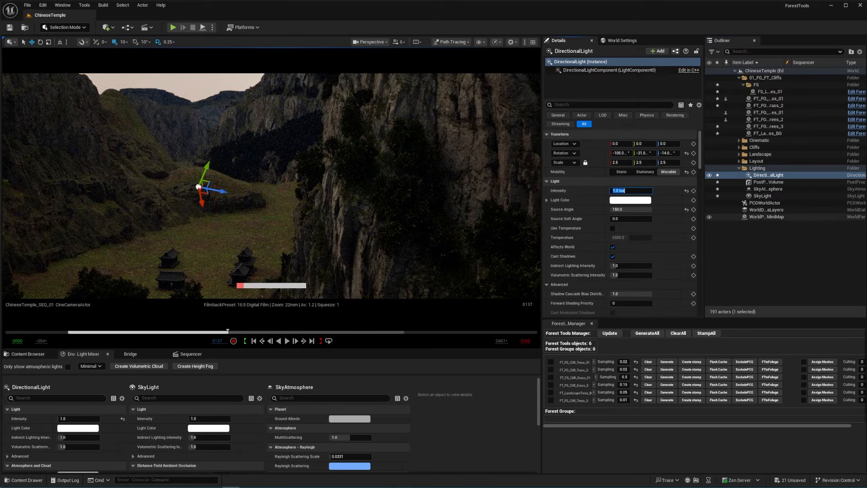
text(0)
key(Return)
Turn off the SkyLight's Real Time Capture, use SLS Specified Cubemap with the daylight cubemap, and set Intensity Scale to 3.
click(762, 196)
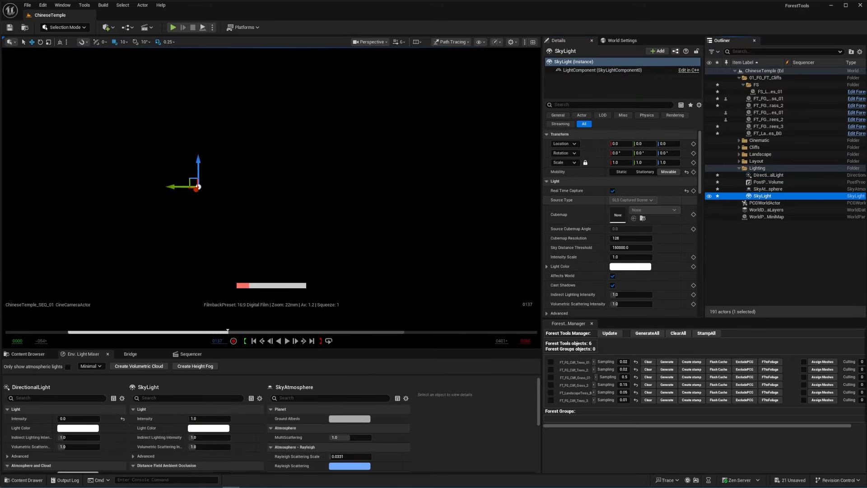
click(613, 190)
click(633, 200)
click(633, 216)
click(654, 210)
click(668, 280)
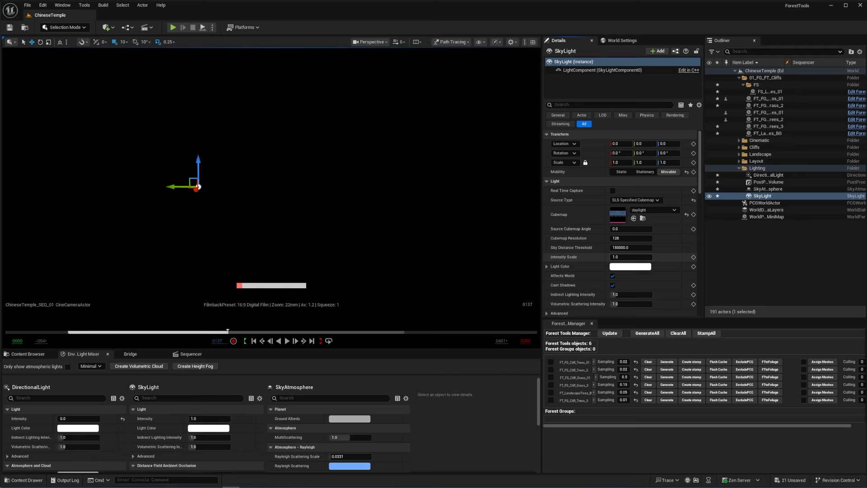
text(150)
key(Return)
Delete the SkyAtmosphere and turn off Reference Atmosphere in the PostProcessVolume's Path Tracing settings.
click(767, 189)
key(Delete)
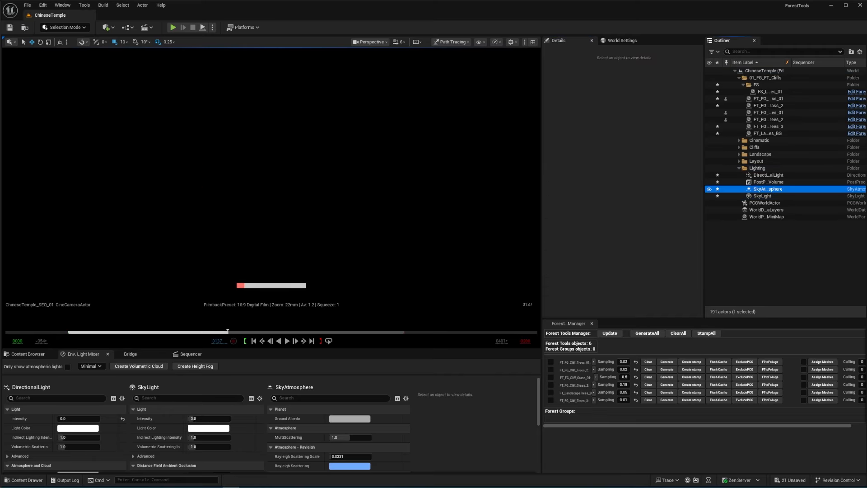
click(767, 181)
scroll(613, 274, down, 1)
click(612, 292)
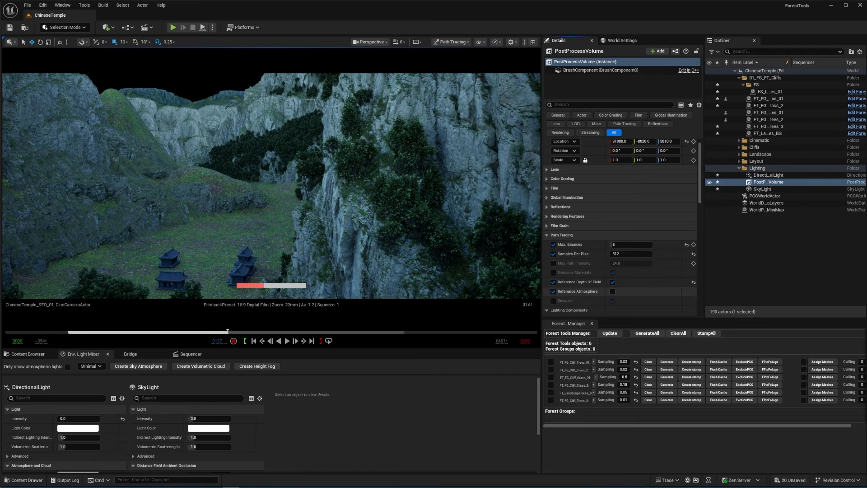
click(785, 244)
Set the DirectionalLight's intensity to 4 lux.
click(767, 175)
click(628, 191)
text(4)
key(Return)
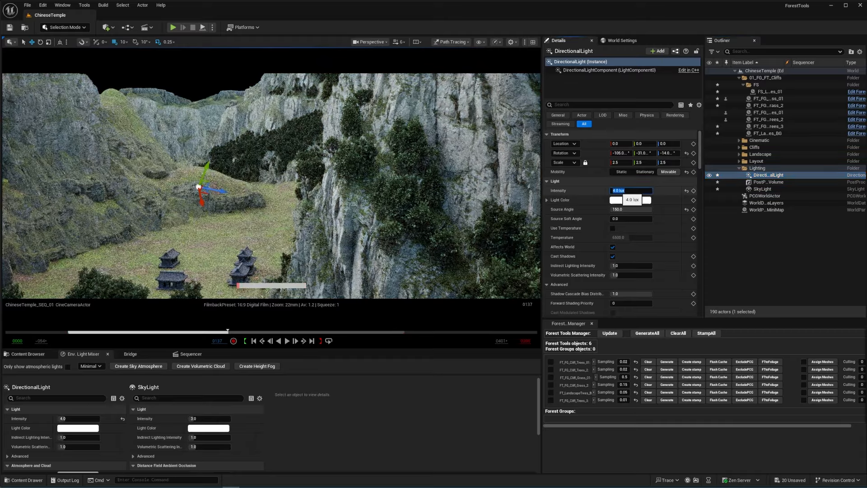
click(784, 241)
Reduce the Saturation of the SkyLight's daylight cubemap texture to 0.5 and save the texture.
click(763, 189)
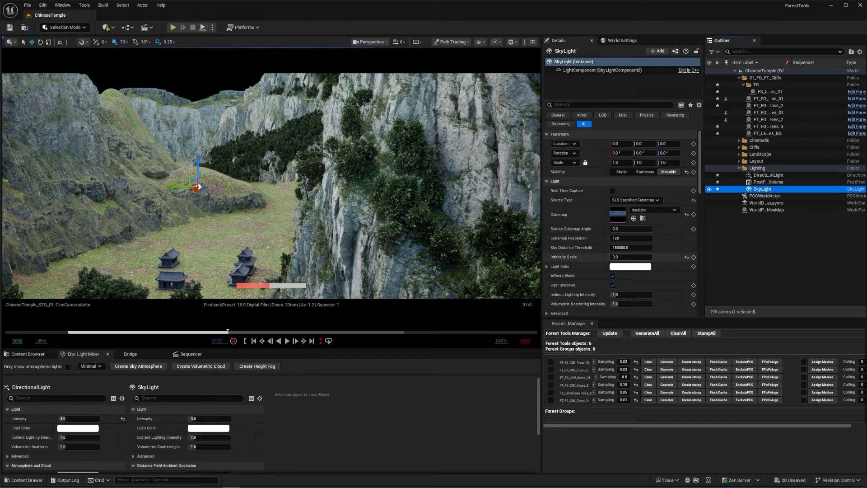
drag(227, 332, 147, 332)
double_click(617, 215)
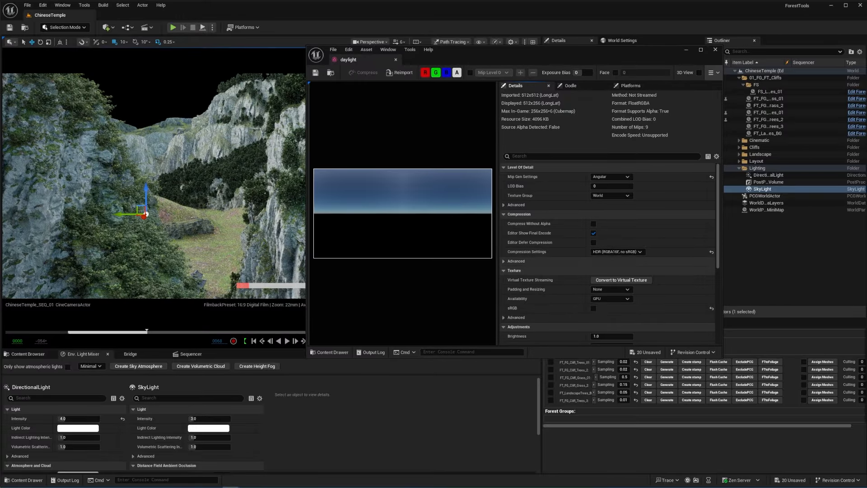
scroll(541, 308, down, 4)
click(611, 253)
text(0.5)
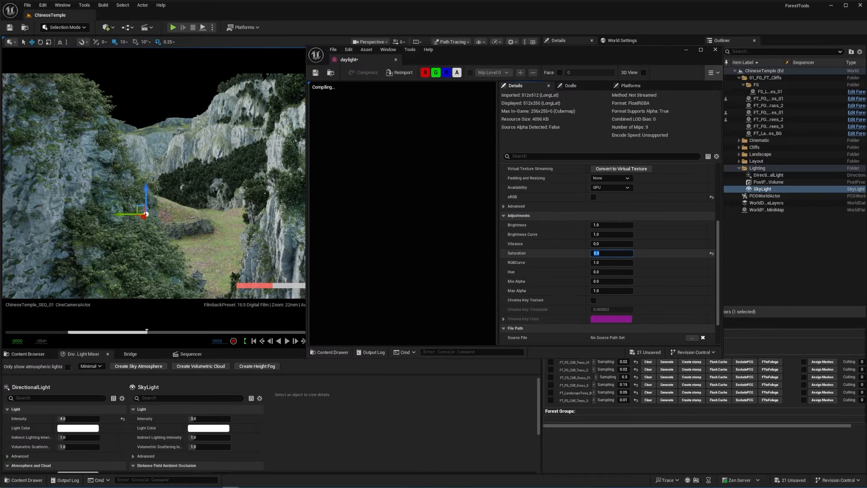
click(315, 72)
click(715, 50)
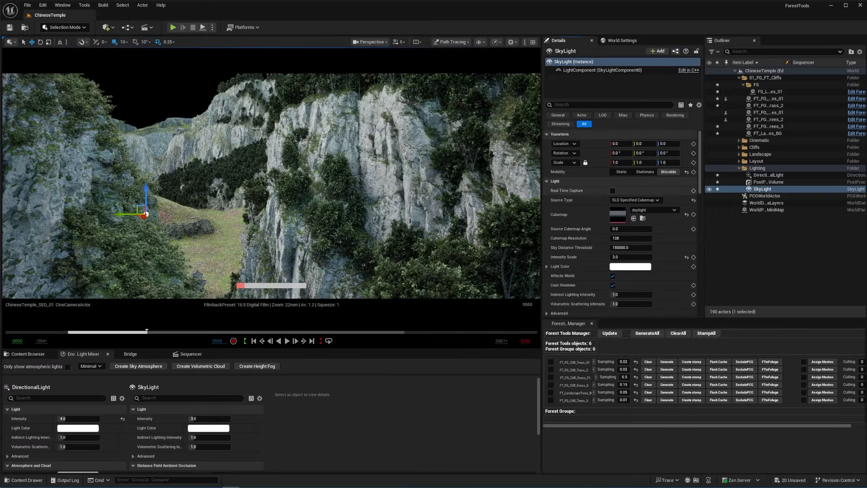
Try SkyLight Intensity Scales of 1 and 5, and settle on 2.
click(633, 257)
text(1)
key(Return)
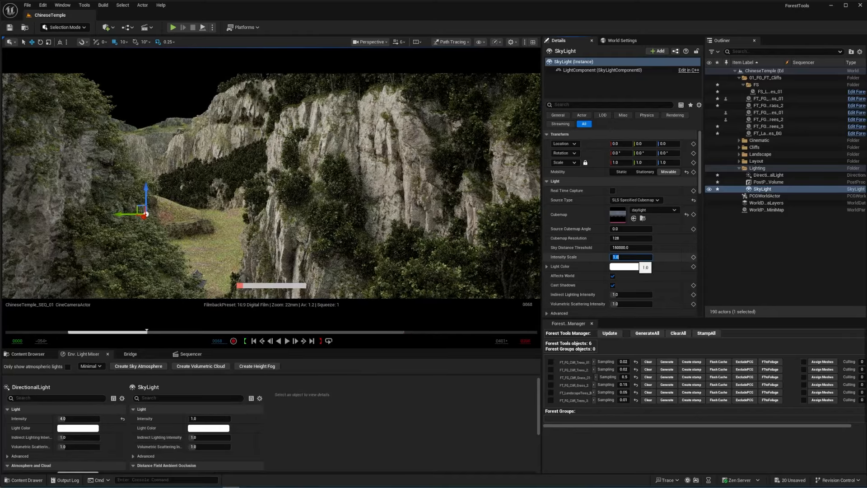
text(5)
key(Return)
text(2)
key(Return)
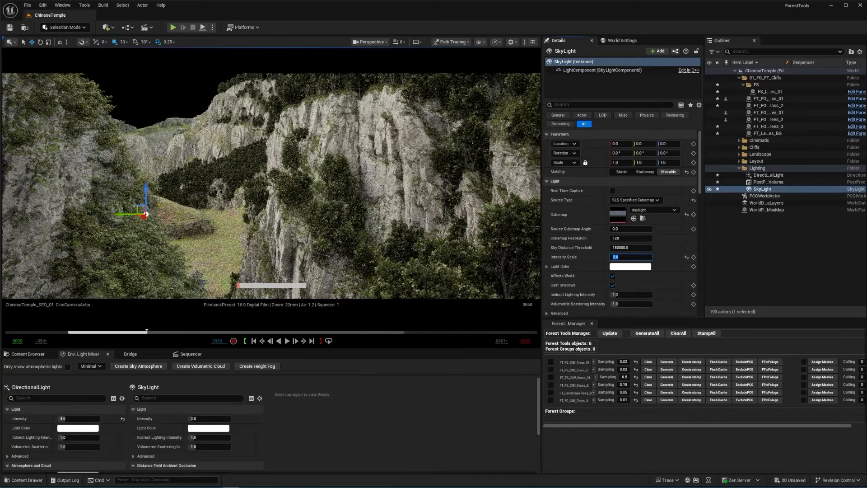
Compare DirectionalLight intensities of 0, 10 and 3 lux, and settle on 2.5 lux.
click(768, 175)
click(630, 190)
text(1)
key(Return)
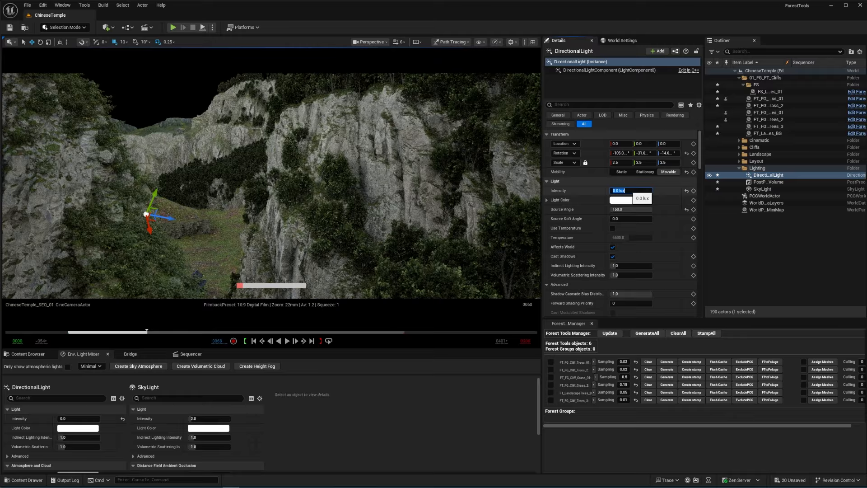
text(10)
key(Return)
text(2)
key(Return)
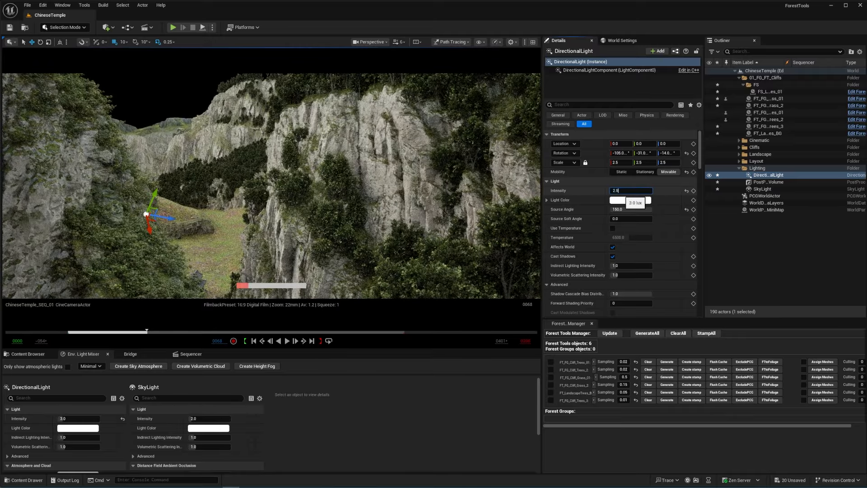
key(Return)
click(774, 253)
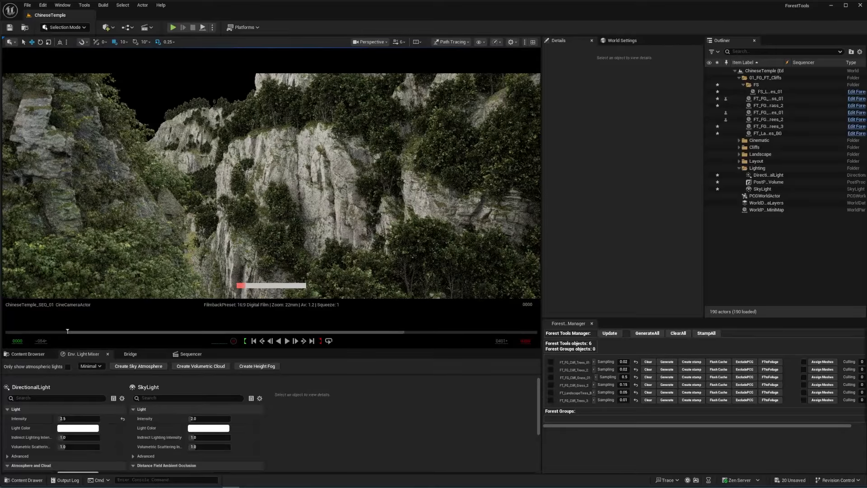
Add an ExponentialHeightFog with a Fog Density of 0.05, and compare the view with Volumetric Fog off and on.
click(257, 366)
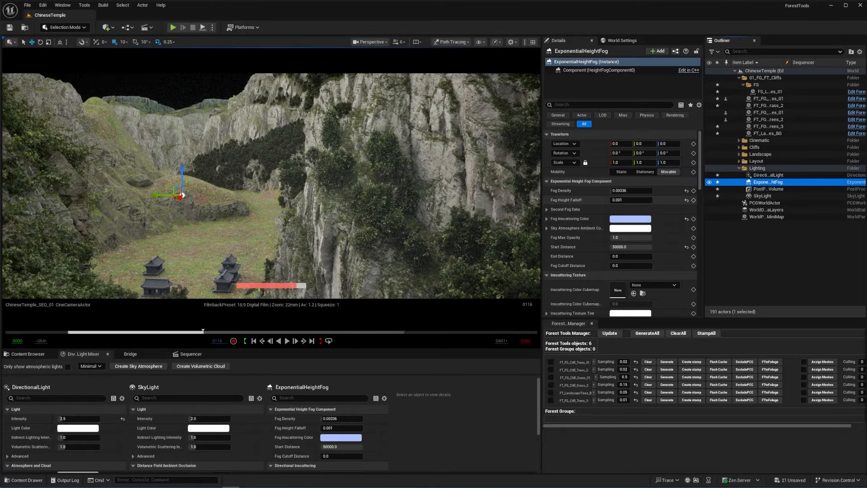
drag(618, 190, 652, 191)
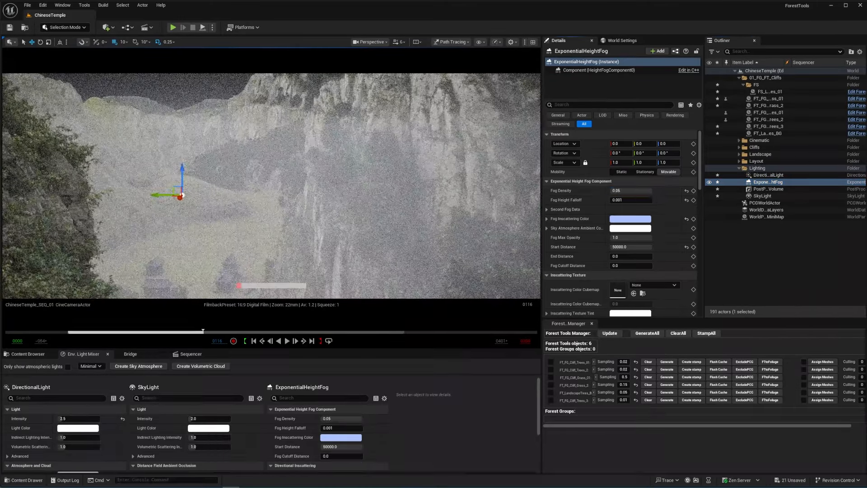
scroll(605, 262, down, 10)
click(612, 244)
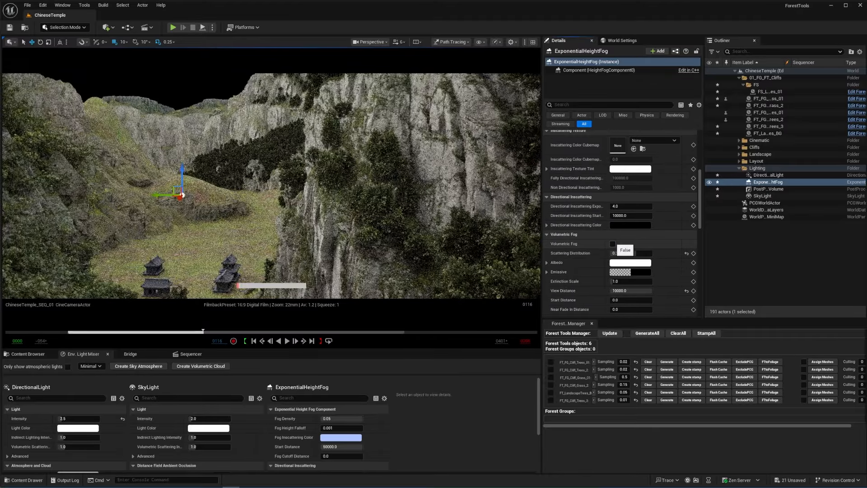
click(613, 244)
Set the volumetric fog's Scattering Distribution to about 0.55, Extinction Scale to about 5.28 and View Distance to 50000.
mouse_move(637, 253)
mouse_down()
mouse_move(627, 253)
mouse_move(642, 253)
mouse_move(612, 280)
mouse_up()
scroll(644, 283, down, 1)
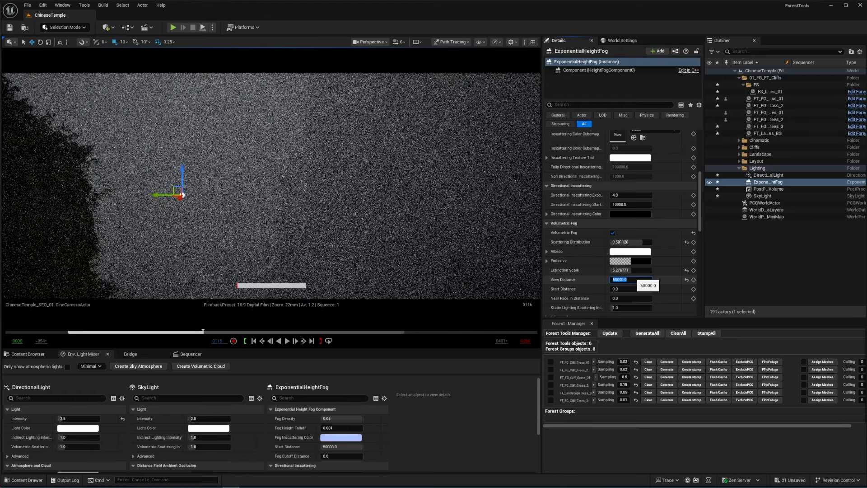
scroll(632, 252, up, 3)
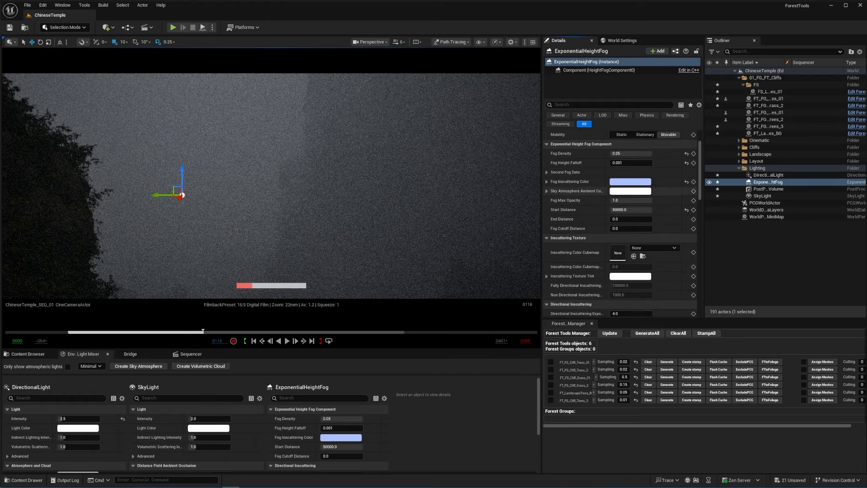
Try a Start Distance of 150000 for the height fog, reset it to 0, and set Fog Density to 0.02.
click(632, 209)
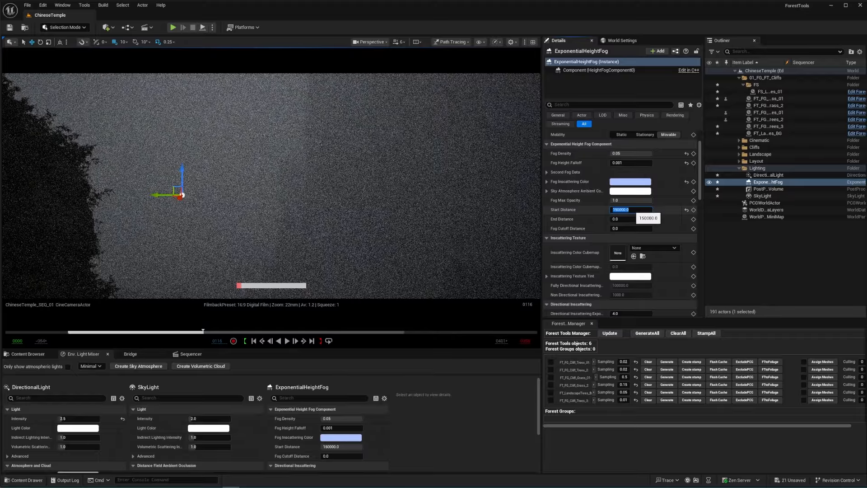
text(0.2)
key(Return)
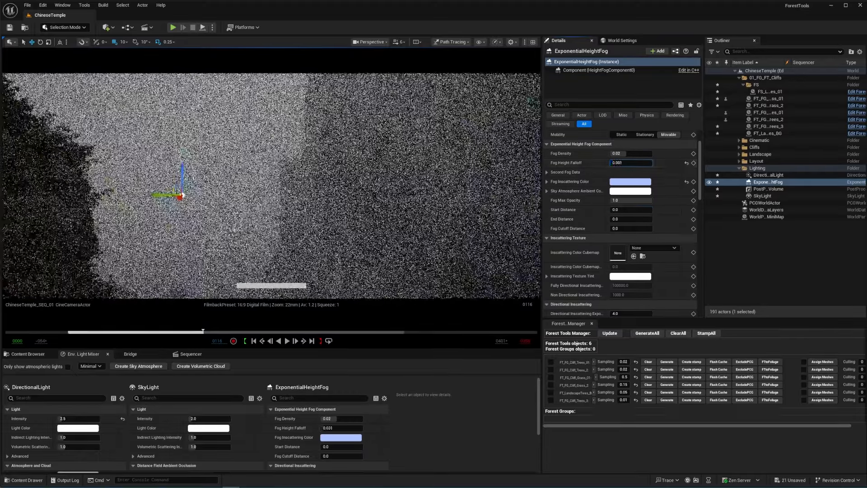
Set the height fog's Fog Height Falloff to 0.001 and lower its Fog Density to about 0.00528.
drag(611, 162, 629, 163)
click(629, 163)
text(0.001)
key(Return)
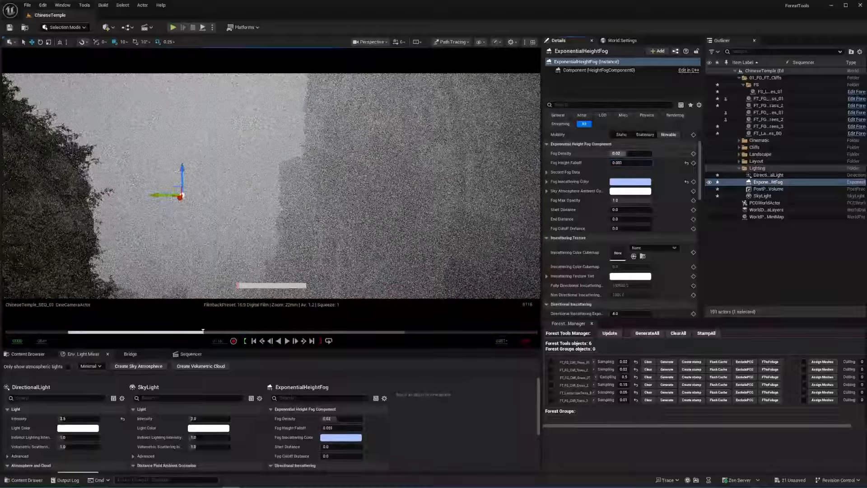
drag(613, 154, 613, 154)
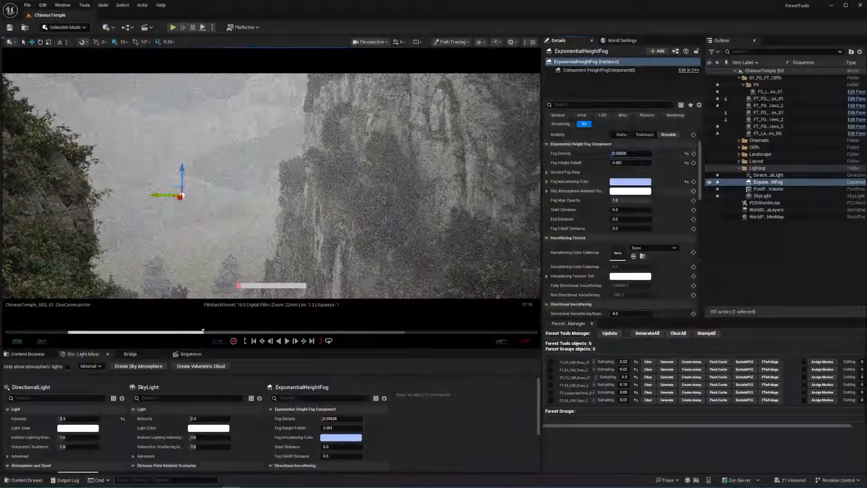
Set the volumetric fog's View Distance to 100000.
scroll(632, 203, down, 7)
text(10000)
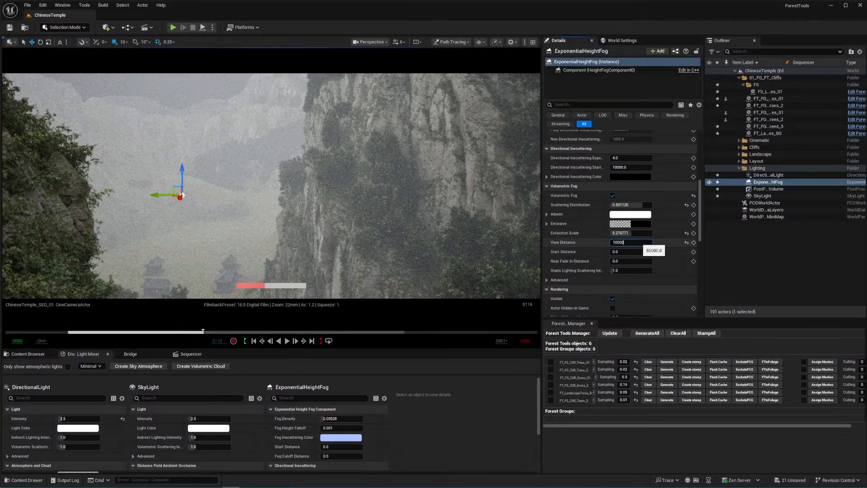
text(0)
key(Return)
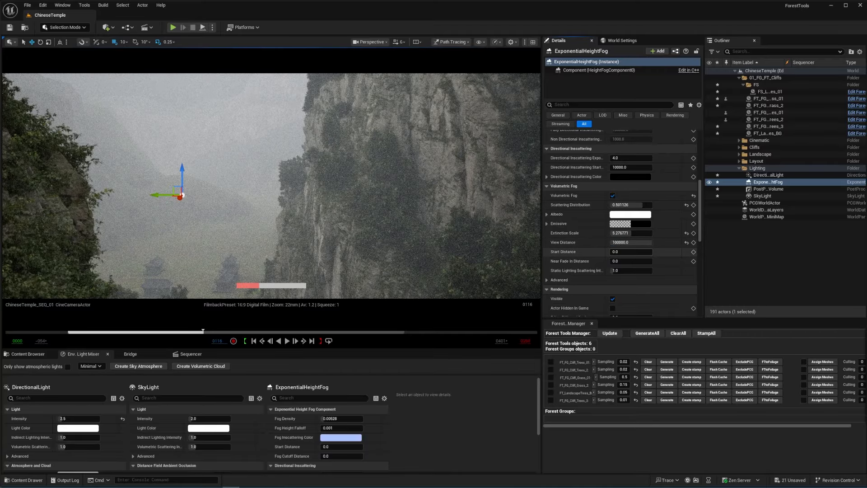
Set the volumetric fog's Near Fade In Distance to 500000, and try Start Distances of 300000 and 150000 before resetting to 0.
drag(622, 251, 651, 252)
click(622, 252)
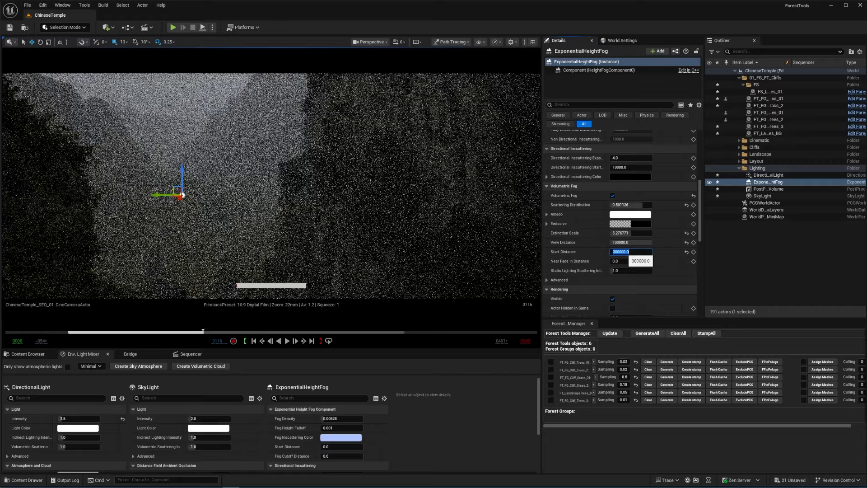
text(0)
key(Return)
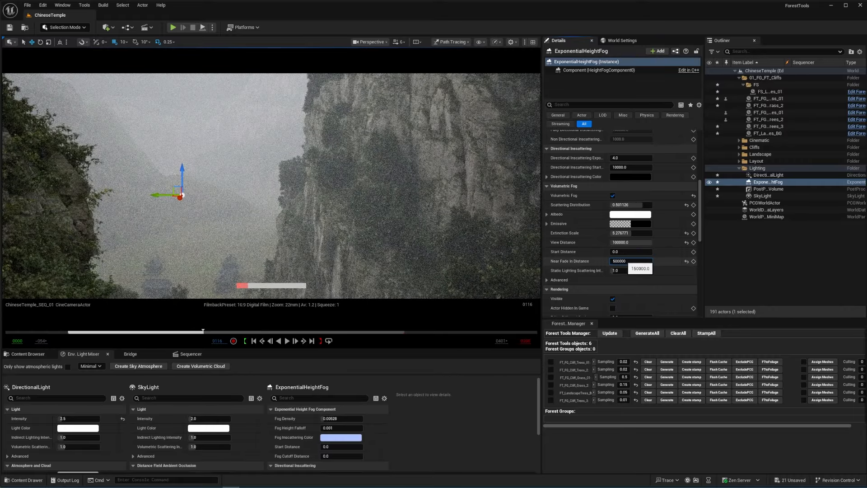
text(500000)
key(Return)
text(150000)
key(Return)
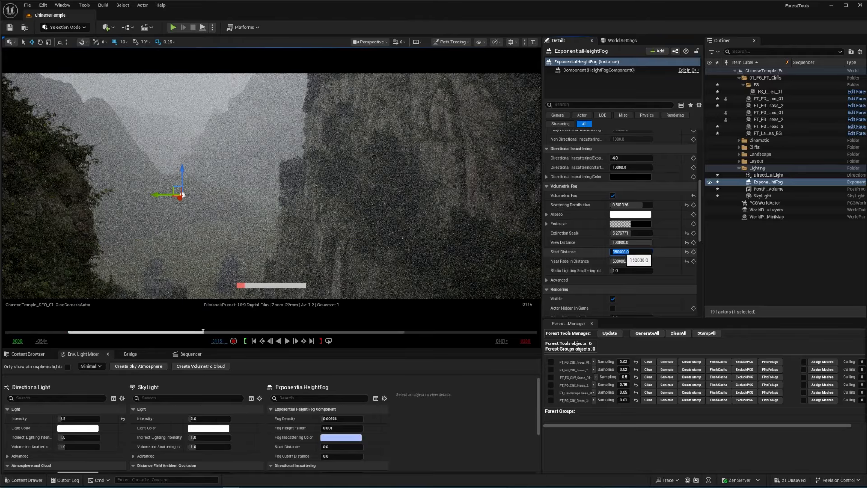
click(687, 252)
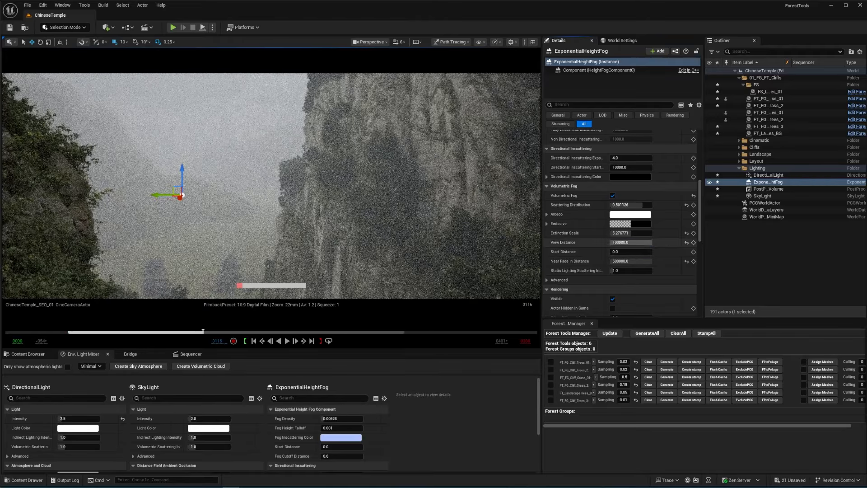
Compare volumetric fog View Distances of 150000 and 20000, and return to 150000.
click(638, 243)
text(150000)
key(Return)
text(20000)
key(Return)
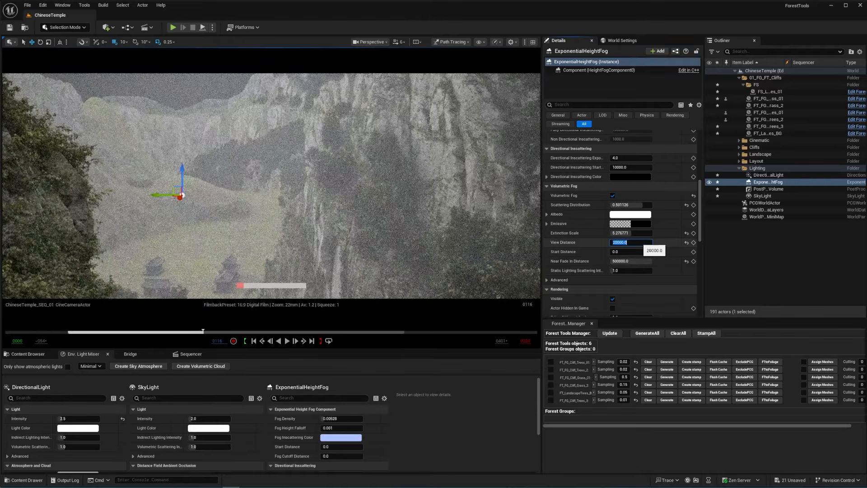
text(150000)
key(Return)
Lower the volumetric fog's Extinction Scale to about 2.0 and set its Scattering Distribution to 0.8.
mouse_move(633, 233)
mouse_down()
mouse_move(612, 232)
mouse_move(633, 233)
mouse_up()
click(631, 205)
text(0.8)
key(Return)
Raise the volumetric fog's View Distance through 300000 and 400000 to 500000.
click(631, 242)
text(300000)
key(Return)
text(4000)
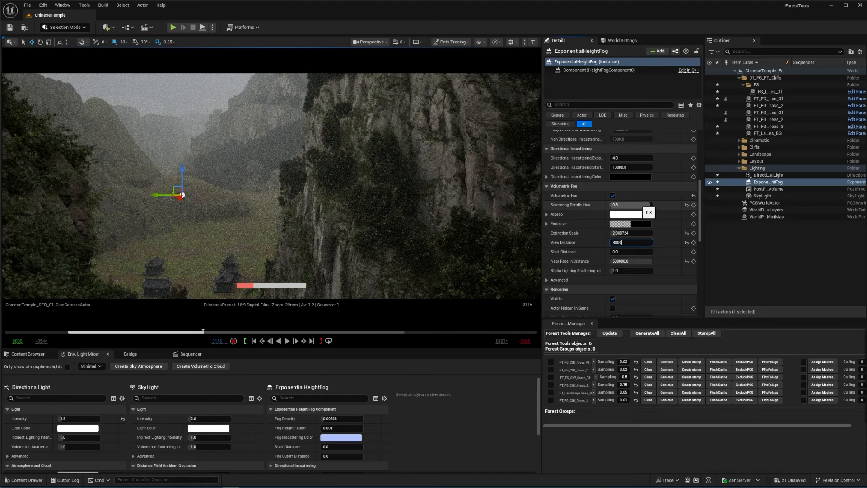
text(00)
key(Return)
text(500000)
key(Return)
Set the volumetric fog's Scattering Distribution to 0.9.
click(639, 205)
text(0.9)
key(Return)
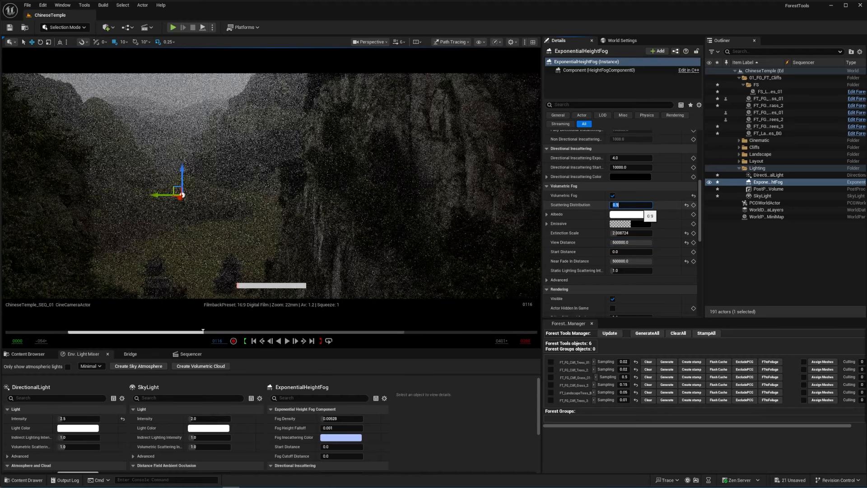
Set the DirectionalLight's intensity to 10 lux.
click(767, 175)
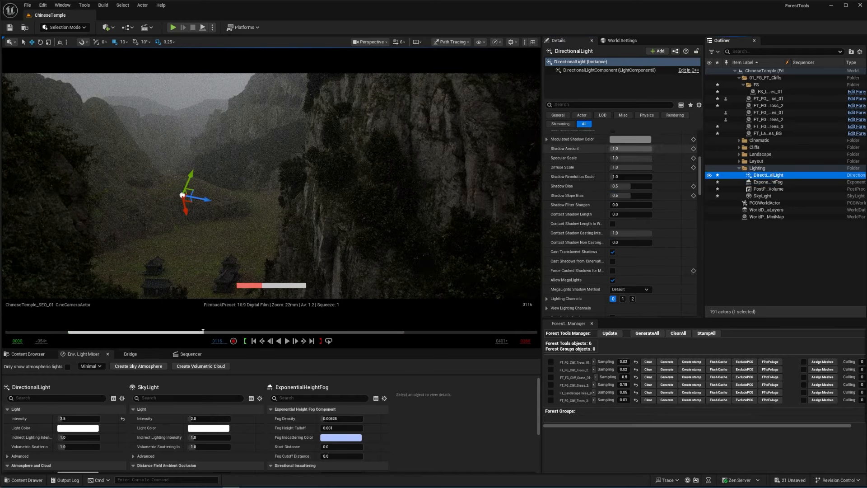
scroll(632, 203, up, 5)
click(631, 174)
text(10)
key(Return)
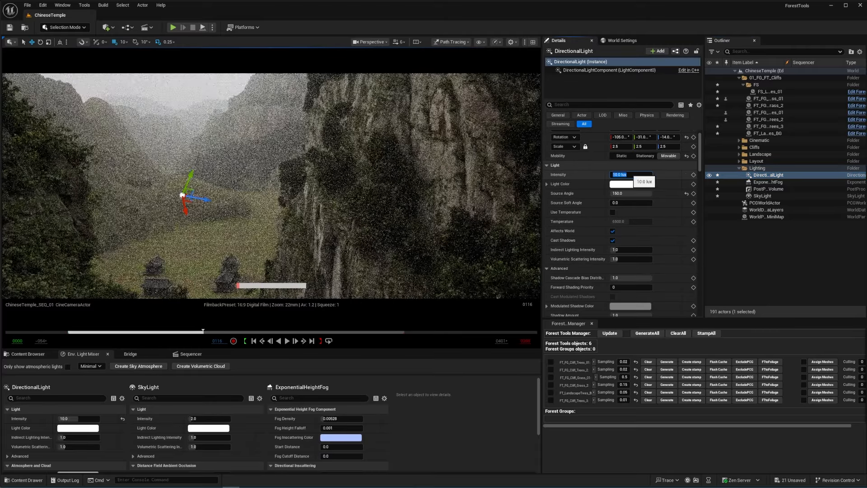
Try SkyLight Intensity Scales of 5 and 20.
click(762, 196)
click(631, 240)
text(5)
key(Return)
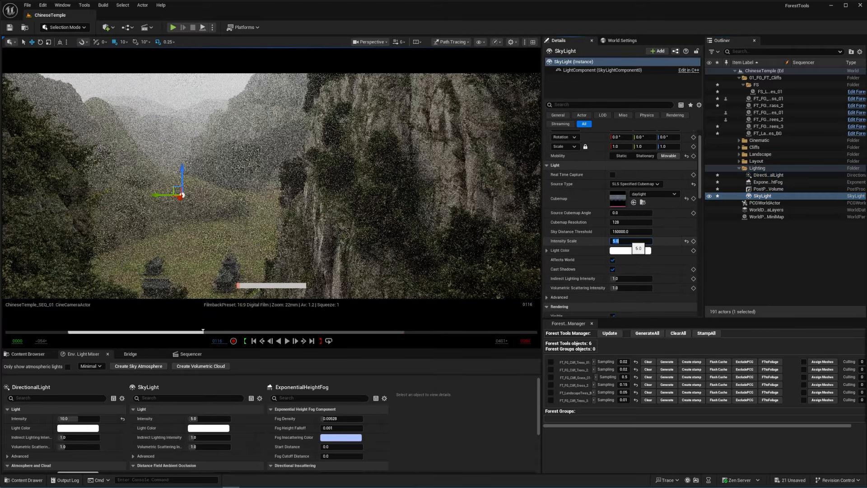
text(20)
key(Return)
Set the SkyLight's Intensity Scale to 10 and review the shot's first frame in full screen.
click(767, 174)
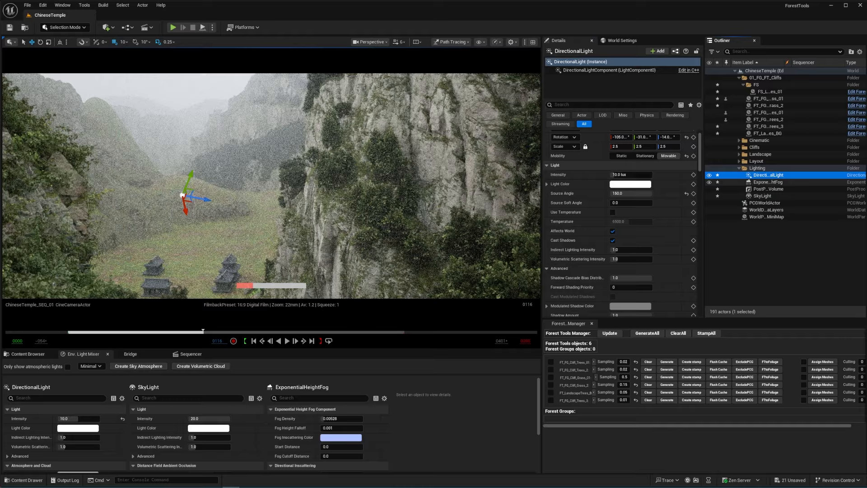
click(630, 174)
click(762, 196)
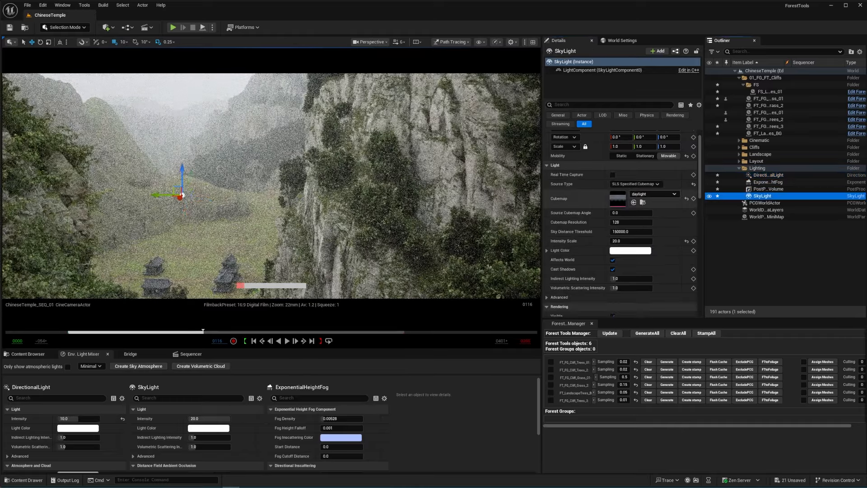
click(632, 241)
text(10)
key(Return)
key(Escape)
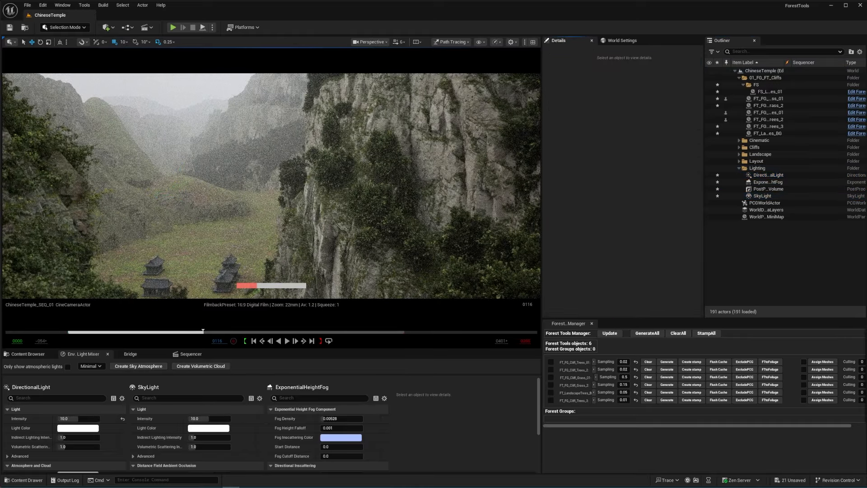
key(F11)
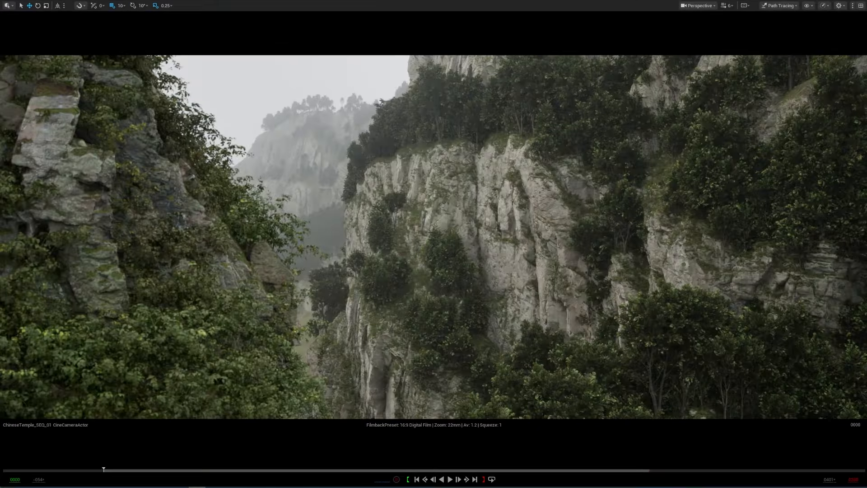
key(F11)
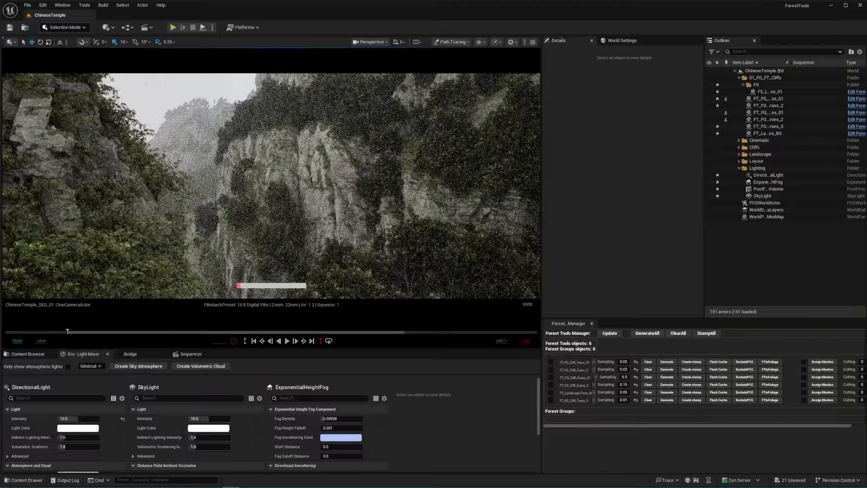
Raise the DirectionalLight's intensity to 20 lux, and try a SkyLight Intensity Scale of 0 before setting it to 5.
click(767, 174)
click(630, 191)
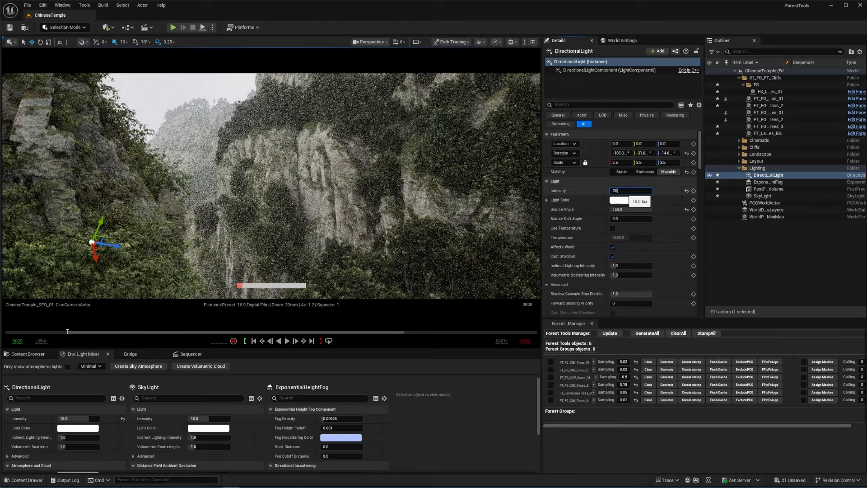
click(762, 196)
click(630, 256)
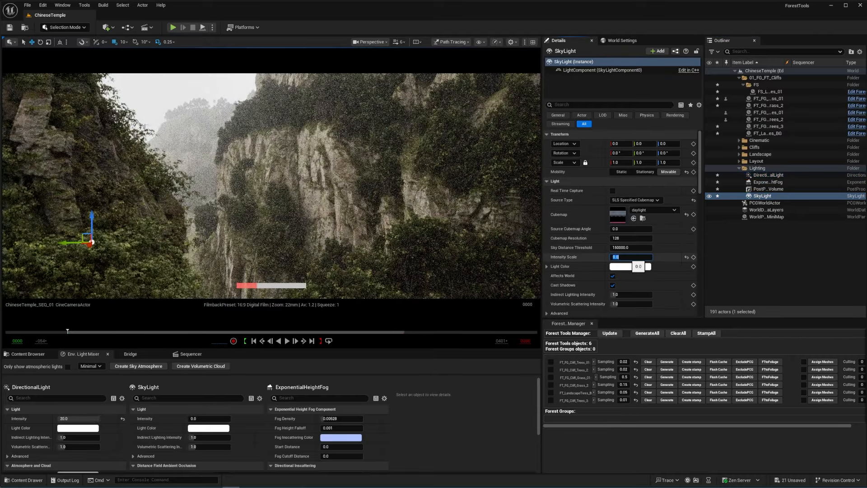
text(5)
key(Return)
key(Escape)
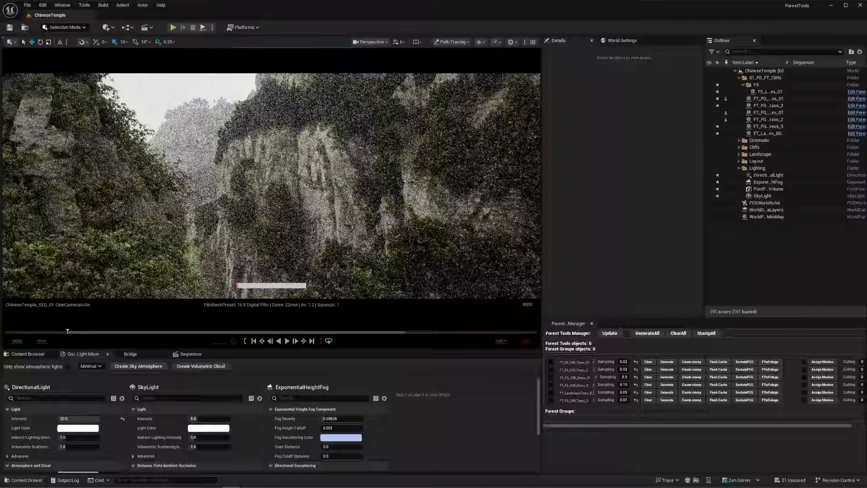
Tint the volumetric fog's Albedo pale blue, comparing several hues and saturations and settling on hue 215 and saturation 0.1.
click(767, 182)
scroll(580, 254, down, 10)
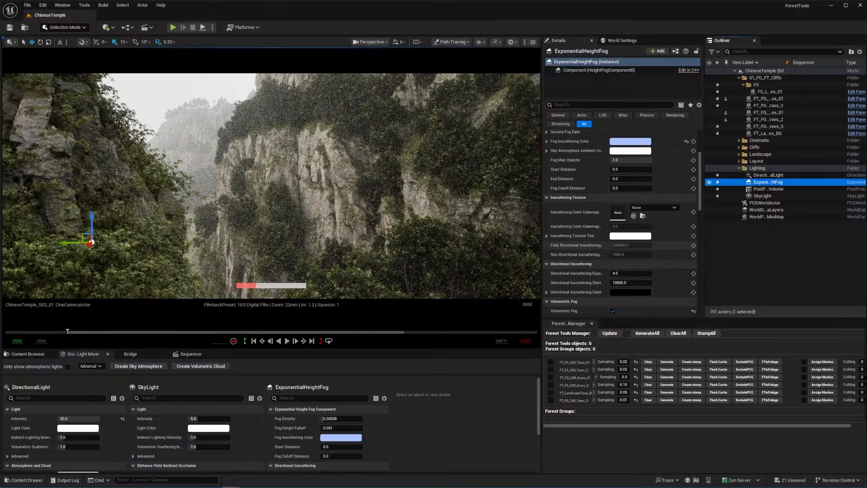
click(630, 262)
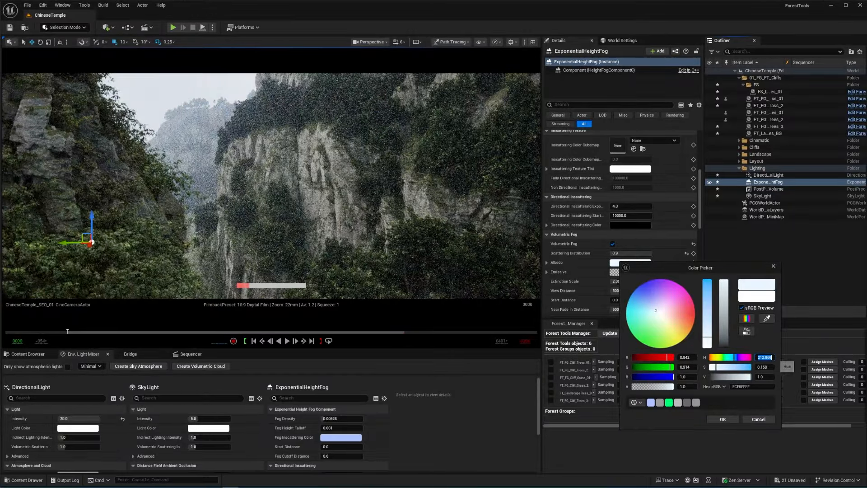
text(195)
key(Return)
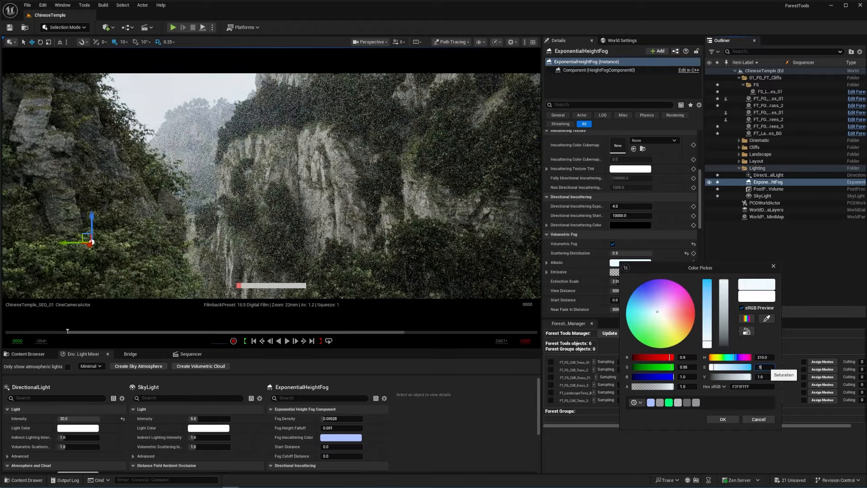
click(763, 357)
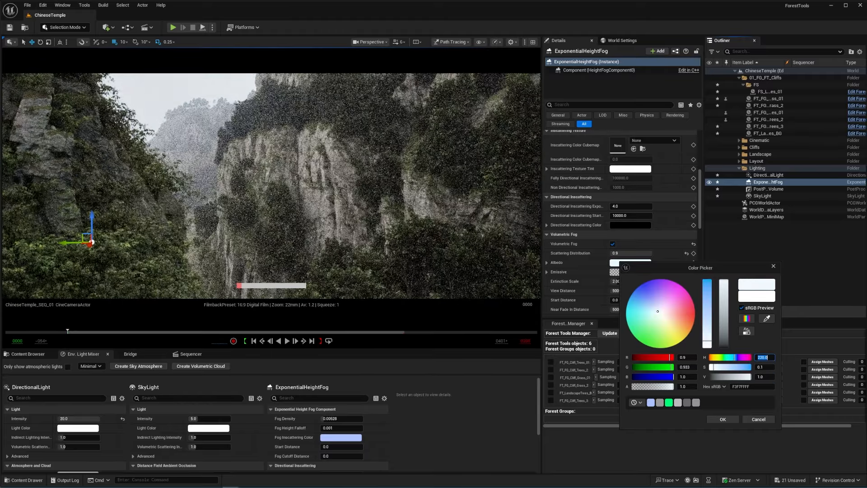
text(.5)
key(Return)
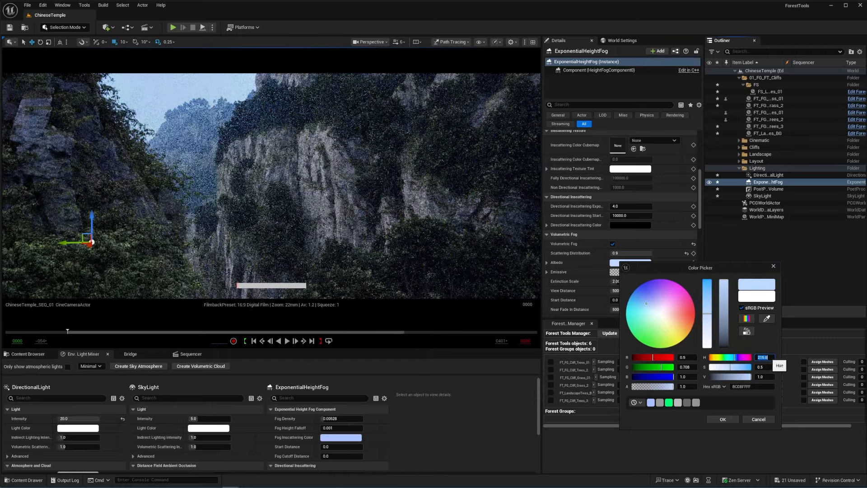
text(.2)
key(Return)
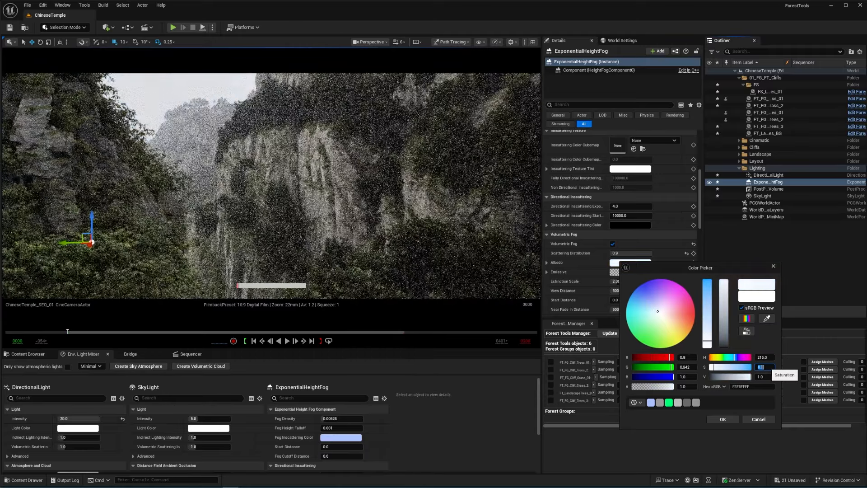
key(Escape)
key(Escape)
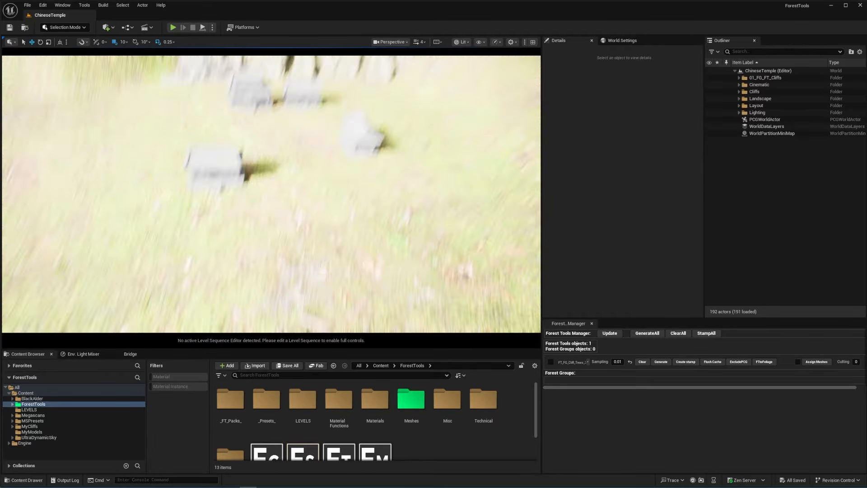
Place a ForestSpline on the grass in front of the temple buildings and select its Forest_S spline component.
right_drag(271, 194, 267, 182)
scroll(302, 434, down, 2)
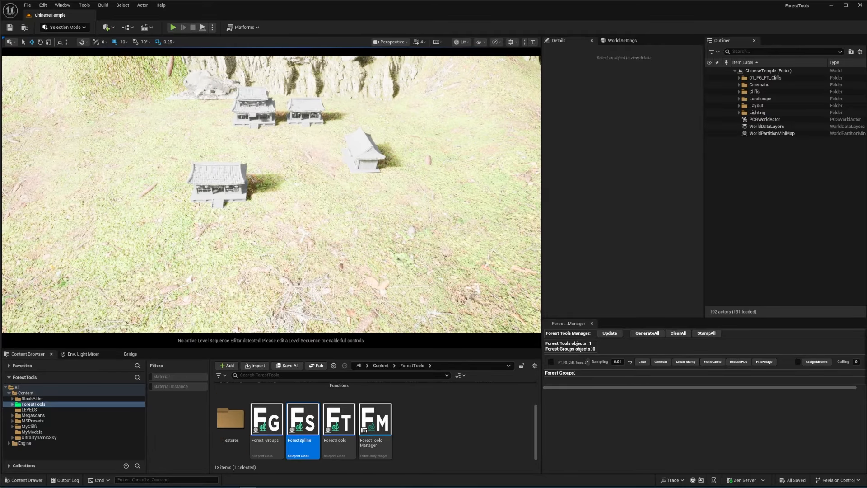
drag(303, 422, 302, 194)
click(575, 79)
right_drag(312, 226, 302, 187)
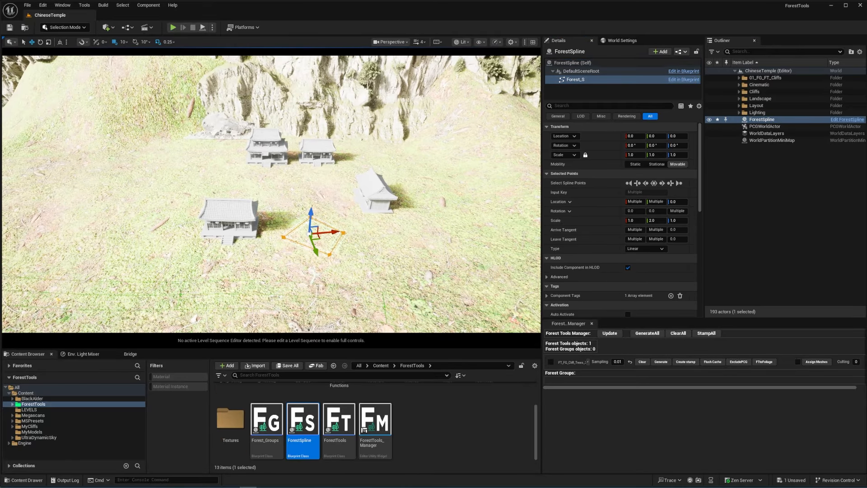
Rename the new ForestSpline actor as FS_OuterWalls.
click(573, 63)
click(329, 255)
click(283, 237)
click(773, 119)
key(F2)
text(FS_)
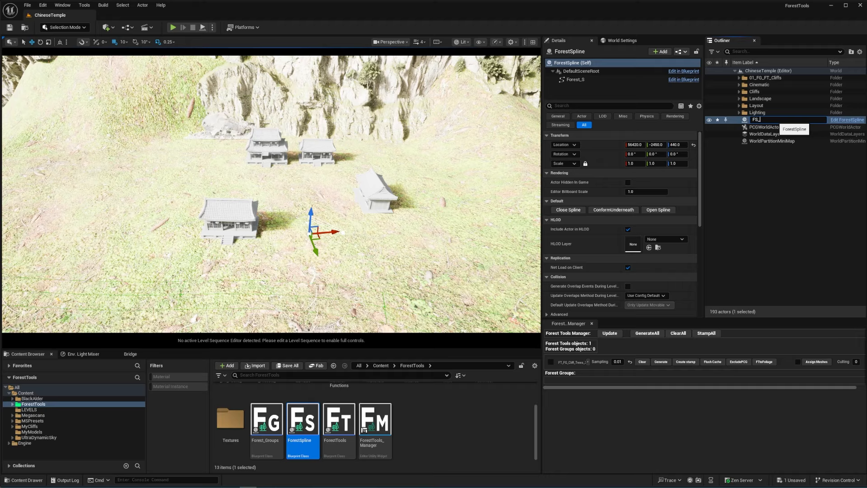
text(OuterWalls)
key(Return)
Put FS_OuterWalls into a new Outliner folder named 02_Temple.
click(850, 52)
text(Temple)
key(Home)
text(02_)
key(Return)
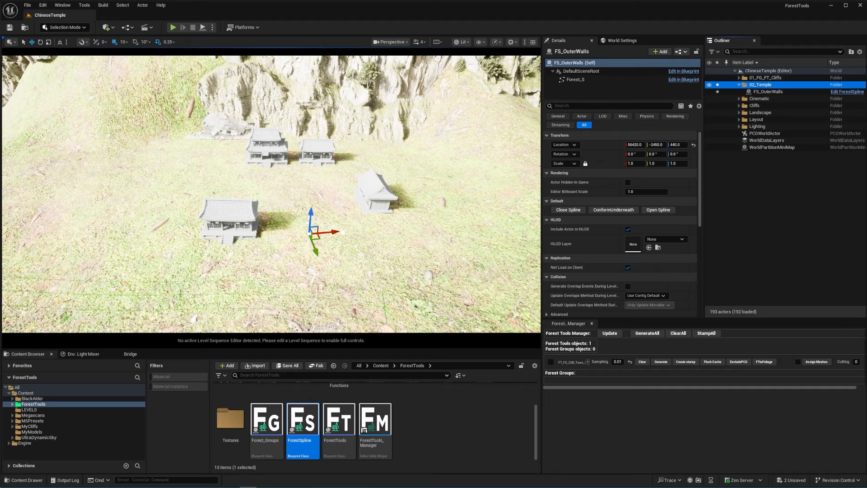
Move FS_OuterWalls across the grass in front of the temple buildings to about X 54690, Y -460.
click(768, 91)
drag(317, 237, 267, 299)
right_drag(266, 253, 298, 266)
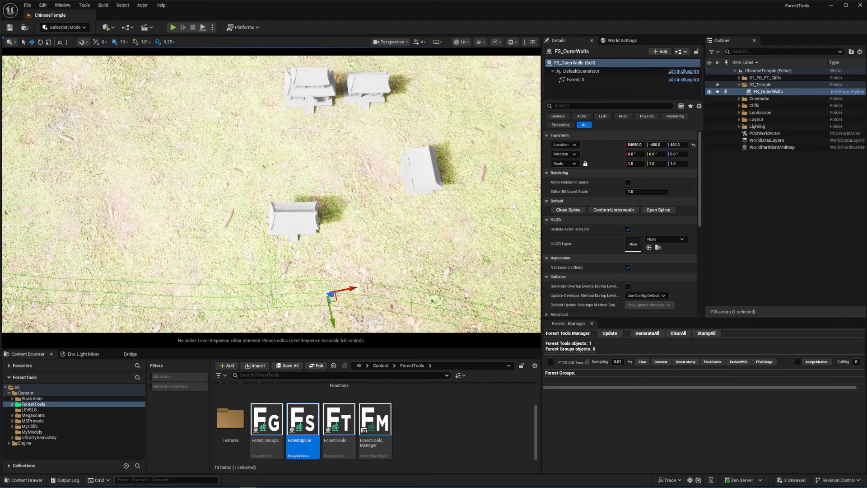
Turn off the viewport's Game Settings exposure.
click(461, 42)
click(391, 42)
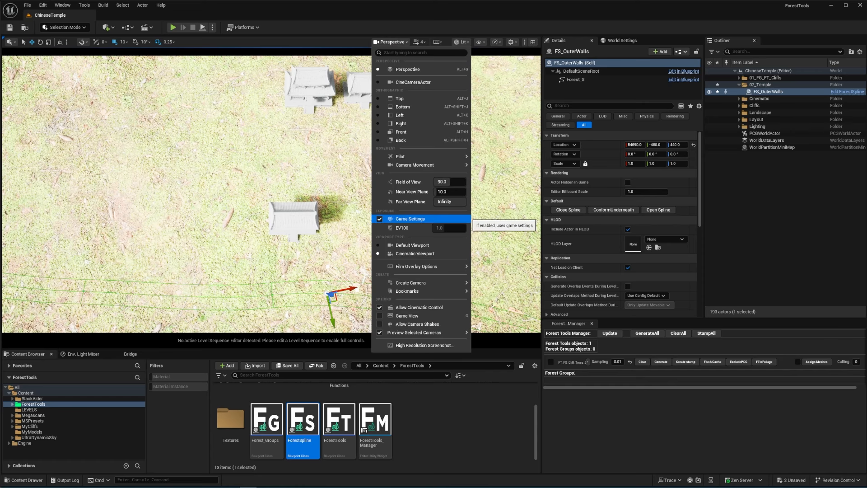
click(407, 219)
right_drag(334, 271, 336, 269)
Shape the FS_OuterWalls spline into a four-cornered outline around the temple buildings and close it.
click(328, 294)
drag(328, 306, 216, 236)
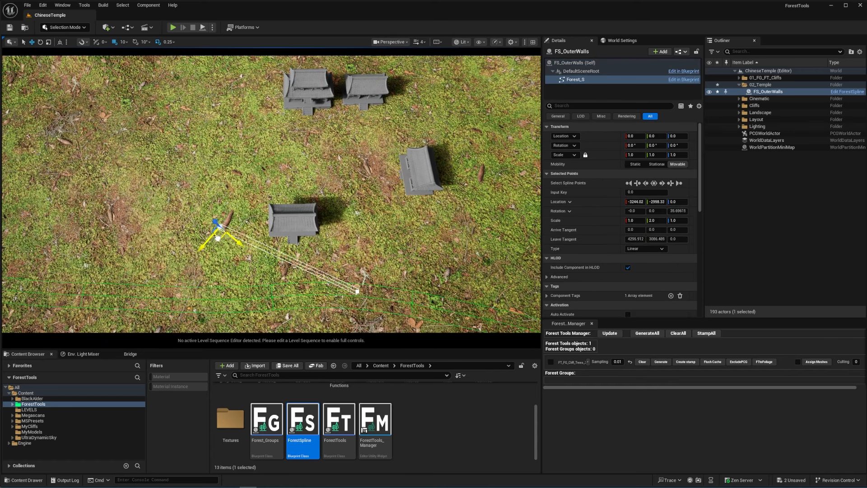
click(357, 291)
drag(359, 304, 237, 80)
click(216, 223)
click(471, 224)
click(574, 63)
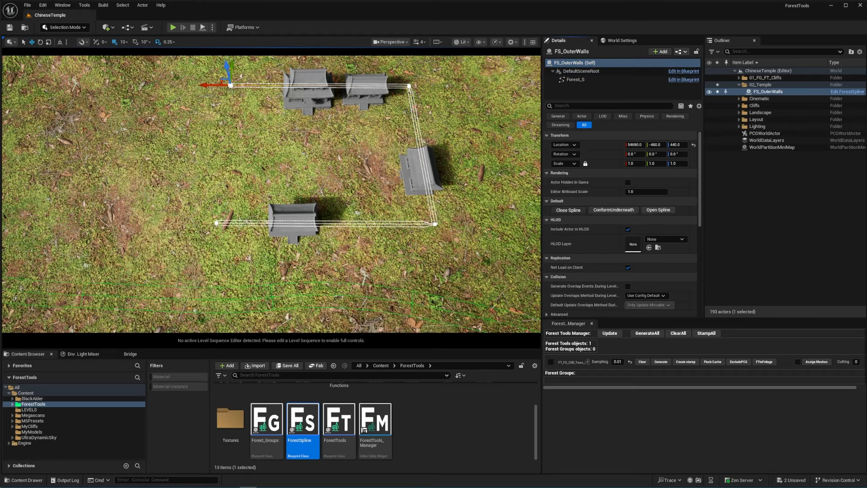
click(568, 210)
right_drag(362, 217, 217, 194)
Import the Outer.fbx wall models into the MyModels folder with the default assets pipeline.
click(33, 414)
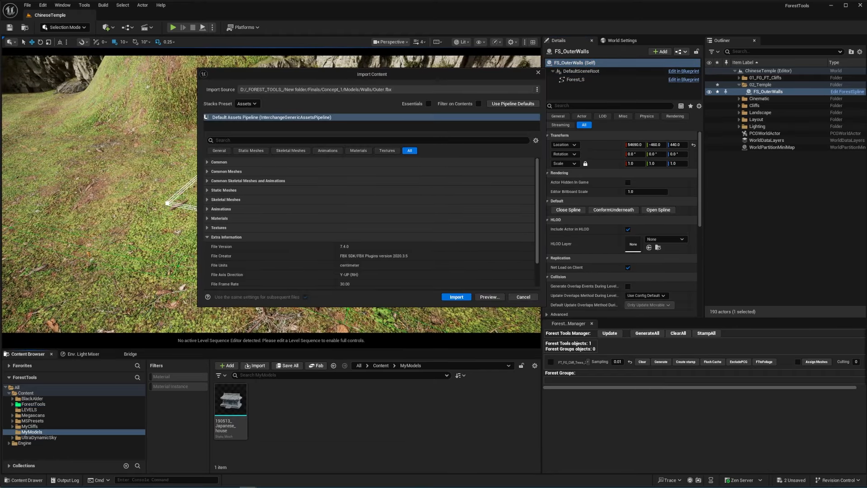
scroll(370, 222, down, 5)
click(456, 296)
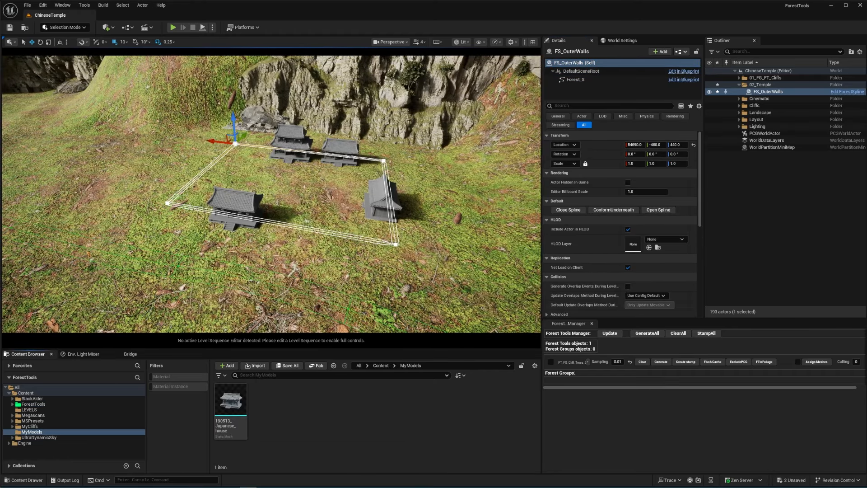
scroll(375, 420, down, 2)
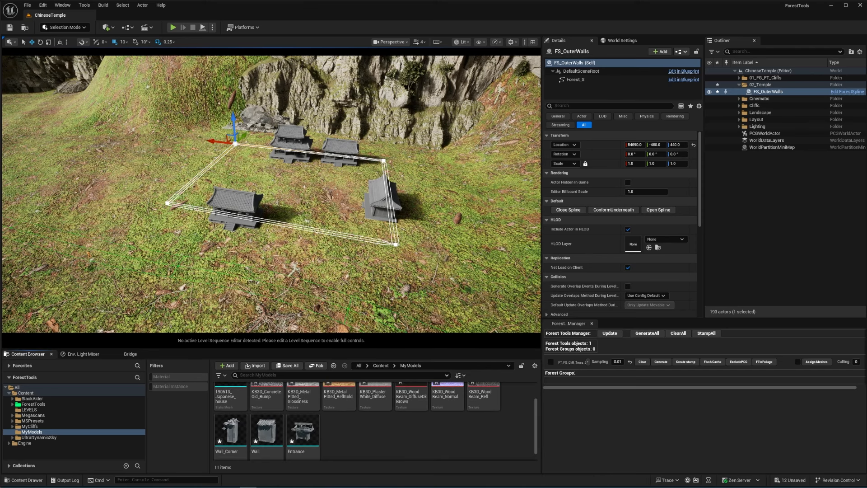
Create a Walls folder inside MyModels and move the imported wall meshes and textures into it.
right_click(418, 438)
click(440, 156)
text(Walls)
key(Return)
click(302, 407)
shift+click(339, 452)
drag(339, 420, 233, 401)
click(252, 416)
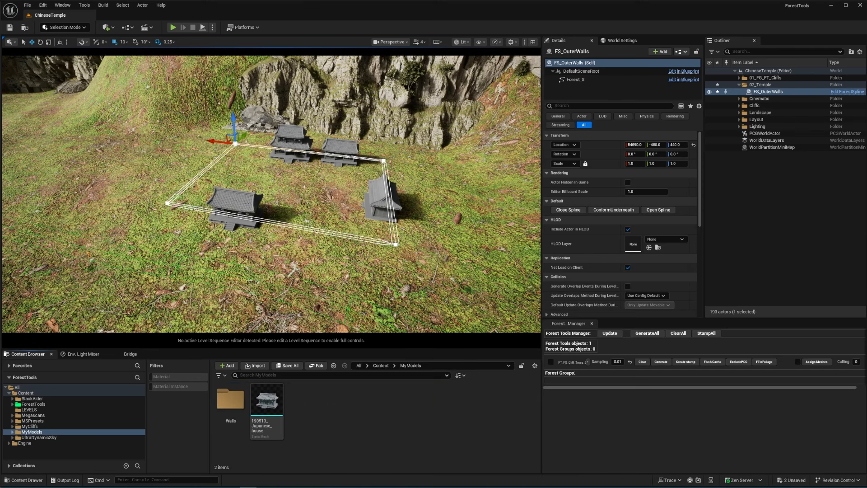
Open the Entrance, Wall and Wall_Corner meshes from the Walls folder in the static mesh editor.
double_click(230, 399)
scroll(230, 406, down, 1)
click(231, 402)
ctrl+click(230, 447)
ctrl+click(267, 447)
key(Return)
click(349, 60)
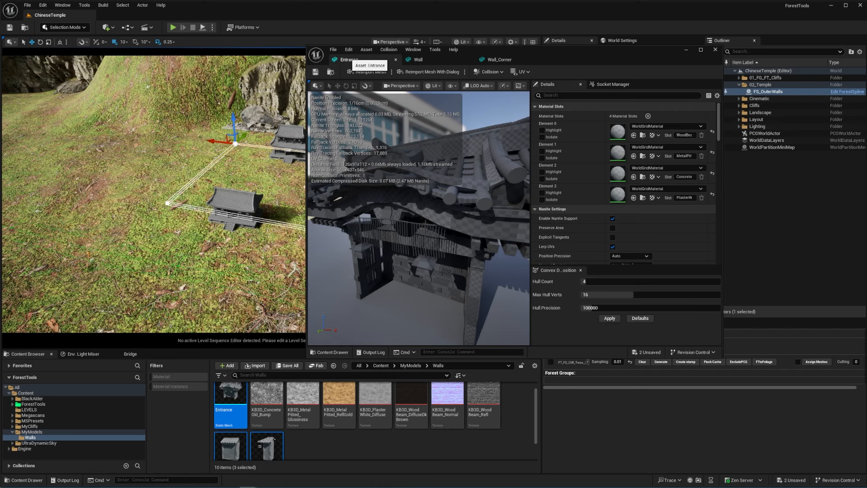
Delete the imported KB3D textures from the Walls folder, keeping only the three meshes.
click(266, 397)
shift+click(483, 397)
key(Delete)
click(740, 356)
Enable Preserve Area in the Nanite settings of the Entrance, Wall and Wall_Corner meshes and apply the changes.
scroll(623, 180, down, 4)
click(612, 183)
scroll(623, 203, down, 5)
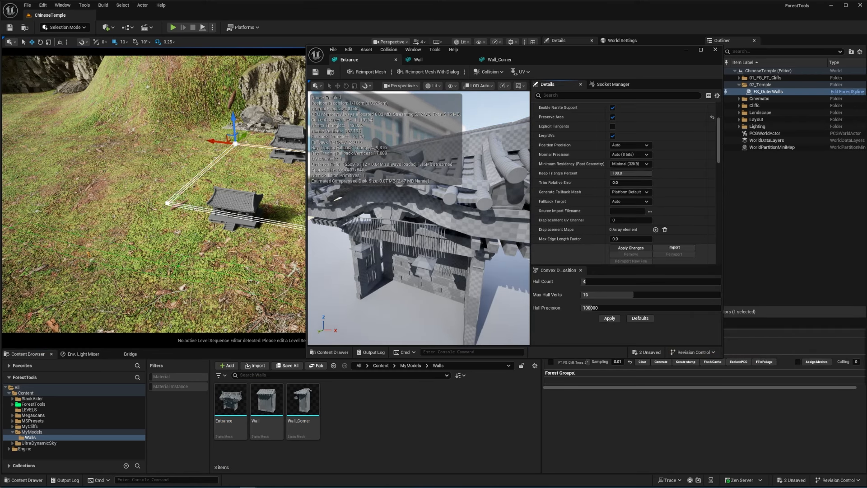
click(633, 247)
click(445, 60)
click(613, 207)
scroll(623, 190, down, 3)
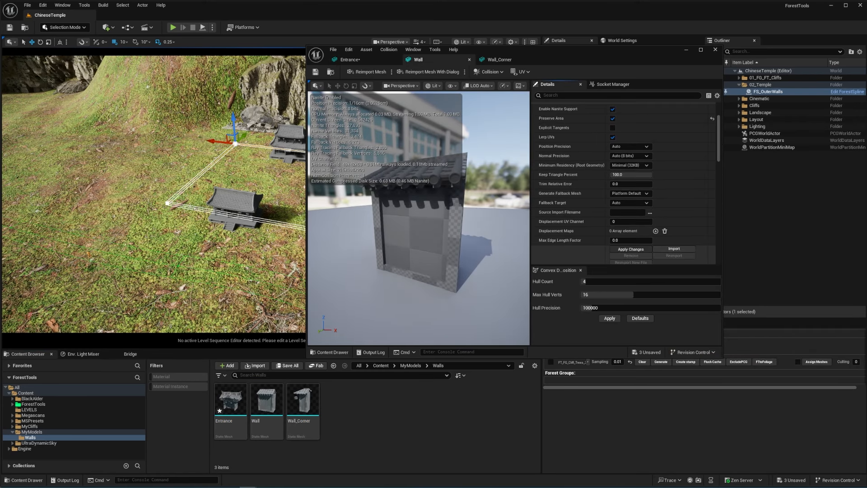
click(499, 59)
scroll(623, 190, down, 3)
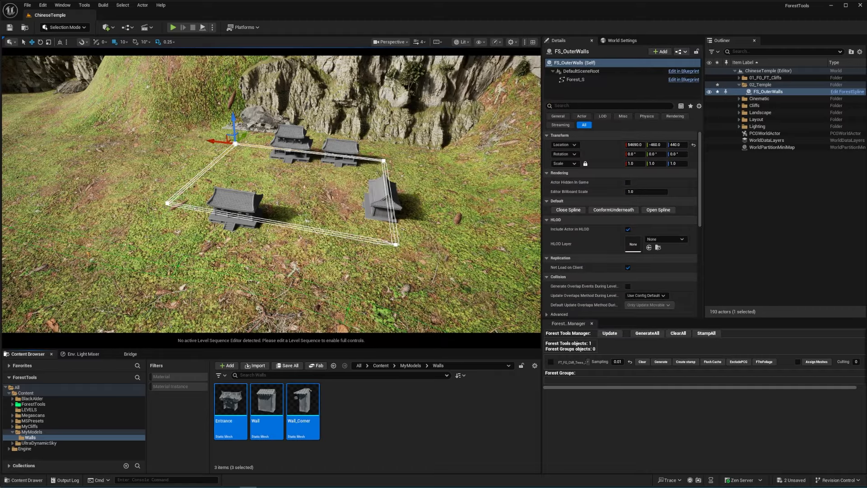
drag(266, 400, 319, 265)
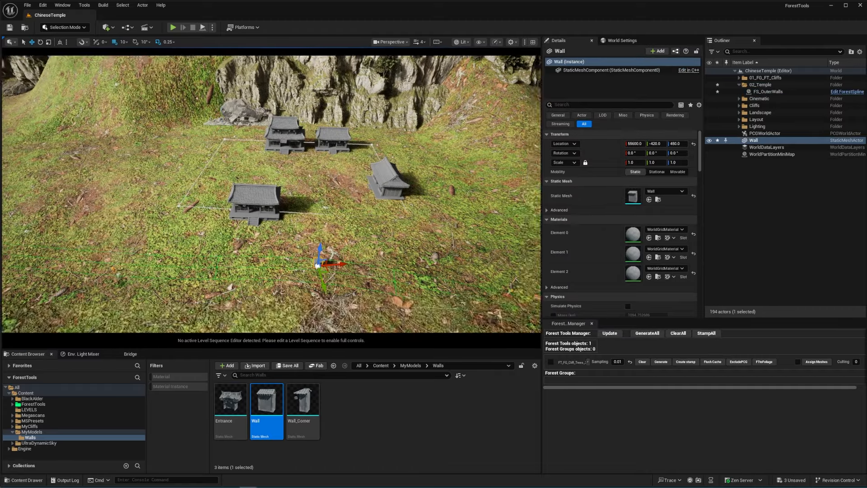
scroll(271, 194, down, 5)
right_drag(319, 265, 334, 226)
key(Delete)
Place a ForestTools actor on the grass in front of the temple buildings.
click(33, 404)
scroll(411, 410, down, 2)
drag(339, 427, 324, 185)
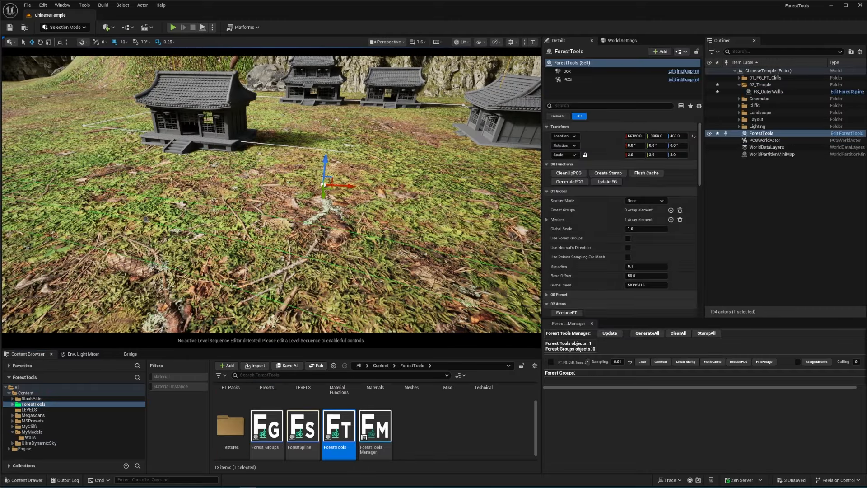
Add a Splines entry under 02 Areas of the ForestTools actor and reference FS_OuterWalls in it.
scroll(632, 221, down, 4)
click(671, 243)
click(552, 253)
click(646, 262)
scroll(677, 382, down, 2)
click(659, 382)
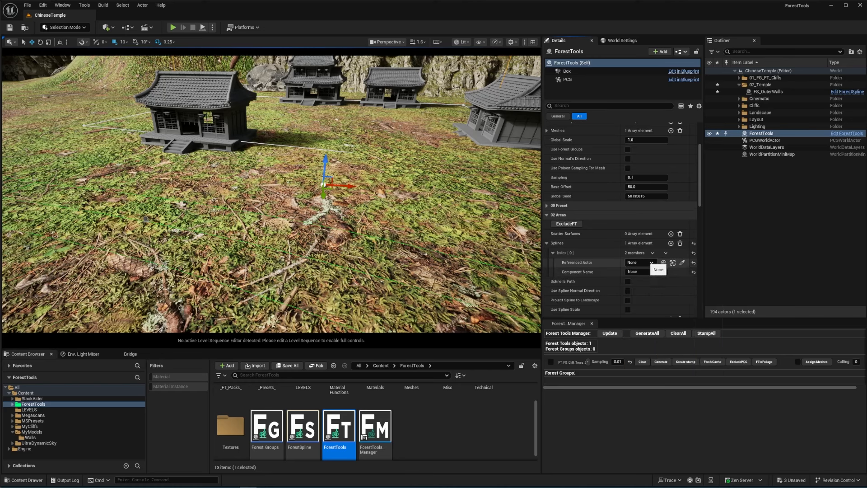
right_drag(316, 194, 325, 216)
Enable Spline Is Path on the ForestTools actor and set its Base Offset to 0.
click(627, 282)
click(646, 187)
text(0)
key(Return)
Set the minimum and maximum Z rotation to 0 in the ForestTools actor's 04 Transform settings.
click(546, 206)
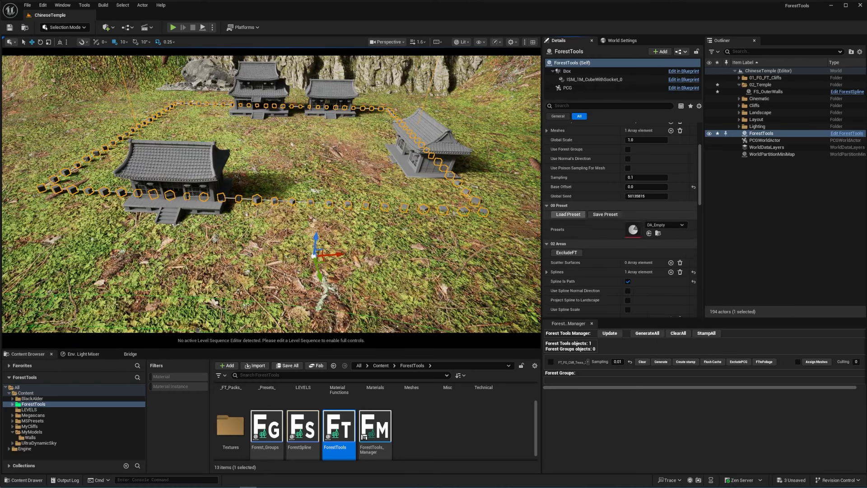
scroll(587, 205, up, 2)
click(546, 158)
click(546, 196)
click(546, 223)
click(677, 242)
text(0)
key(Return)
click(546, 261)
click(677, 280)
text(0)
Set the ForestTools actor's Transform Min scale to 1.
click(634, 252)
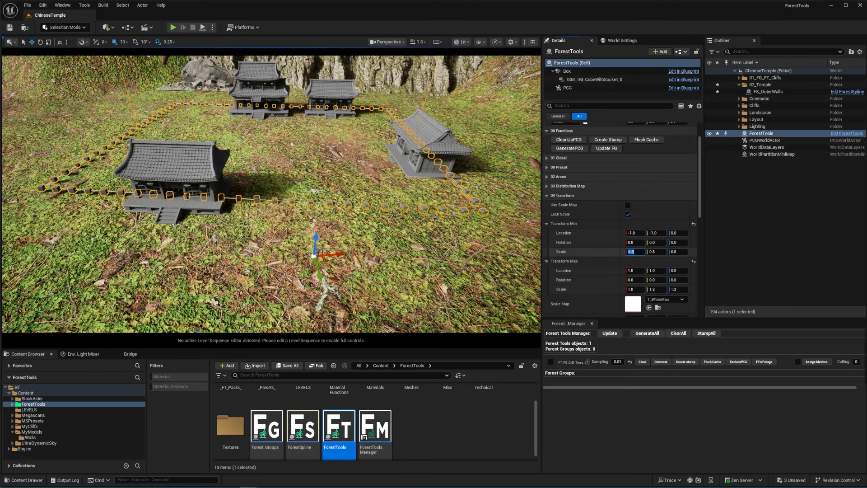
text(1)
click(656, 271)
click(546, 195)
scroll(587, 216, up, 2)
Assign the Wall mesh to the ForestTools actor's mesh entry and enable Use Normal's Direction.
click(546, 191)
click(546, 219)
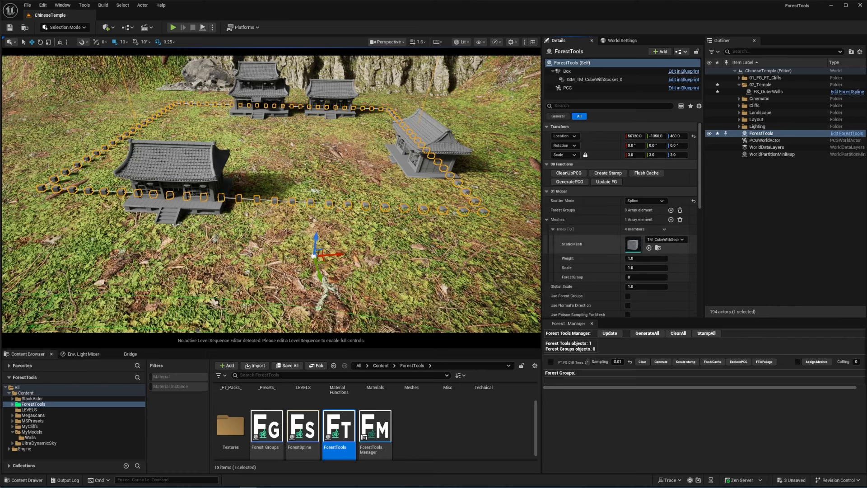
click(30, 437)
drag(266, 399, 634, 246)
mouse_move(316, 194)
right_down()
mouse_move(317, 167)
mouse_move(302, 176)
mouse_move(316, 199)
mouse_move(312, 180)
right_up()
click(546, 220)
click(628, 248)
Tune the wall spacing by trying Sampling values from 0.15 to 0.22, settling on 0.216.
click(645, 266)
text(0.15)
key(Return)
text(0.2)
key(Return)
text(0.21)
key(Return)
click(645, 266)
text(0.22)
key(Return)
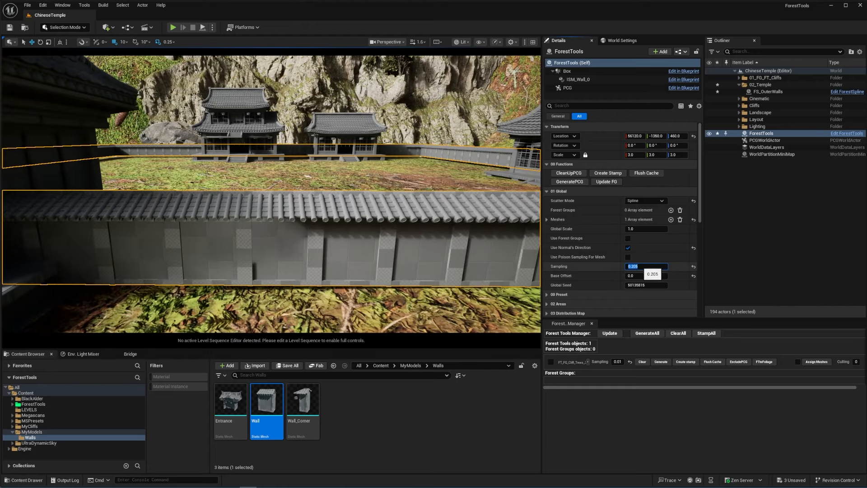
text(0.215)
key(Return)
text(0.21)
key(Return)
text(0.216)
key(Return)
right_drag(316, 194, 253, 190)
Move the Tutorial_Idle mannequin in front of the outer wall as a scale reference.
click(546, 192)
click(547, 210)
click(507, 266)
drag(521, 270, 451, 253)
mouse_move(316, 194)
right_down()
mouse_move(389, 194)
mouse_move(329, 203)
right_up()
Enlarge the Wall mesh entry's scale and retune Sampling, trying 0.1 and 0.127 and settling on 0.13.
click(761, 141)
click(547, 192)
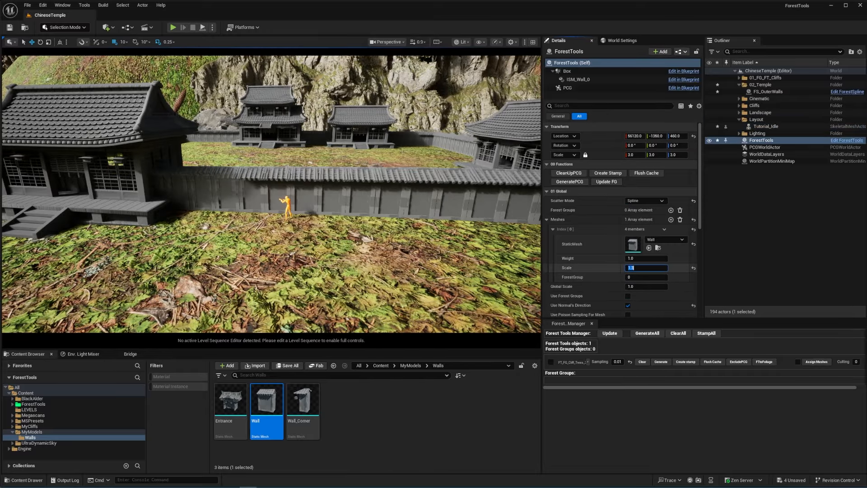
scroll(650, 277, down, 4)
click(647, 280)
text(0.1)
key(Return)
text(0.127)
key(Return)
click(646, 280)
right_drag(316, 194, 343, 212)
click(643, 280)
text(0.13)
key(Return)
scroll(271, 194, up, 3)
Open the FS_OuterWalls spline, delete its surplus points and shorten it to one front wall ending at the front house.
click(657, 210)
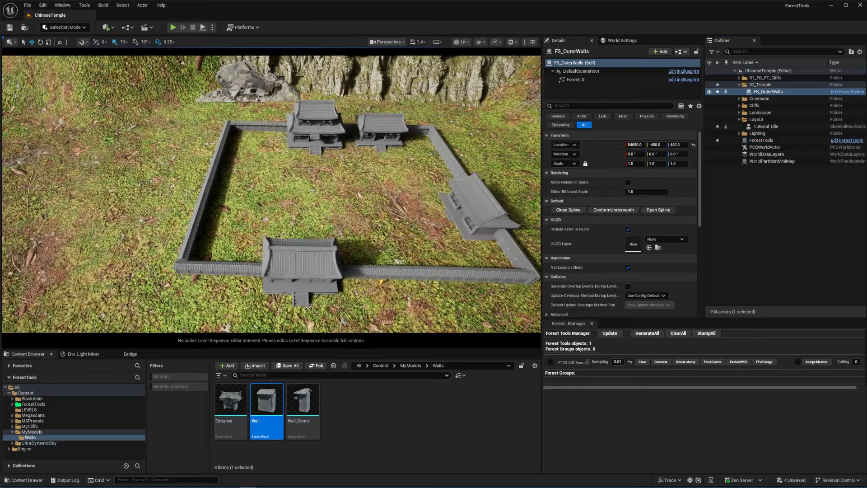
click(248, 153)
key(Delete)
key(Delete)
click(469, 267)
drag(479, 268, 253, 260)
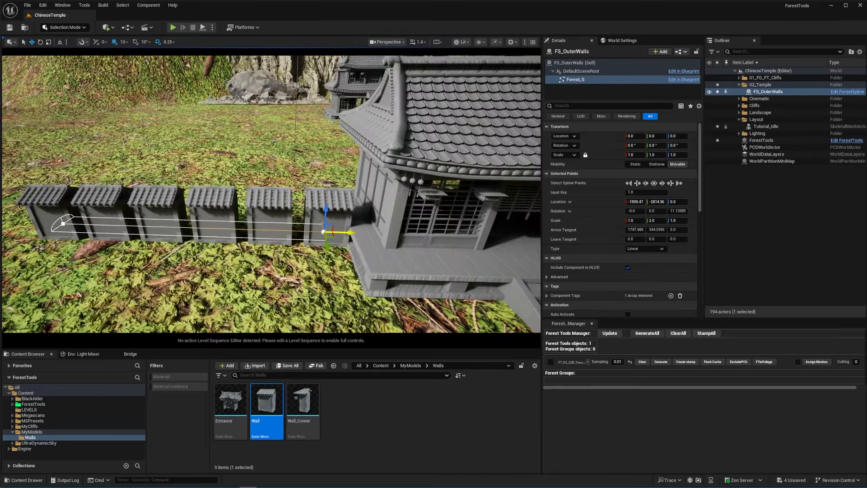
right_drag(271, 194, 217, 190)
Rename the FS_OuterWalls spline actor as FS_OuterWalls_01.
key(F2)
text(_01)
key(Return)
Adjust the ForestTools actor's Sampling to close the gaps in the front wall, trying 0.19 and 0.2.
click(761, 140)
mouse_move(271, 194)
right_down()
mouse_move(289, 199)
mouse_move(289, 181)
mouse_move(280, 180)
right_up()
text(.19)
key(Return)
click(650, 279)
text(.2)
key(Return)
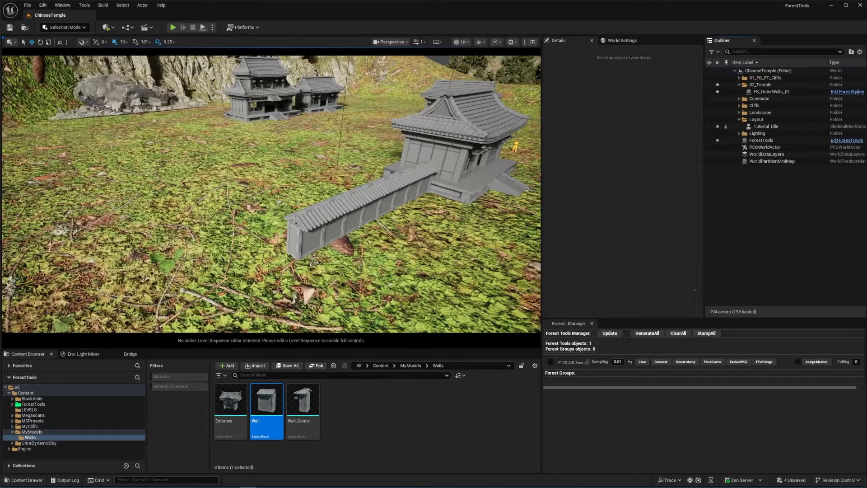
Stretch the duplicated spline FS_OuterWalls_2 from the front wall's outer corner back toward the cliffs.
click(393, 190)
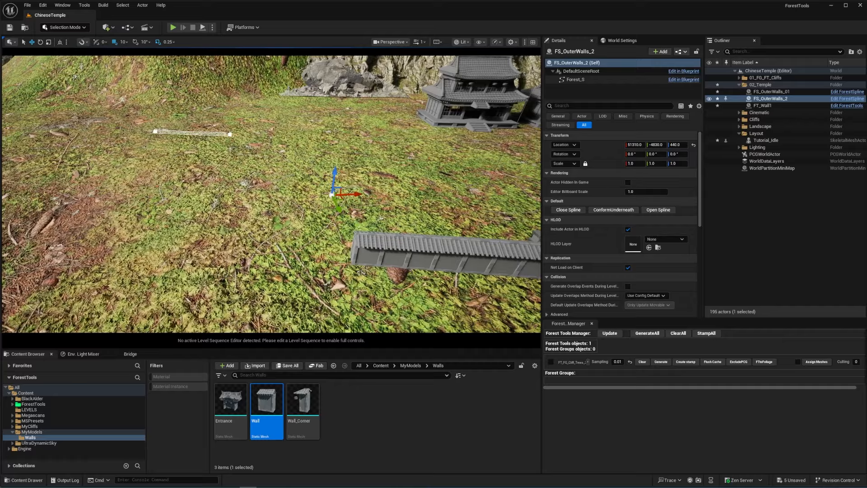
click(229, 135)
drag(230, 134, 346, 252)
drag(155, 131, 329, 101)
Duplicate FT_Wall1 as FT_Wall2 and set its referenced spline actor to FS_OuterWalls_2.
click(762, 105)
key(ctrl+d)
click(553, 248)
click(639, 257)
text(Outer)
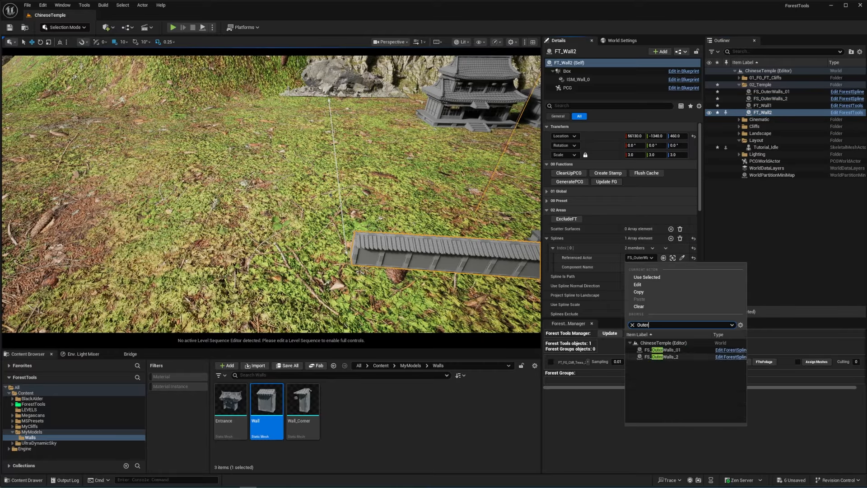
click(661, 357)
right_drag(271, 195, 289, 181)
Adjust the rear end of the FS_OuterWalls_2 spline beside the cliffs.
click(770, 98)
click(396, 246)
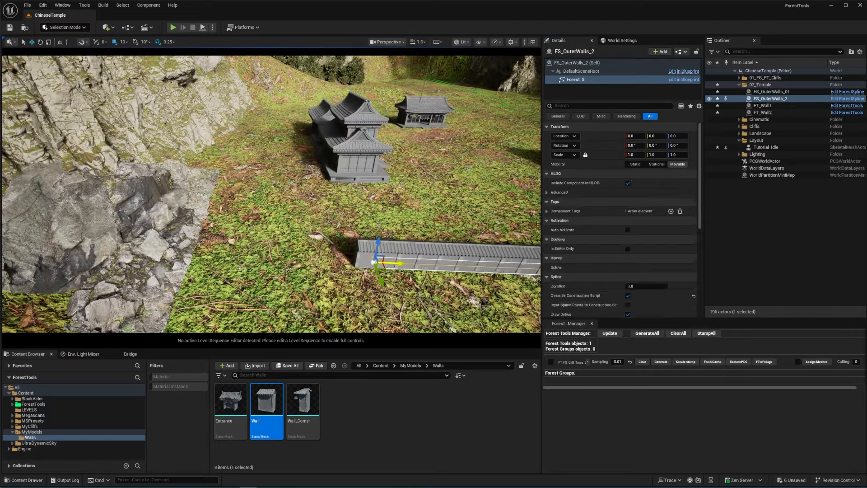
click(175, 283)
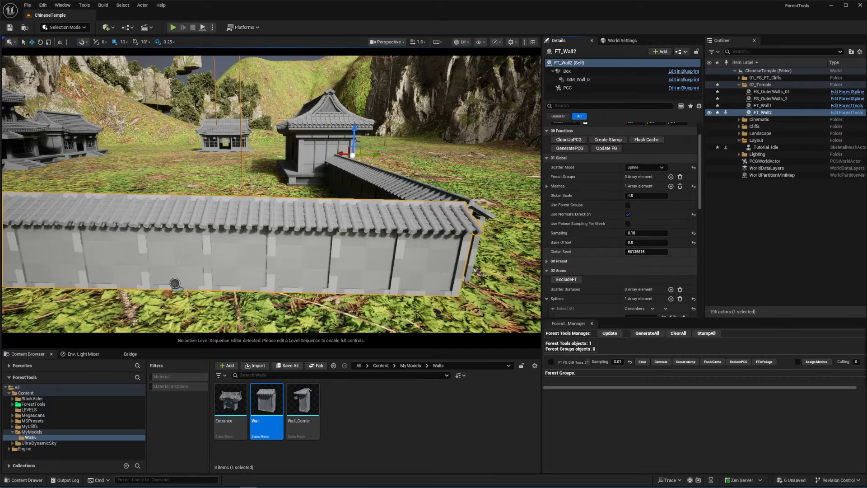
Place a Wall_Corner mesh scaled to 1.3 where the two walls meet and fit the FS_OuterWalls_2 spline end to it.
drag(303, 400, 379, 241)
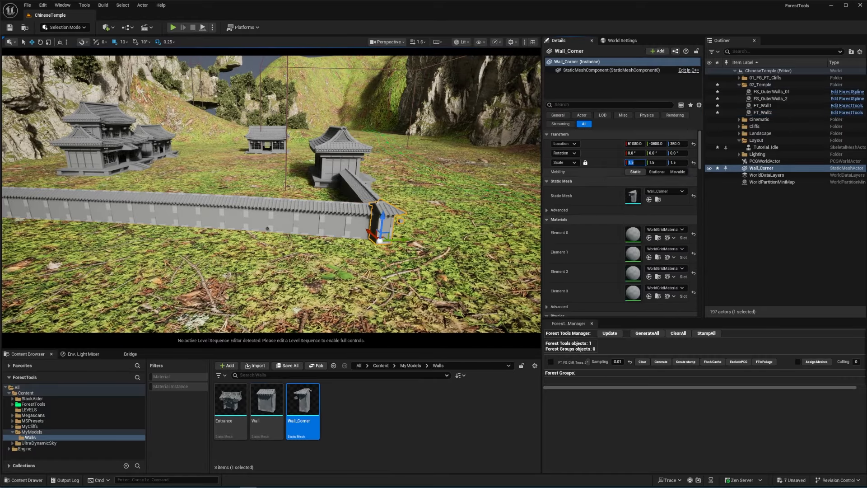
click(770, 98)
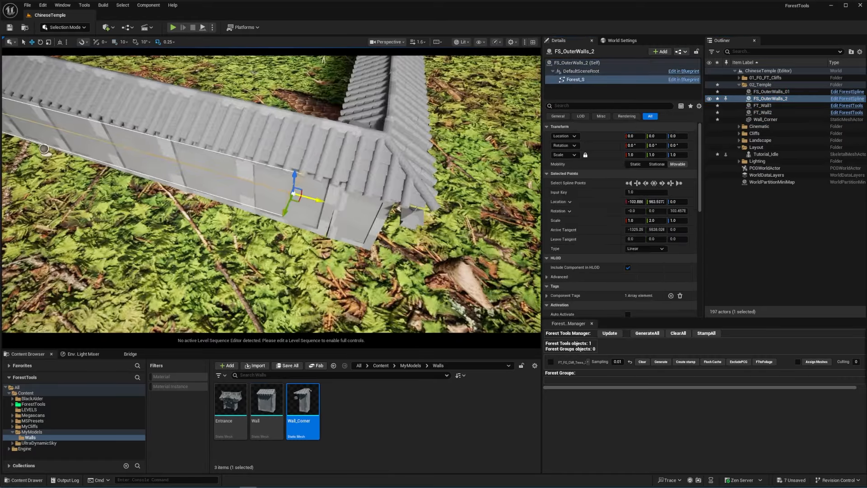
click(765, 119)
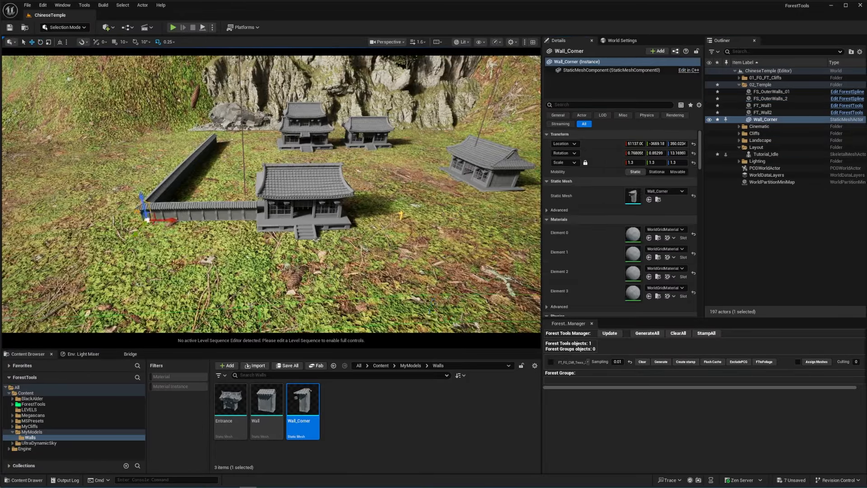
Extend the front wall's FS_OuterWalls_01 spline and move the Entrance mesh into place along that wall.
click(771, 91)
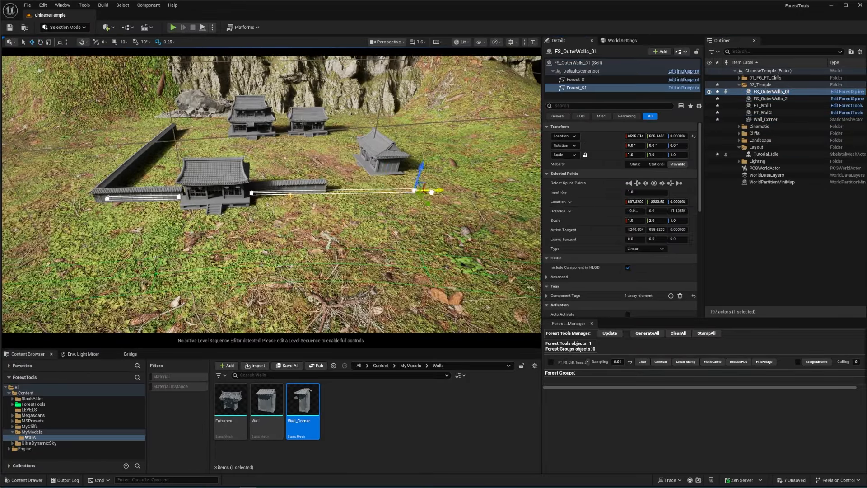
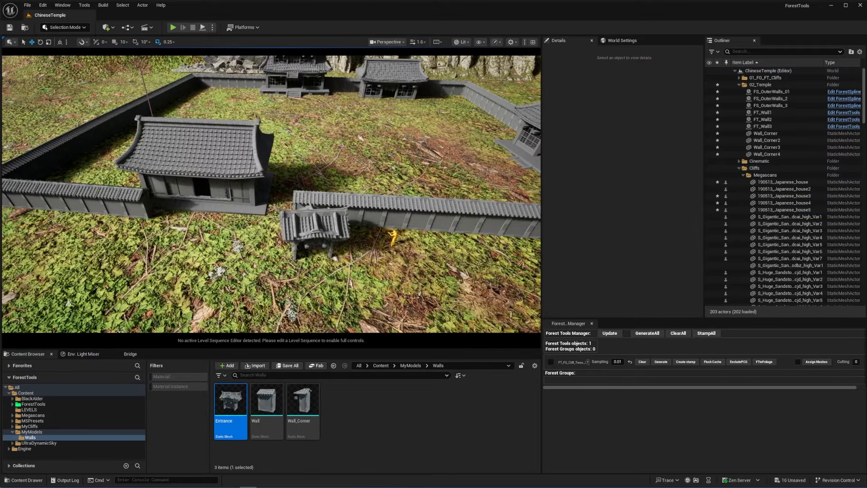
drag(316, 253, 270, 243)
key(e)
drag(270, 265, 271, 265)
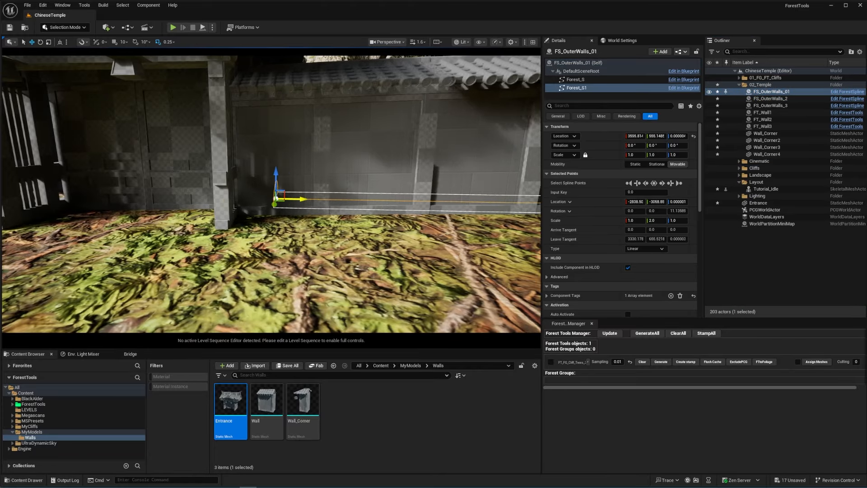
Fit the FS_OuterWalls_01 spline end points to both sides of the Entrance mesh.
drag(319, 199, 317, 199)
right_drag(318, 199, 217, 197)
click(184, 194)
drag(200, 196, 467, 195)
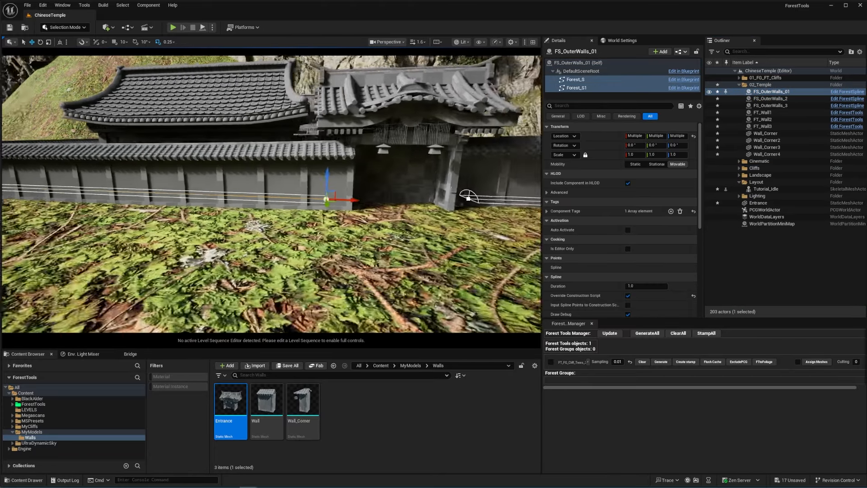
right_drag(467, 196, 451, 199)
right_drag(379, 219, 273, 215)
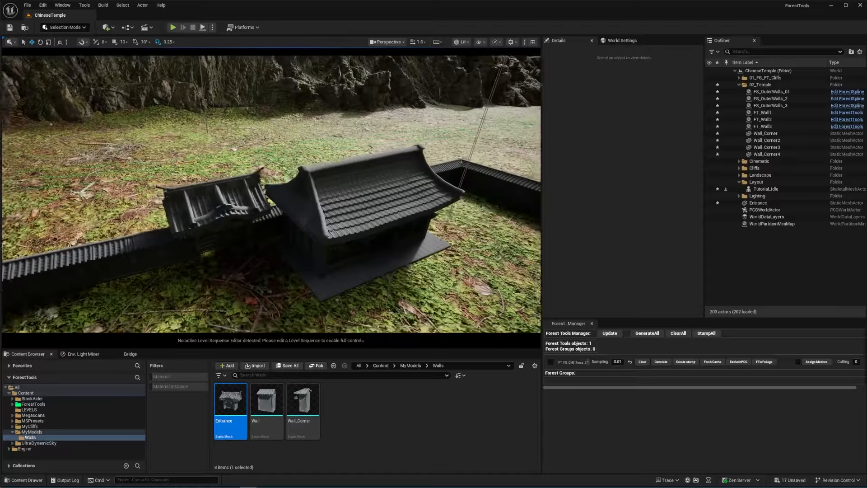
Open the ChineseTemple_SEQ_01 sequence, check the walled temple through its cine camera, and return to the free perspective view.
click(367, 221)
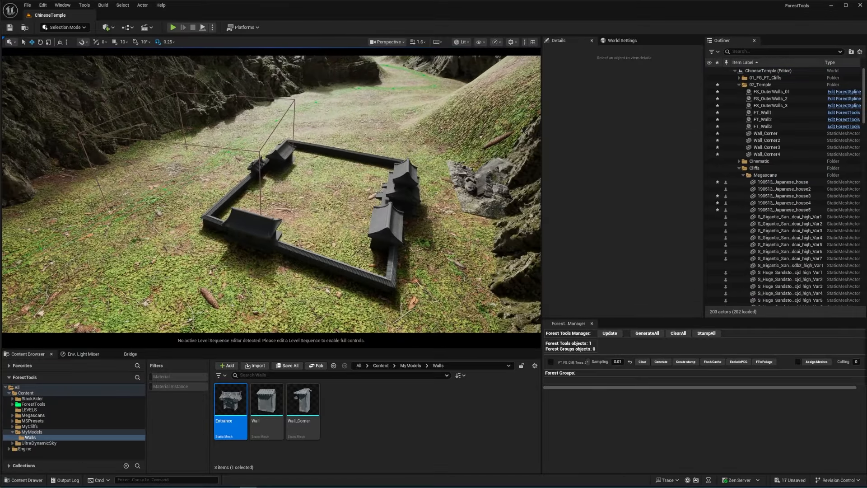
click(144, 27)
click(180, 40)
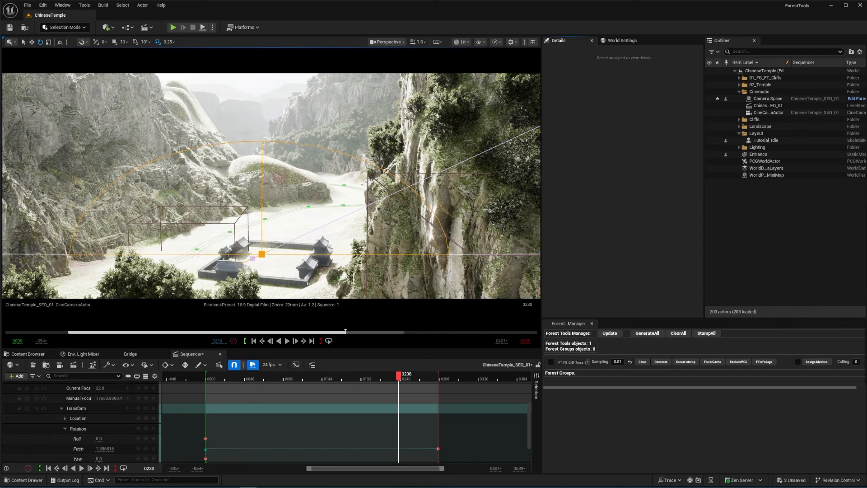
click(387, 41)
click(407, 218)
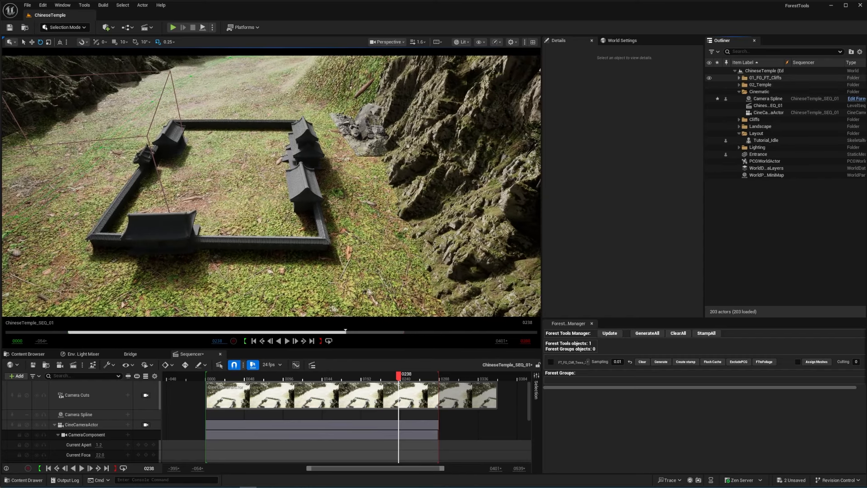
Shorten both side walls by pulling in the cliff-side end points of the FS_OuterWalls_2 spline.
click(767, 99)
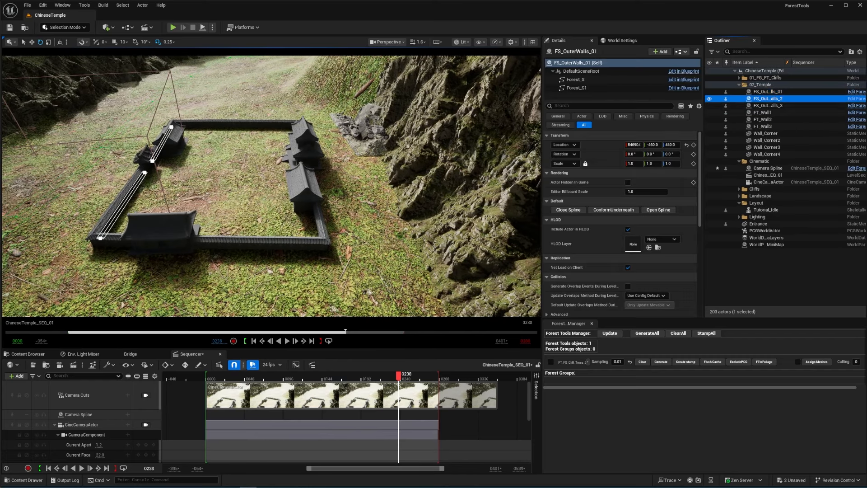
click(316, 247)
click(292, 126)
click(316, 247)
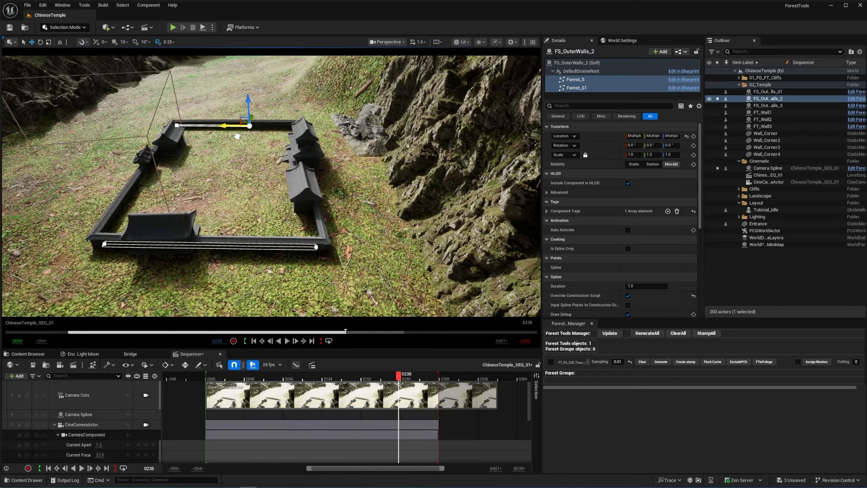
click(316, 247)
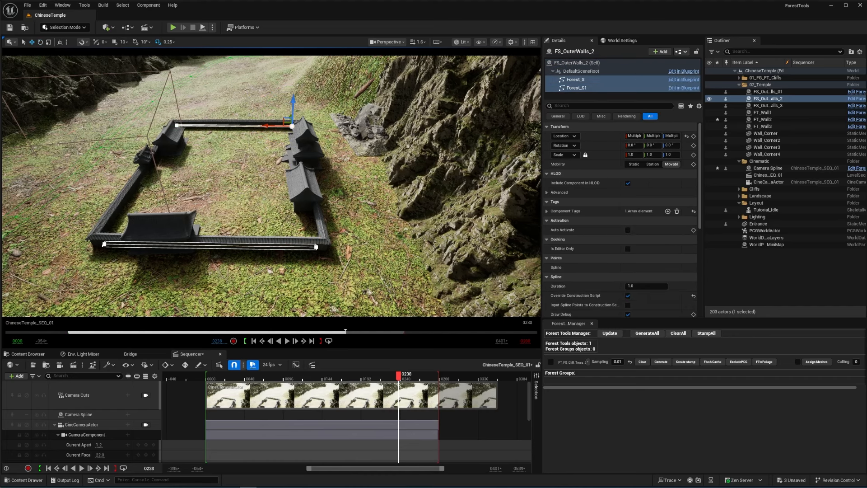
click(316, 247)
key(w)
mouse_move(316, 247)
right_down()
mouse_move(303, 242)
mouse_move(306, 249)
right_up()
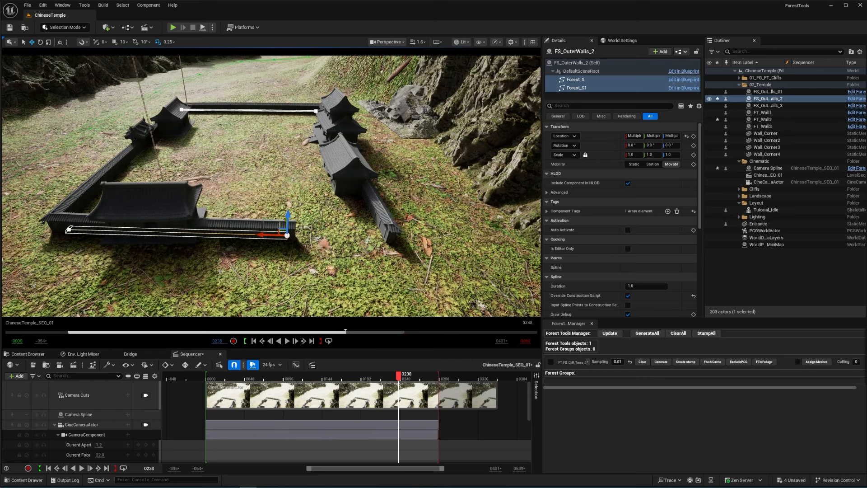
Move the rear wall spline FS_OuterWalls_3 together with Wall_Corner3 and Wall_Corner4 inward to the shortened side walls.
key(Escape)
click(767, 106)
ctrl+click(766, 141)
ctrl+click(766, 147)
ctrl+click(766, 140)
ctrl+click(766, 154)
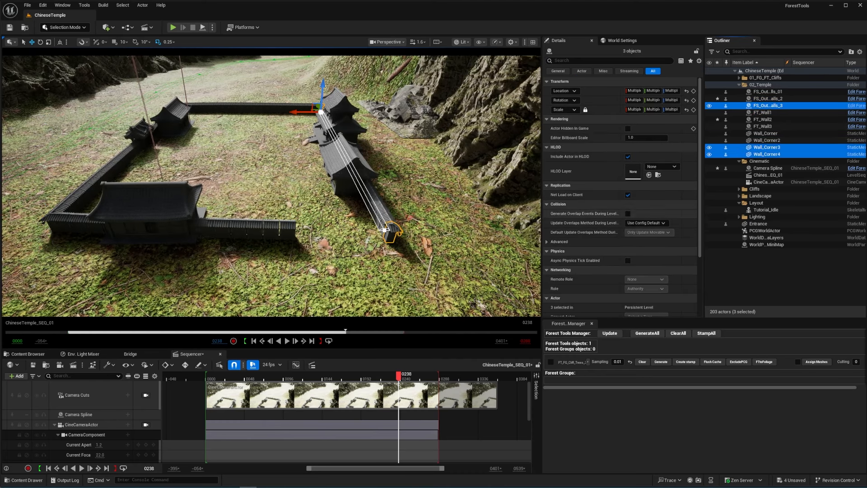
key(Escape)
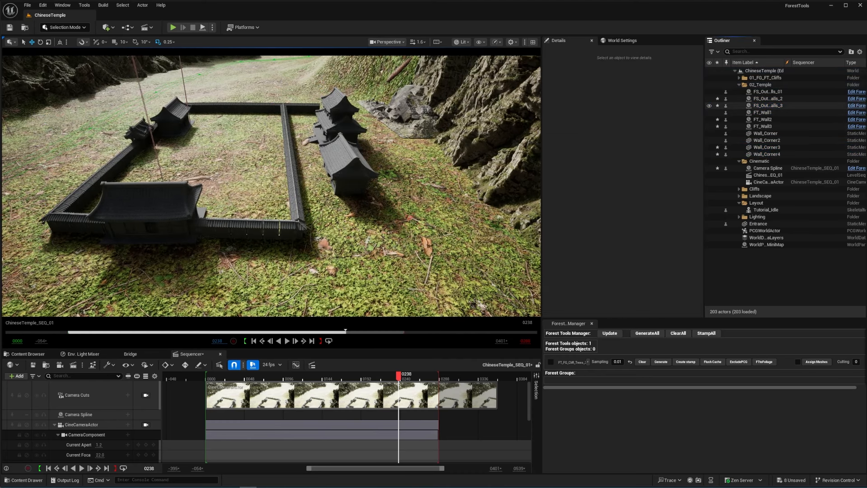
click(768, 98)
click(321, 109)
key(d)
right_drag(321, 109, 248, 146)
key(Escape)
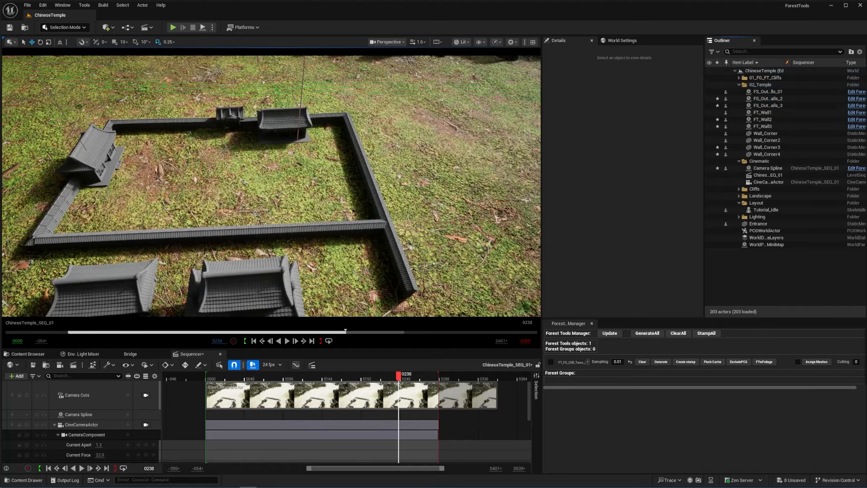
Shorten the front wall by pulling in the FS_OuterWalls_01 spline's end point beside the house.
click(767, 91)
click(339, 119)
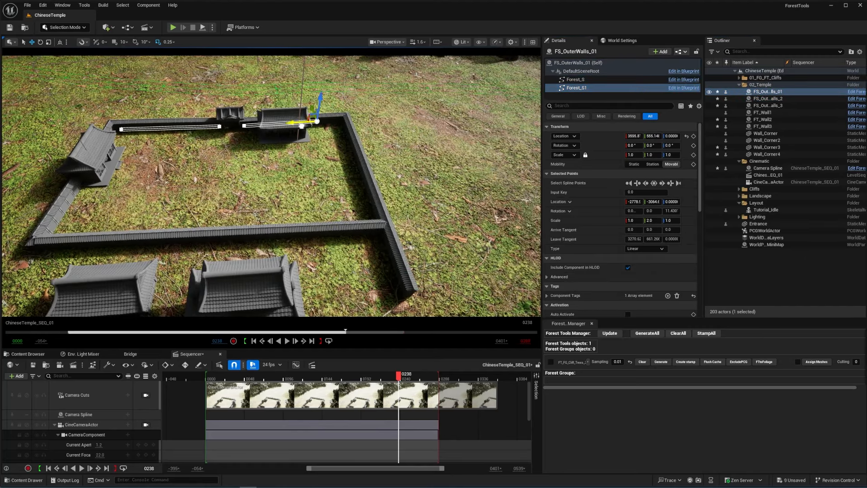
click(781, 271)
right_drag(316, 171, 275, 172)
key(w)
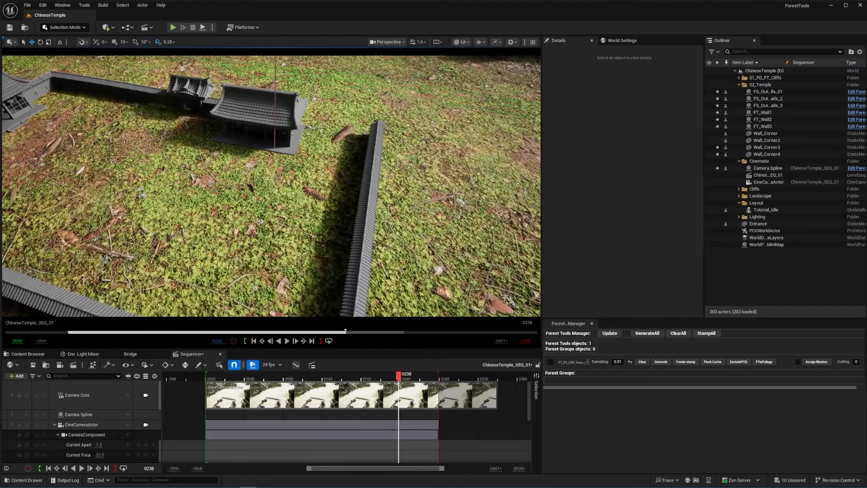
Move the front house inward off the wall line and pull in the outer end of the FS_OuterWalls_01 wall segment.
click(257, 118)
drag(255, 151, 138, 185)
click(768, 92)
click(285, 120)
key(w)
right_drag(285, 120, 262, 145)
key(d)
key(a)
drag(260, 247, 249, 246)
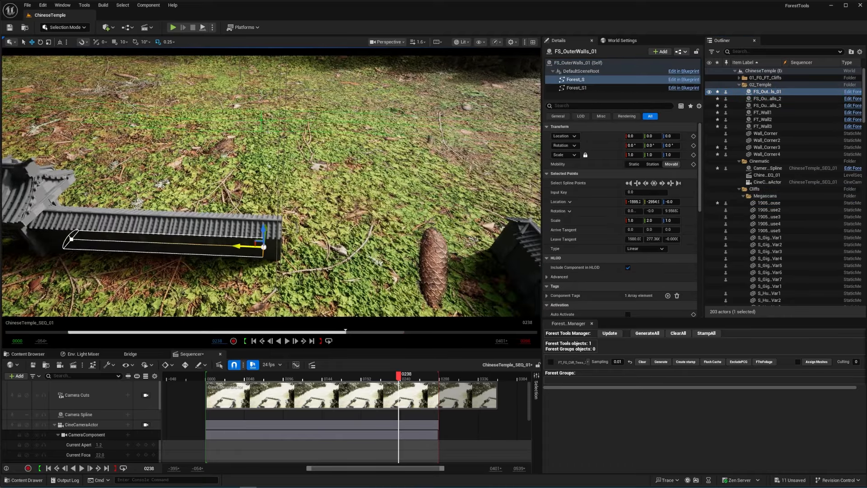
right_drag(248, 246, 253, 249)
Move the Wall_Corner mesh to the shortened front wall's end and align it flush with the wall.
click(245, 247)
drag(233, 259, 250, 274)
key(w)
right_drag(250, 273, 217, 257)
key(d)
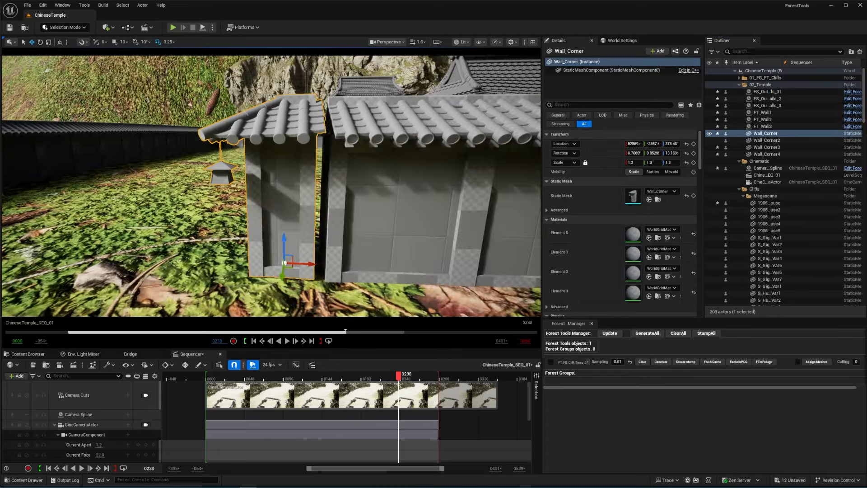
right_drag(298, 262, 334, 257)
key(a)
drag(319, 246, 314, 244)
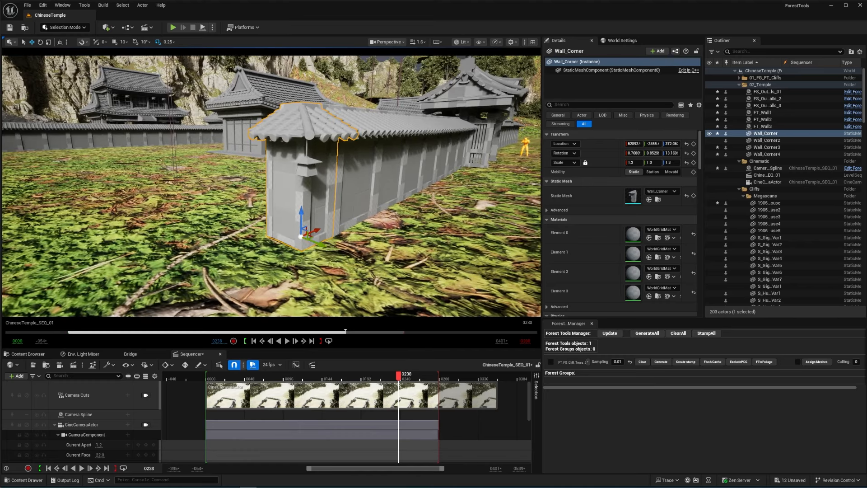
Shift the Forest_S side wall segment of FS_OuterWalls_2 inward to meet the repositioned Wall_Corner.
key(Escape)
right_drag(314, 244, 289, 253)
key(s)
click(767, 105)
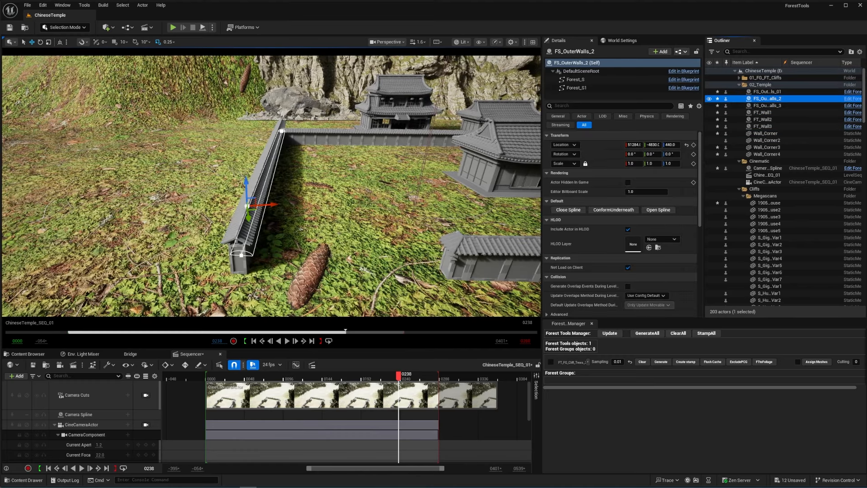
click(576, 88)
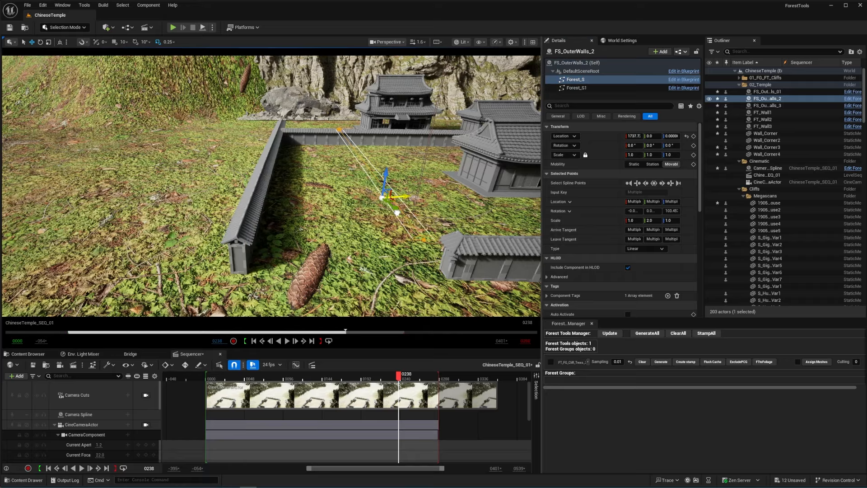
drag(397, 212, 398, 212)
key(a)
right_drag(398, 211, 469, 208)
key(w)
drag(208, 193, 234, 195)
key(d)
right_drag(234, 195, 195, 201)
Adjust the FS_OuterWalls_3 rear wall's end point and the adjoining wall where they meet at the corner.
right_drag(196, 155, 286, 212)
key(s)
click(247, 231)
click(209, 207)
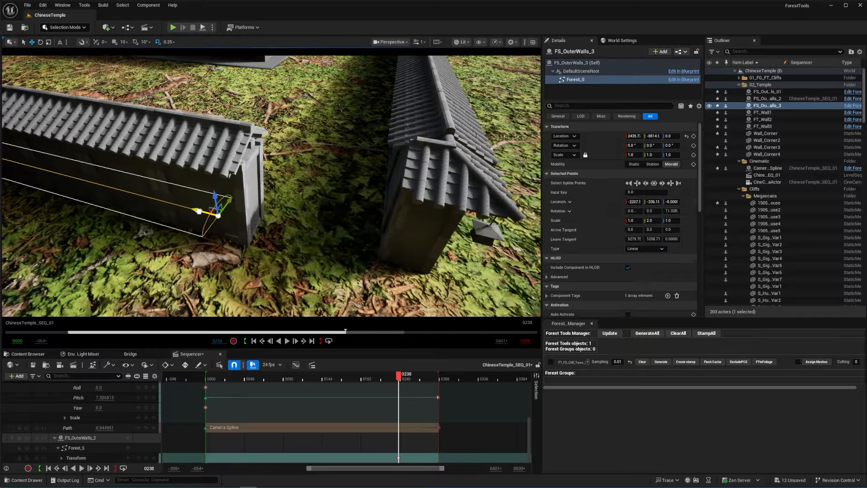
right_click(325, 234)
click(407, 233)
drag(402, 219, 409, 223)
Move the end point of the FS_OuterWalls_2 Forest_S segment to fit the wall corner.
right_drag(409, 223, 291, 226)
click(288, 227)
click(275, 265)
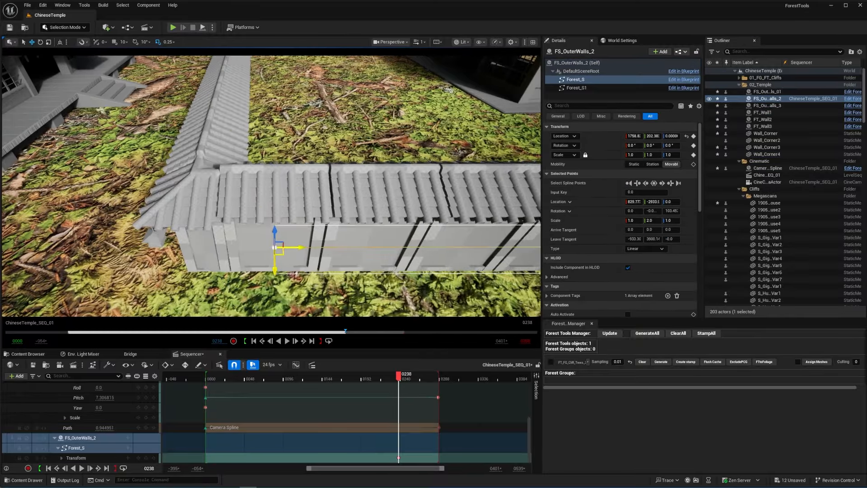
drag(301, 266, 293, 264)
Put the Entrance actor into the 02_Temple folder.
right_drag(292, 264, 354, 237)
scroll(361, 226, up, 5)
click(355, 236)
double_click(754, 168)
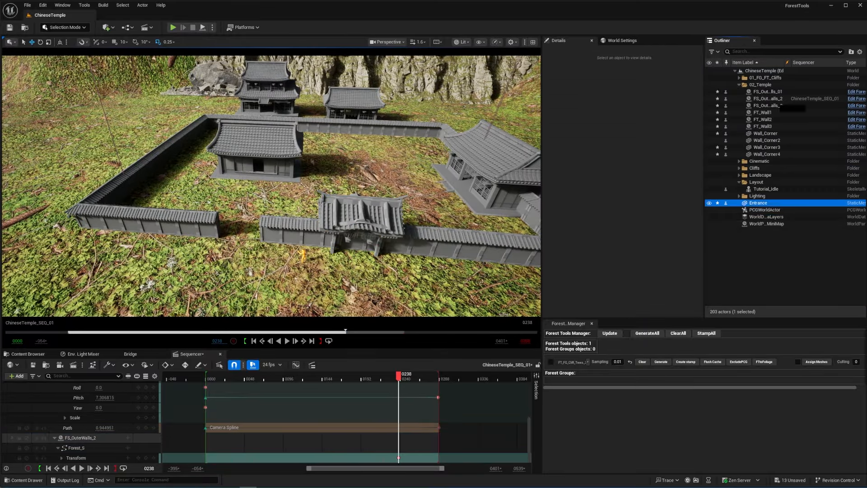
drag(761, 203, 760, 85)
Refit the FS_OuterWalls_01 spline end points beside the Entrance to close the front wall's gap.
click(389, 254)
drag(337, 243, 345, 244)
right_drag(346, 243, 253, 244)
click(205, 253)
drag(239, 253, 226, 253)
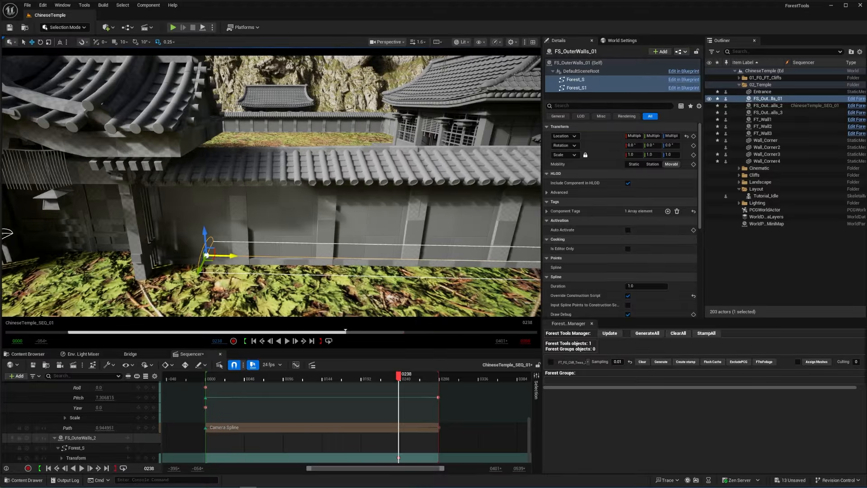
right_drag(226, 253, 244, 246)
key(Escape)
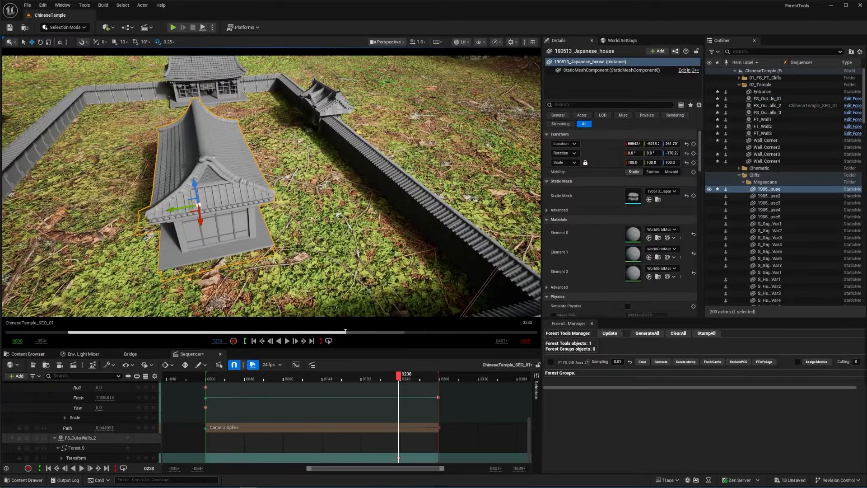
Reposition the 190513_Japanese_house building inside the front wall beside the entrance.
drag(173, 210, 171, 194)
right_drag(226, 217, 212, 196)
key(Escape)
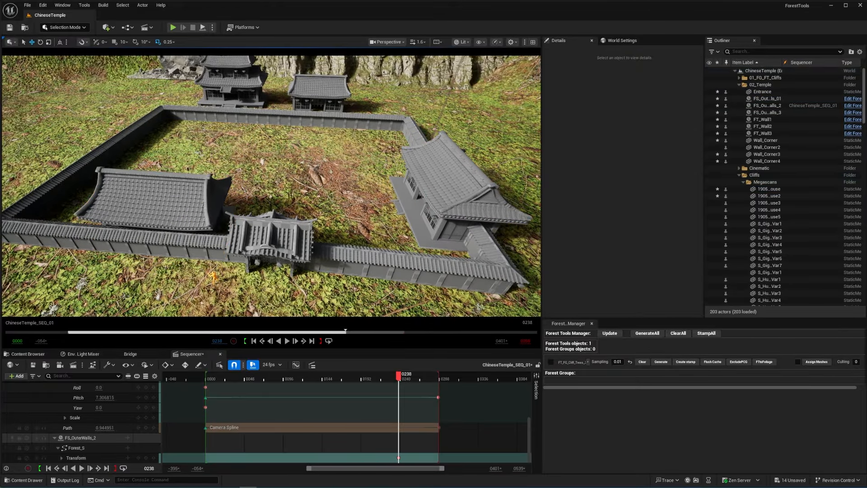
Shift the Entrance along the front wall and align the FS_OuterWalls_2 Forest_S spline points with the wall corner.
click(276, 237)
drag(282, 270, 348, 273)
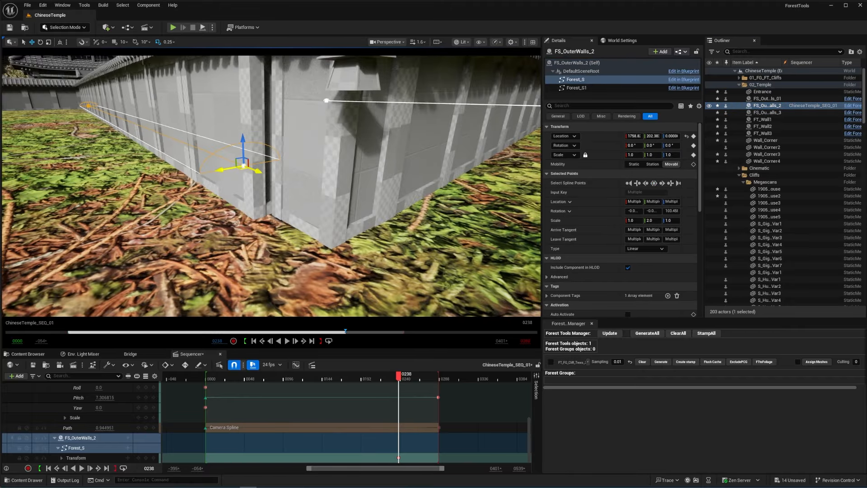
drag(244, 166, 251, 165)
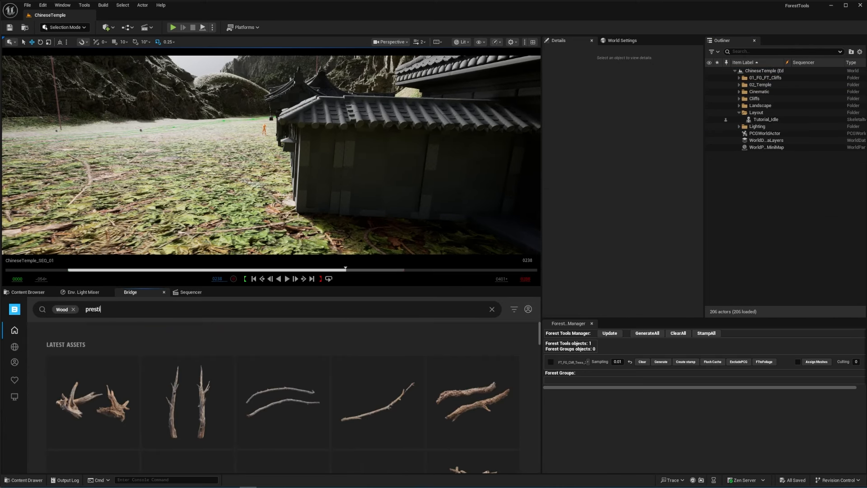
Search the Wood assets in Bridge for "prestine" and lower the albedo brightness of the MI_Plywood_vf1oairg_8K material instance.
text(ne)
key(Return)
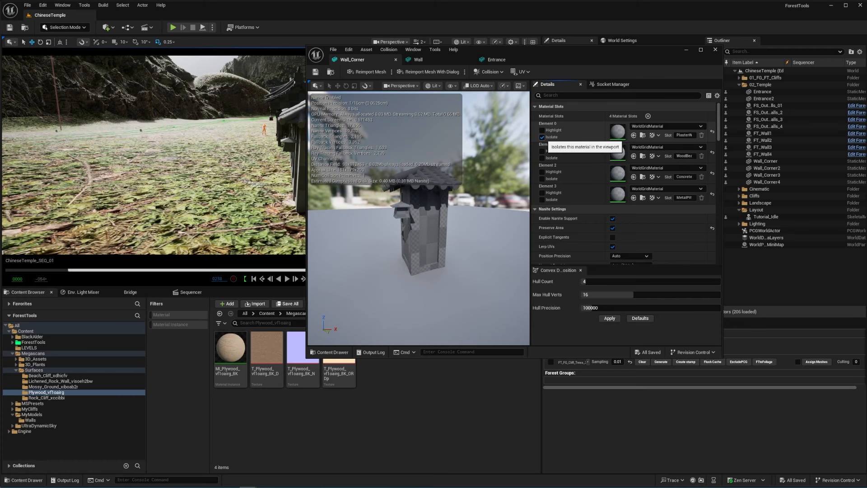
double_click(231, 348)
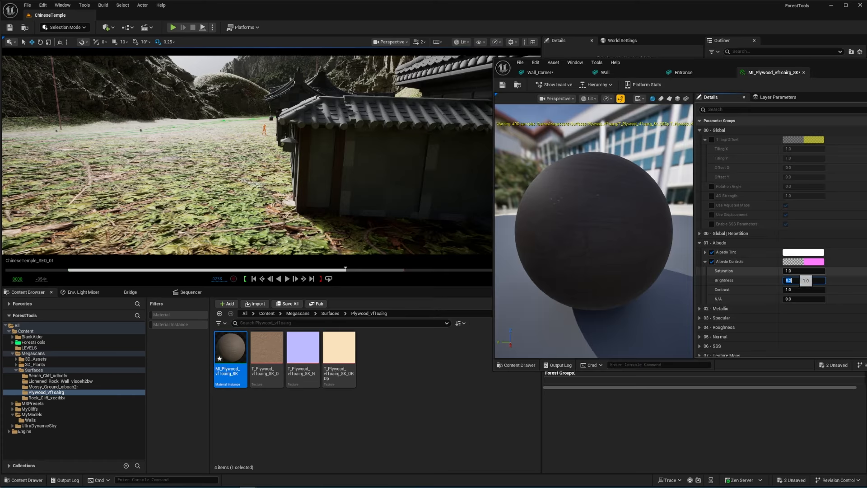
key(Tab)
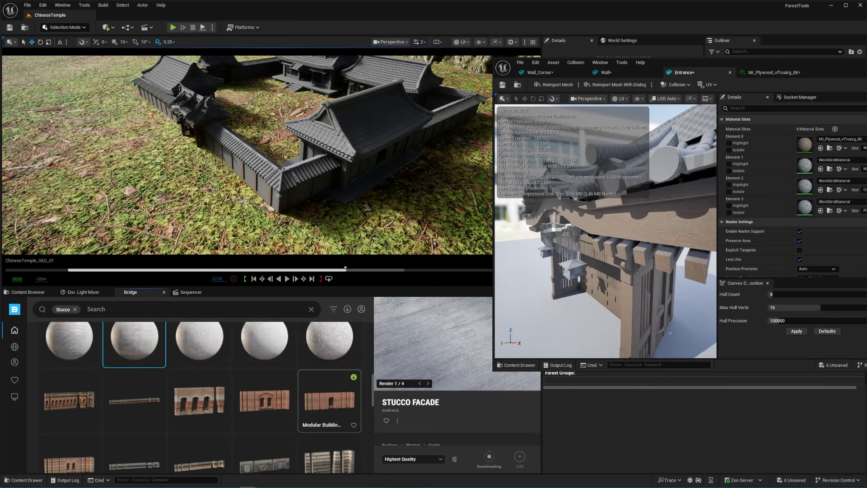
Browse the Stucco and Metal assets in Bridge for surfaces to put on the temple walls.
scroll(330, 401, up, 1)
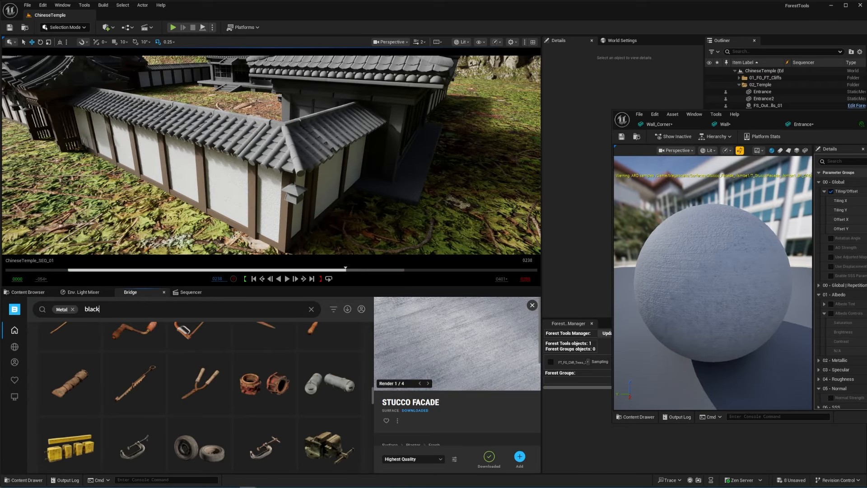
scroll(134, 394, down, 15)
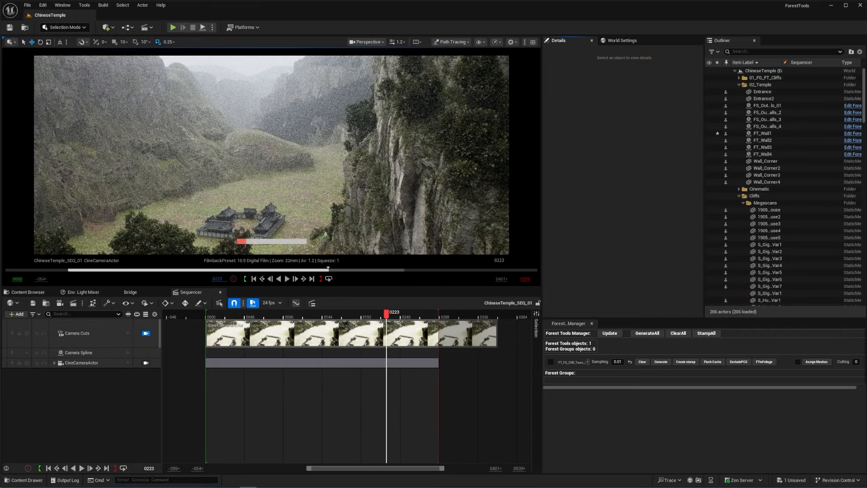
Open the Megascans 3D_Assets folder and filter its contents to show only Texture assets.
key(F11)
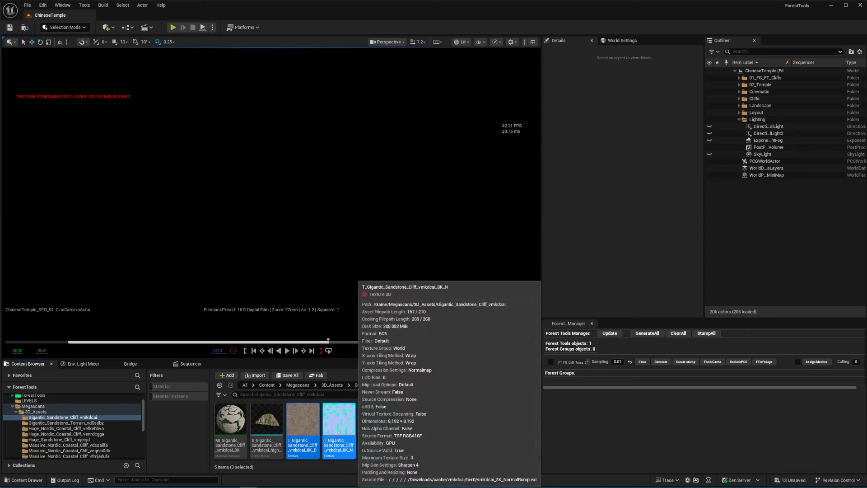
key(Return)
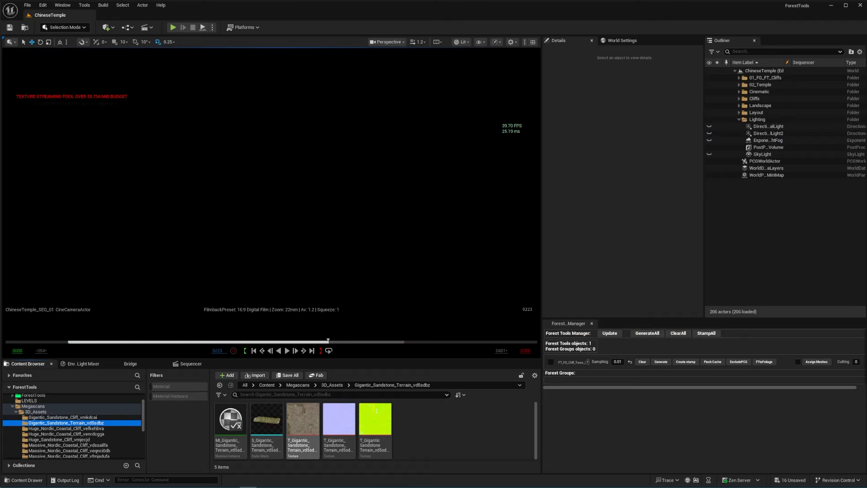
click(35, 411)
click(221, 385)
click(246, 307)
click(231, 417)
scroll(235, 420, down, 8)
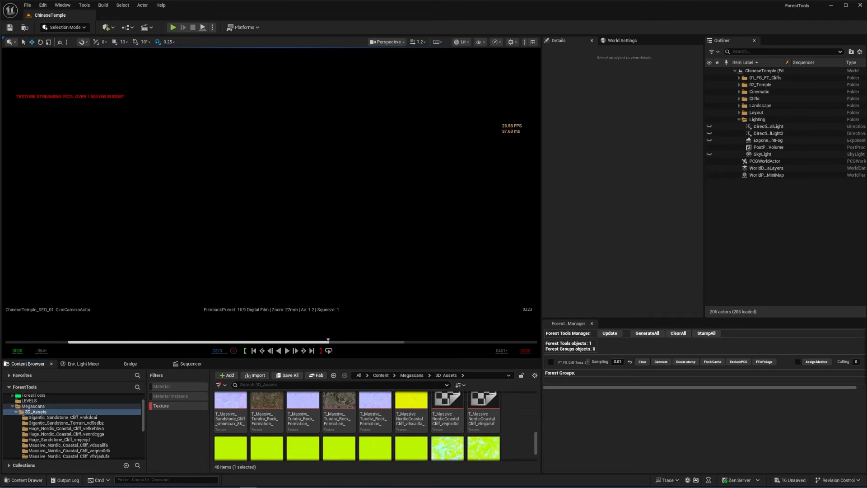
Open all the 3D_Assets textures together in the Property Matrix and select every row.
shift+click(477, 440)
right_click(478, 442)
mouse_move(506, 324)
click(619, 420)
drag(741, 108, 393, 104)
click(250, 153)
key(ctrl+a)
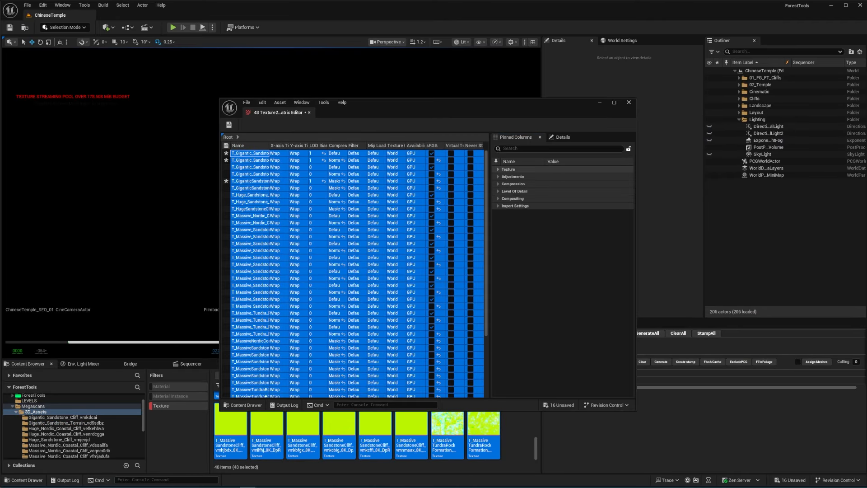
Examine the Level Of Detail, Import Settings and Compression properties of the selected textures.
click(498, 191)
click(498, 191)
click(498, 205)
click(498, 205)
click(498, 183)
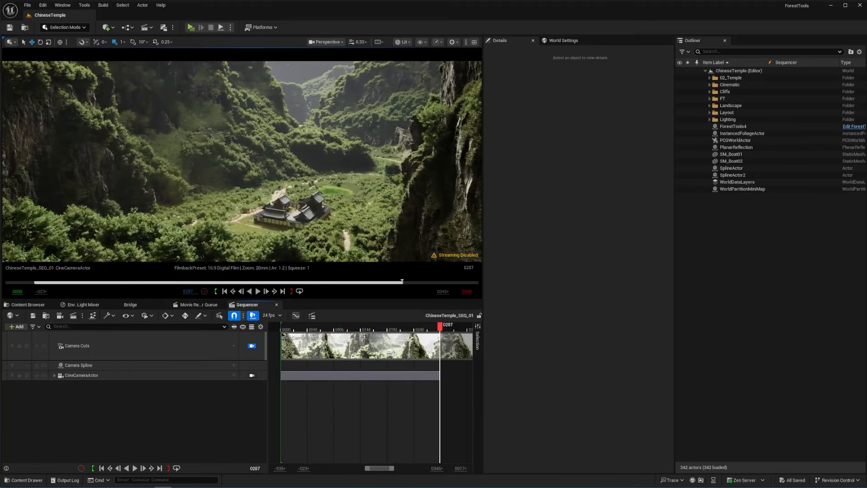
Unlock the viewport from the camera cut and open the Megascans 3D_Plants folder.
click(252, 345)
mouse_move(242, 162)
right_down()
mouse_move(266, 180)
mouse_move(226, 153)
mouse_move(235, 169)
right_up()
scroll(231, 167, up, 3)
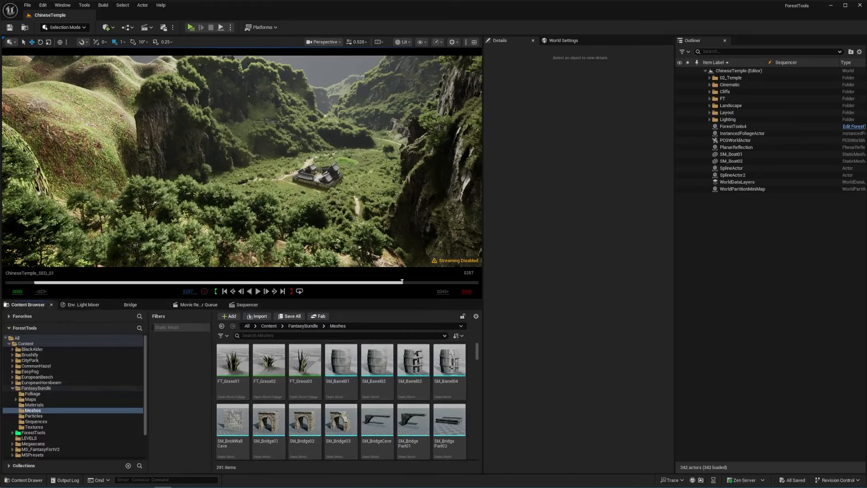
click(12, 388)
click(35, 405)
double_click(267, 365)
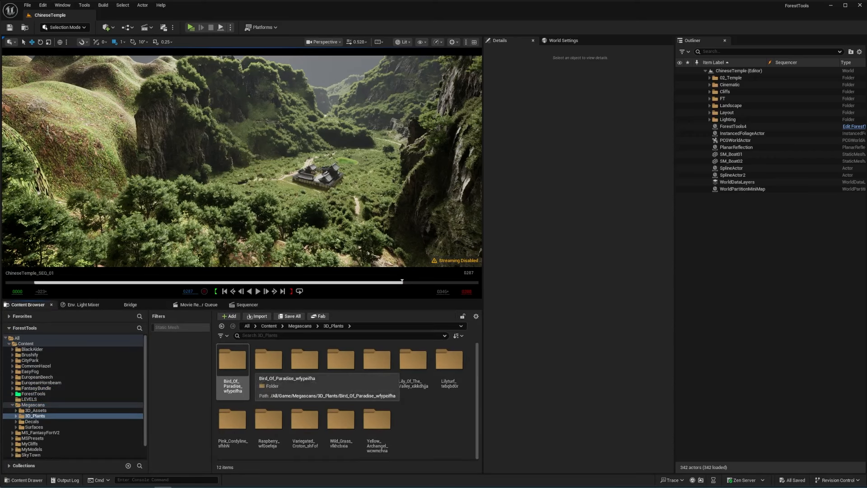
Filter 3D_Plants to Static Mesh assets and open all of them together in the Property Matrix.
click(167, 328)
key(ctrl+a)
right_click(265, 366)
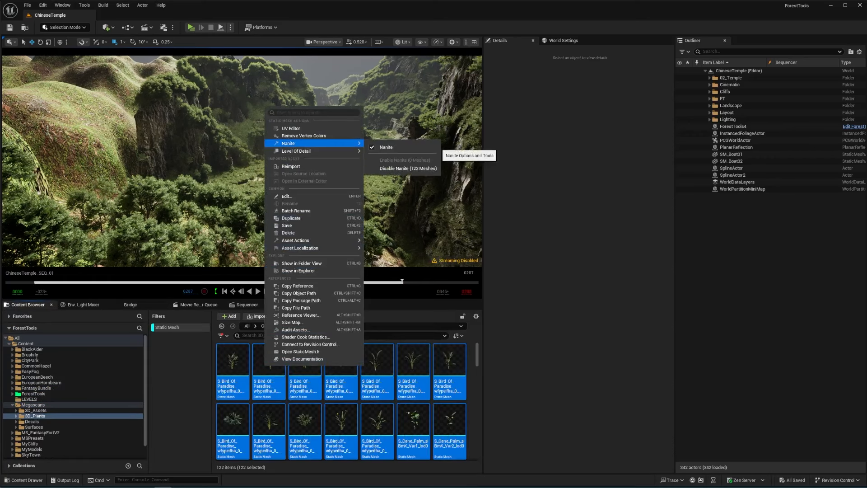
mouse_move(298, 240)
click(404, 336)
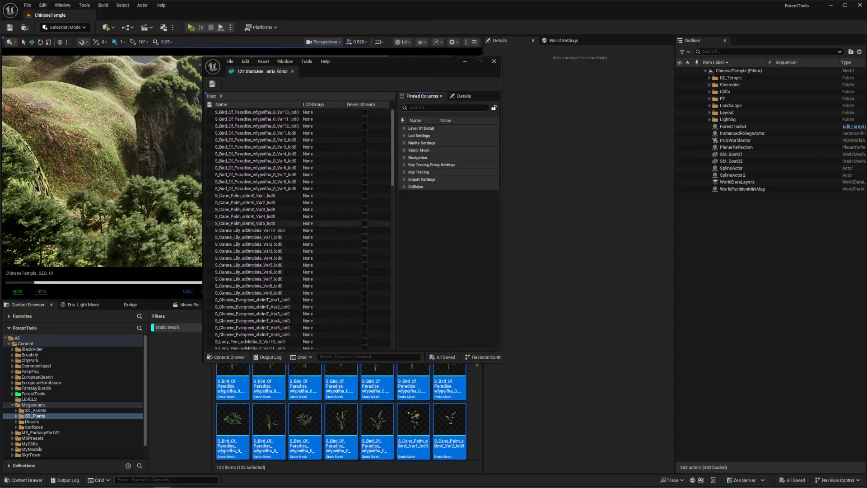
Set the Nanite fallback target of all the plant meshes to Auto and save all modified assets.
click(405, 142)
click(462, 268)
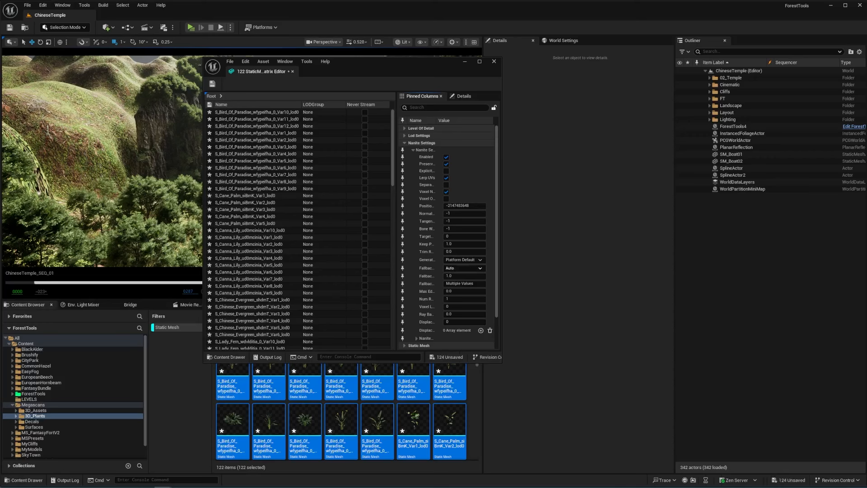
click(494, 61)
key(ctrl+shift+s)
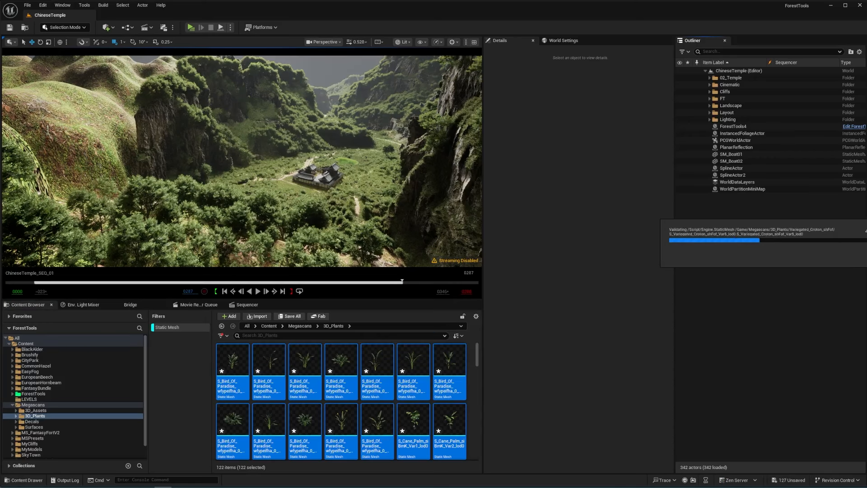
click(471, 388)
click(12, 404)
click(167, 328)
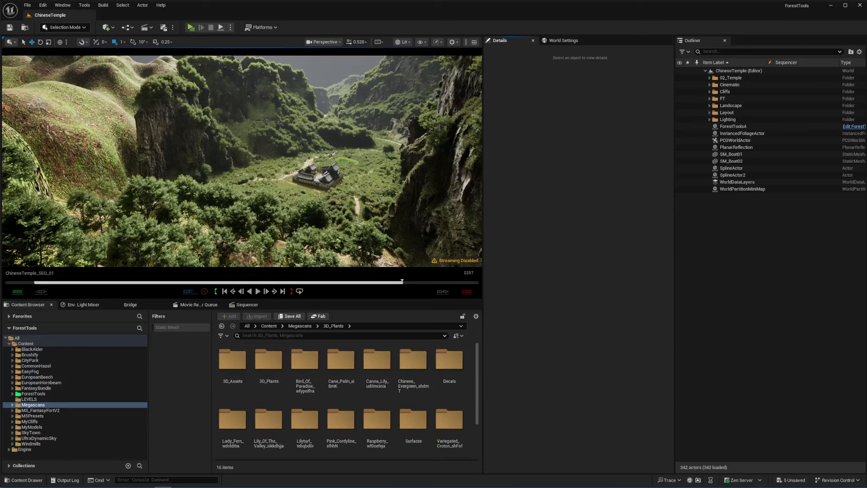
Select the ForestTools2 grass scatter and open the Grass folder of the ForestTools StarterPack.
key(w)
scroll(241, 161, up, 5)
right_drag(242, 161, 253, 183)
click(246, 170)
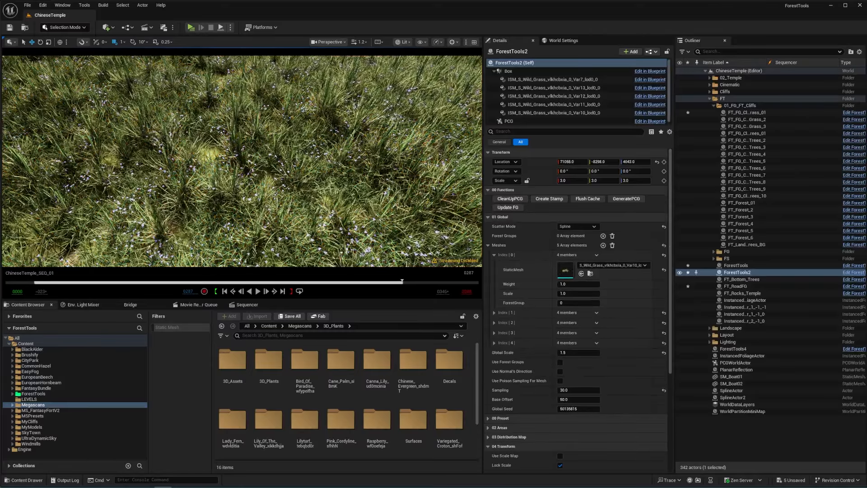
click(34, 394)
double_click(238, 360)
double_click(238, 360)
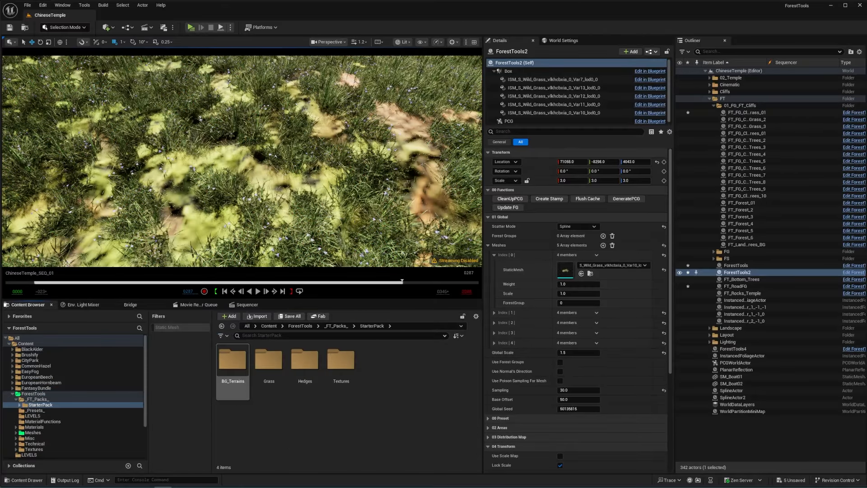
double_click(268, 361)
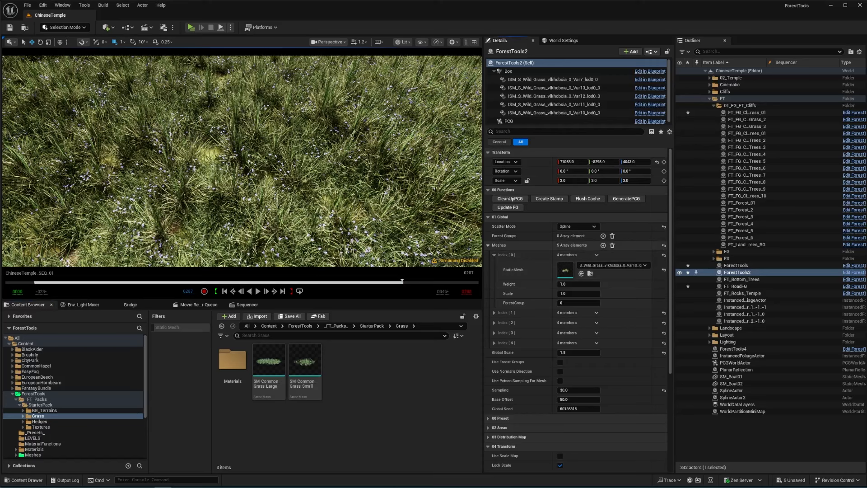
Replace the ForestTools2 Meshes entries with a single SM_Common_Grass_Large mesh.
click(488, 245)
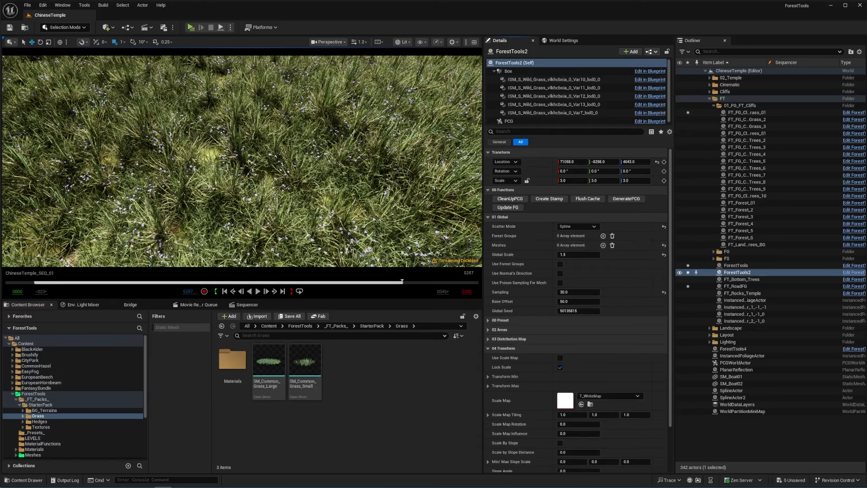
click(602, 245)
drag(269, 361, 600, 270)
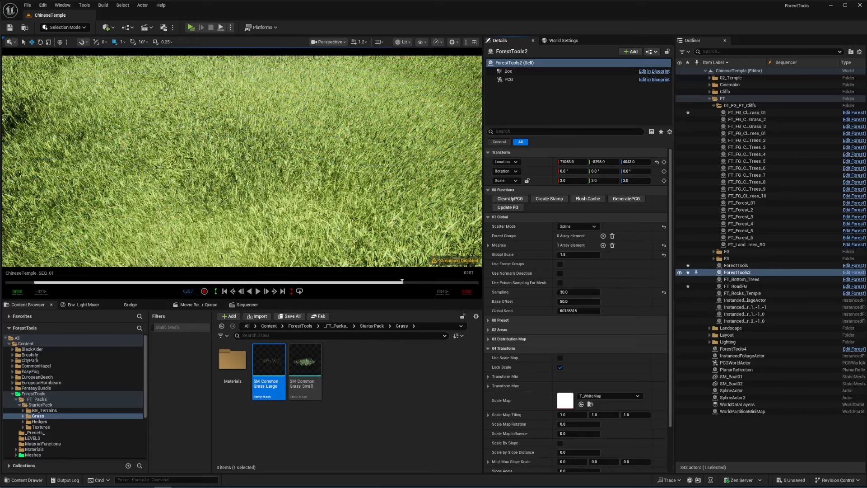
Set the Sampling of ForestTools2 to 10.
click(579, 292)
key(s)
mouse_move(289, 158)
right_down()
mouse_move(278, 176)
mouse_move(262, 165)
mouse_move(266, 176)
mouse_move(271, 156)
right_up()
key(w)
key(s)
click(580, 292)
text(10)
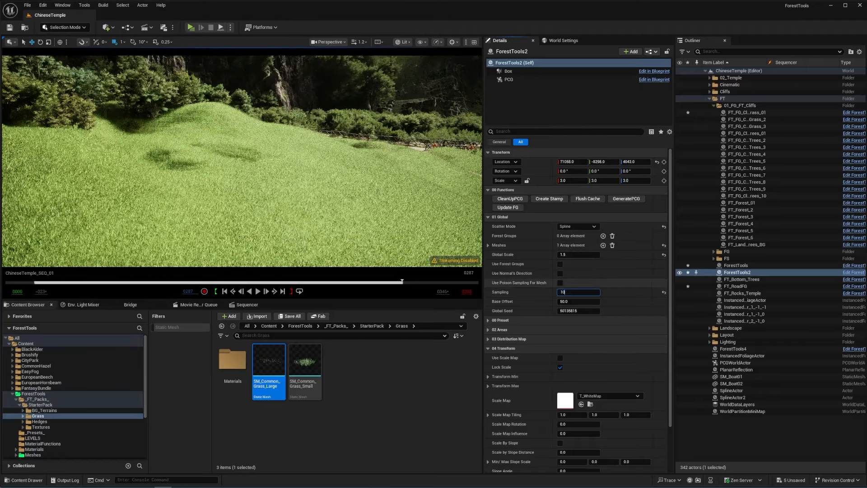
key(Return)
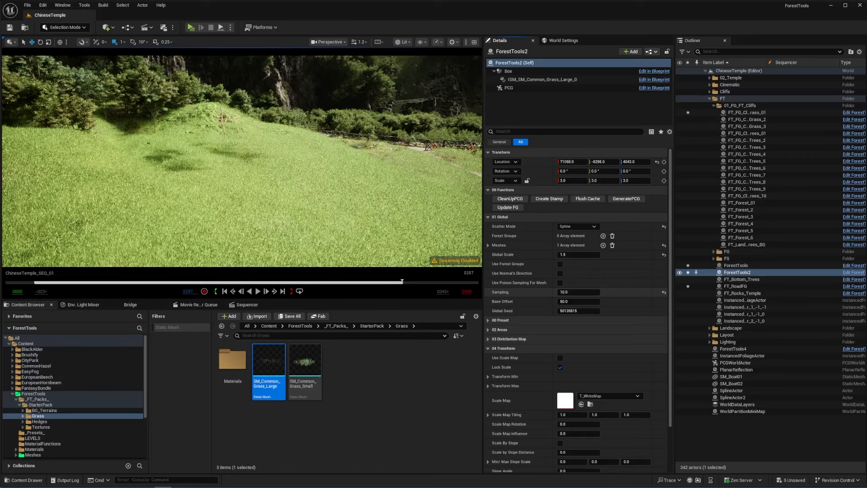
Set the Sampling of ForestTools2 to 2.5 and enable Use Normal's Direction.
right_drag(242, 153, 198, 192)
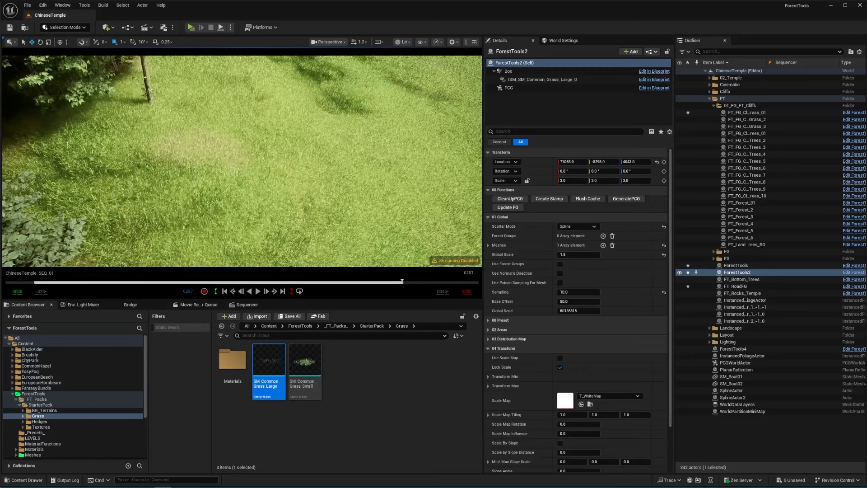
click(580, 292)
text(5)
key(Return)
right_drag(242, 154, 298, 139)
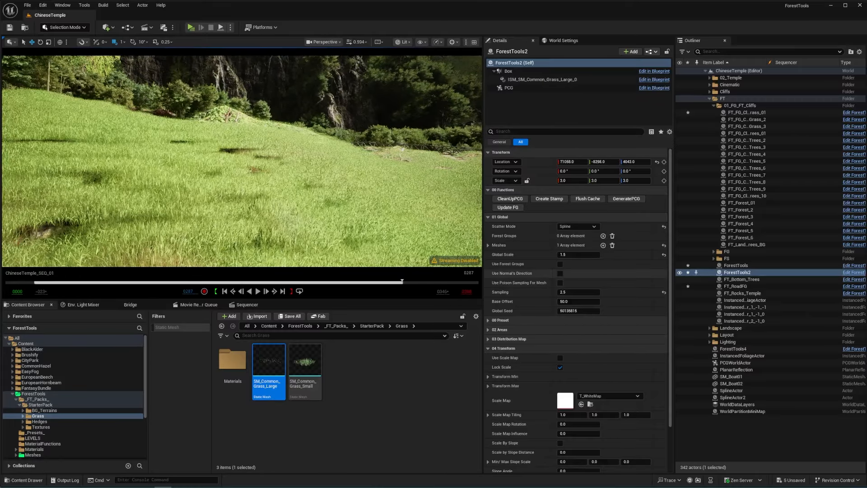
click(560, 274)
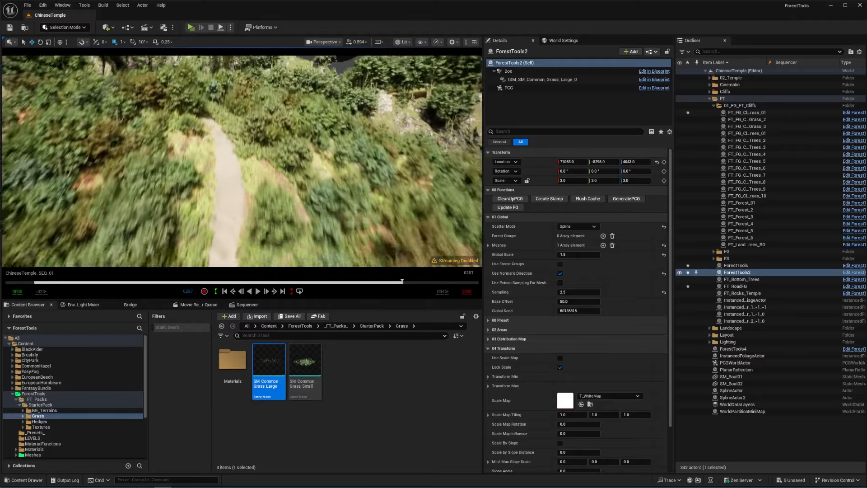
Replace the Meshes entries of the ForestTools roadside grass scatter with a single SM_Common_Grass_Large mesh.
key(w)
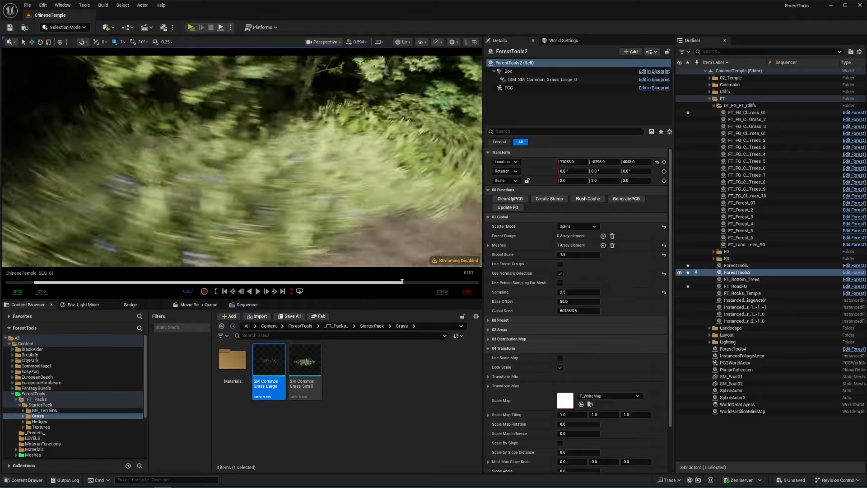
click(736, 265)
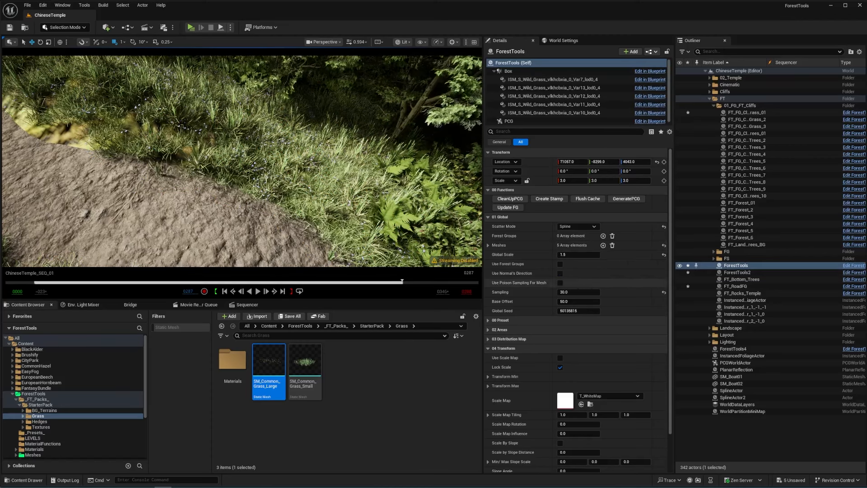
click(612, 245)
click(603, 245)
click(494, 254)
drag(268, 364, 581, 275)
Set the Sampling of the ForestTools scatter to 2.5 and enable Use Normal's Direction.
click(573, 284)
click(574, 294)
click(488, 245)
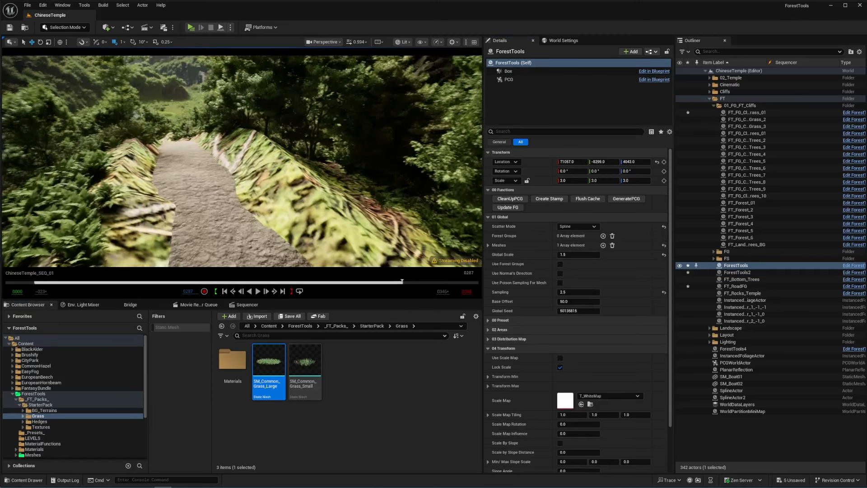
click(560, 273)
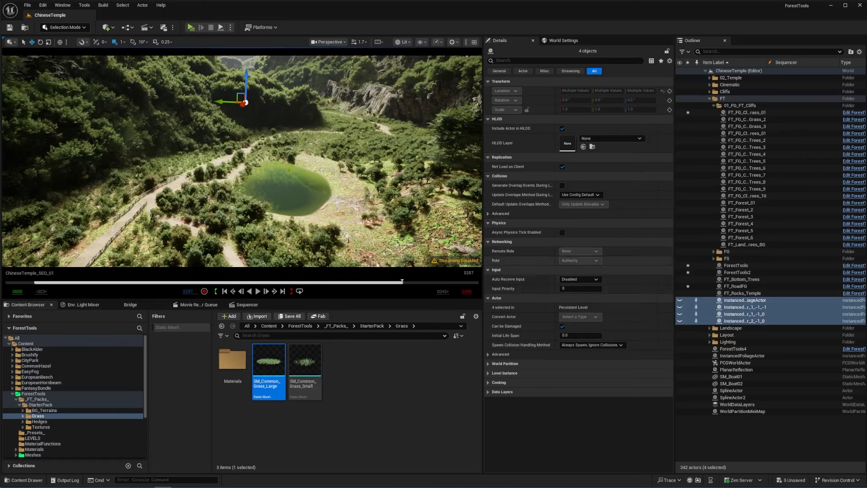
Toggle the visibility of the four instanced foliage actors in the FT folder.
click(680, 300)
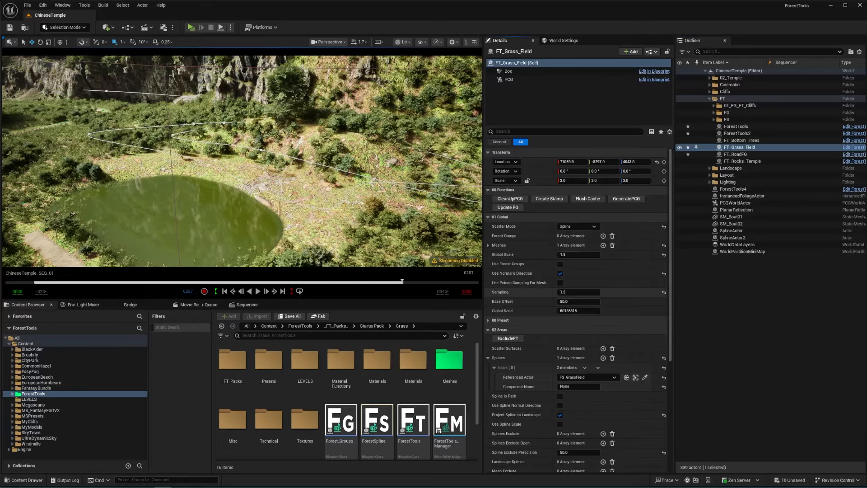
Enable Height Filtering on FT_Grass_Field to control the grass around the pond.
right_drag(243, 158, 280, 198)
key(w)
key(g)
key(w)
scroll(289, 180, down, 5)
key(w)
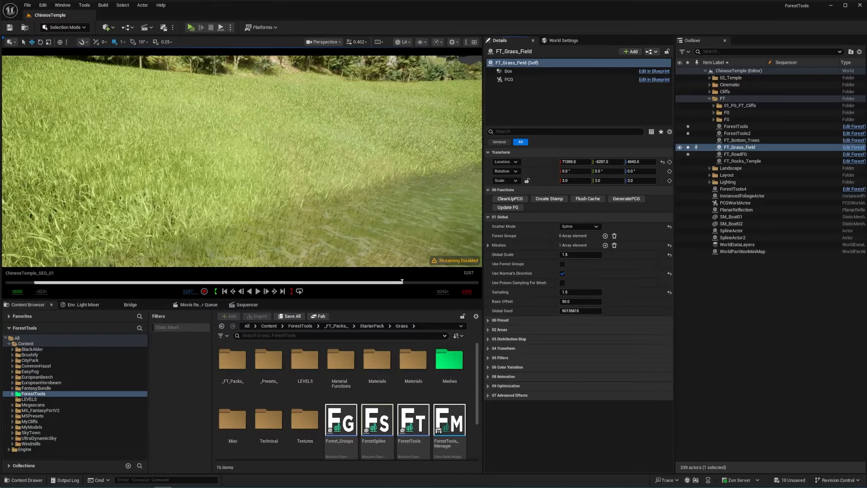
click(500, 357)
click(572, 395)
click(562, 386)
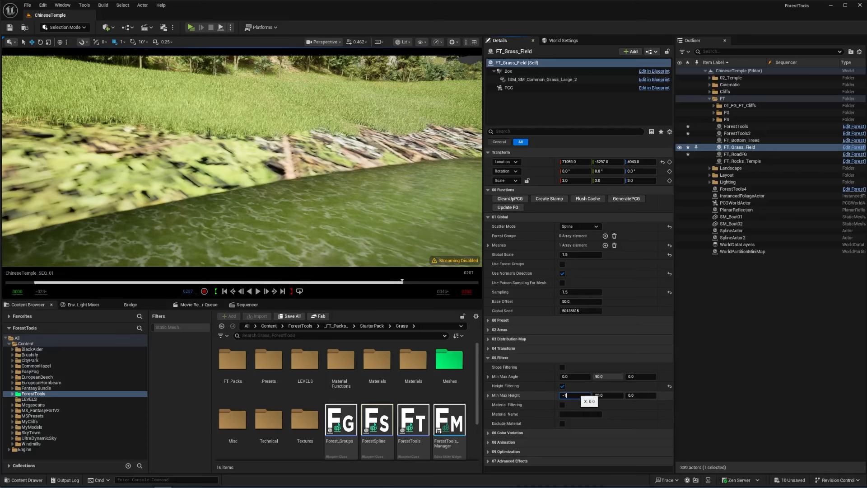
Set the minimum height of the FT_Grass_Field height filter to -0.6.
text(-)
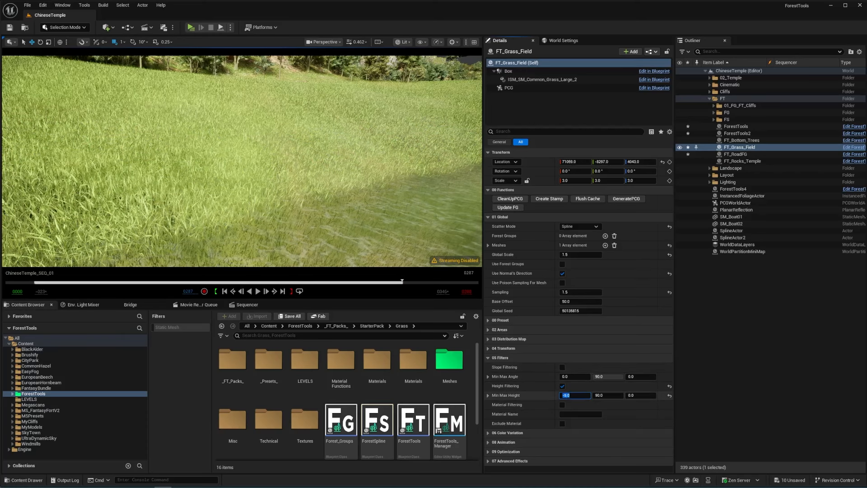
text(-)
text(-1)
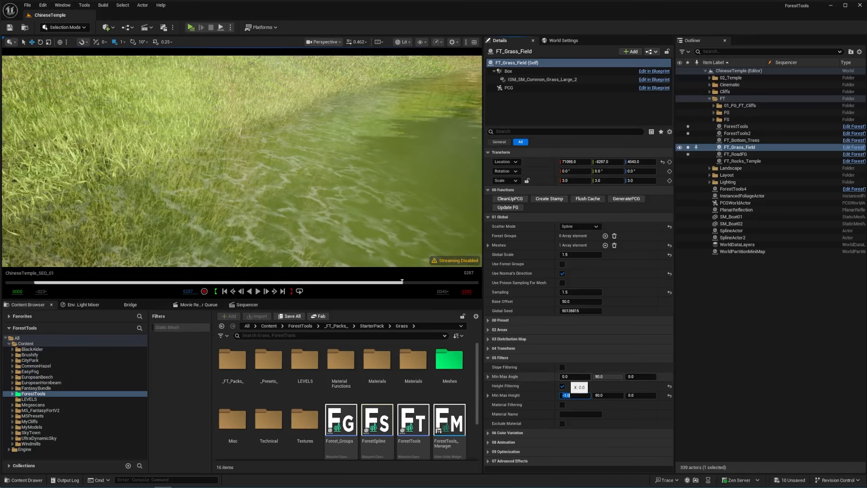
text(-0.6)
key(Return)
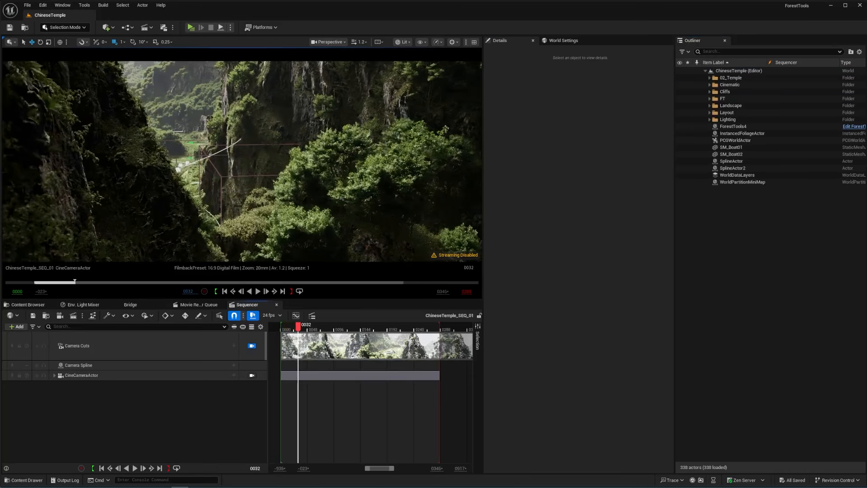
Scrub the sequence to frame 243 and preview the shot in Path Tracing before returning to Lit mode.
key(g)
drag(298, 326, 414, 327)
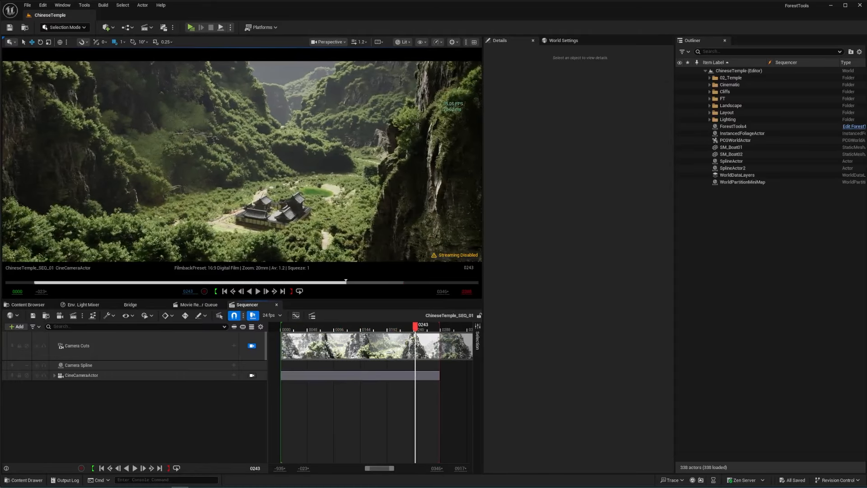
click(403, 41)
click(429, 134)
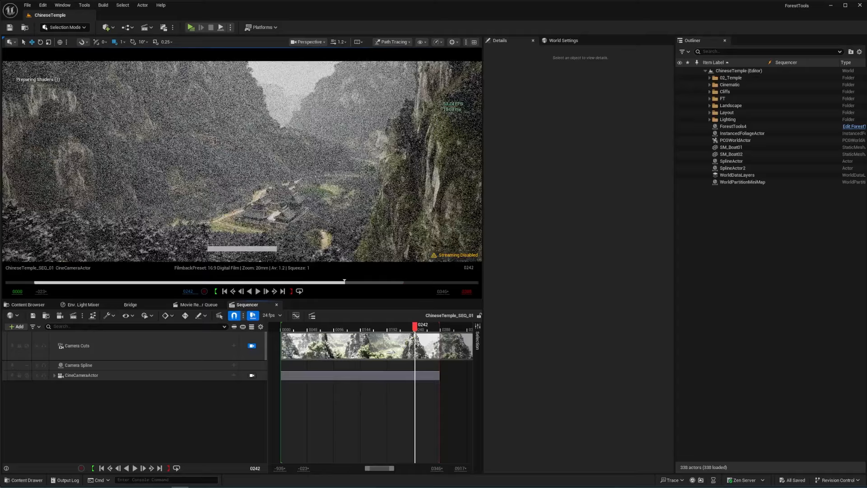
click(393, 42)
click(393, 68)
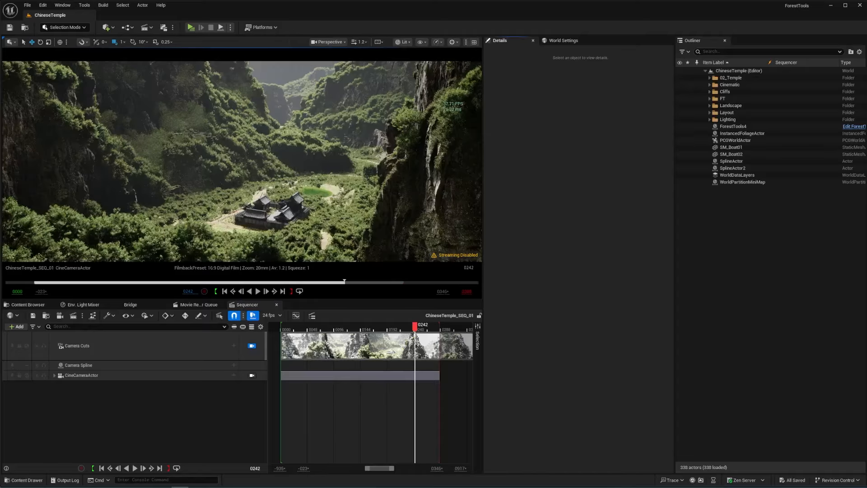
Rerun a recent console command and inspect the temple shot at frame 285 in the fullscreen Path Tracing view.
key(grave)
key(Up)
key(Up)
key(Return)
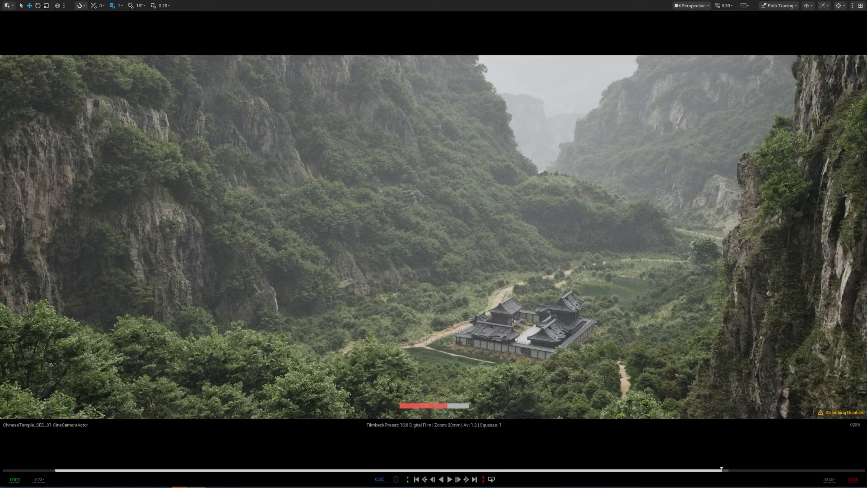
click(690, 6)
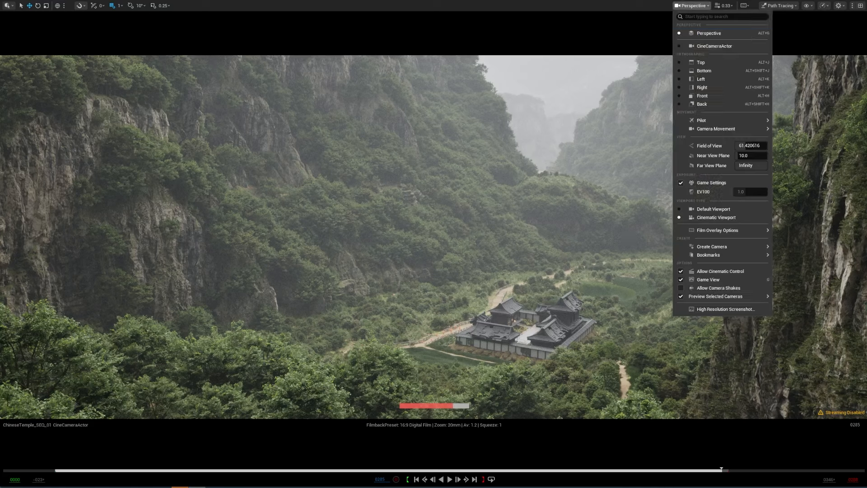
click(779, 5)
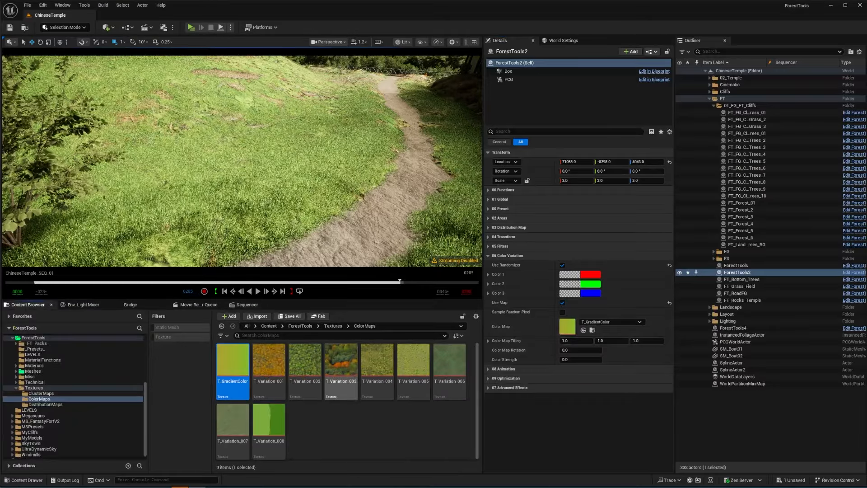
Assign T_Variation_004 as the Color Map of ForestTools2 and set its Color Strength to 1.
drag(374, 367, 569, 330)
click(579, 360)
text(1)
key(Return)
Preview the grass field beside the temple in Path Tracing and compare it with a Color Strength of 0.
right_drag(279, 158, 261, 142)
scroll(270, 136, down, 2)
click(403, 42)
click(426, 135)
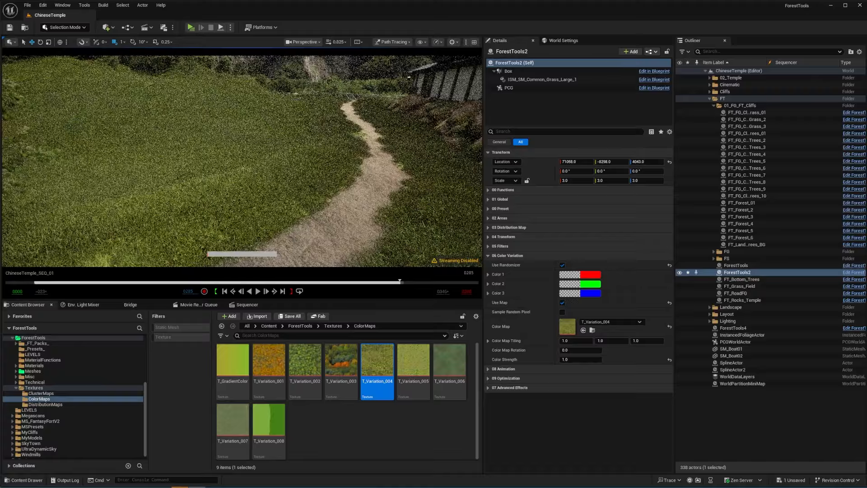
mouse_move(271, 144)
right_down()
mouse_move(316, 153)
mouse_move(307, 180)
mouse_move(217, 163)
mouse_move(208, 169)
right_up()
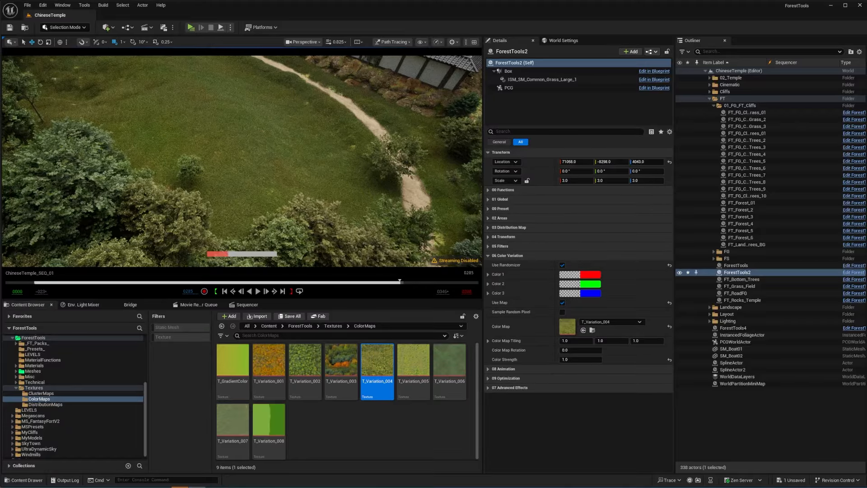
right_drag(244, 162, 212, 122)
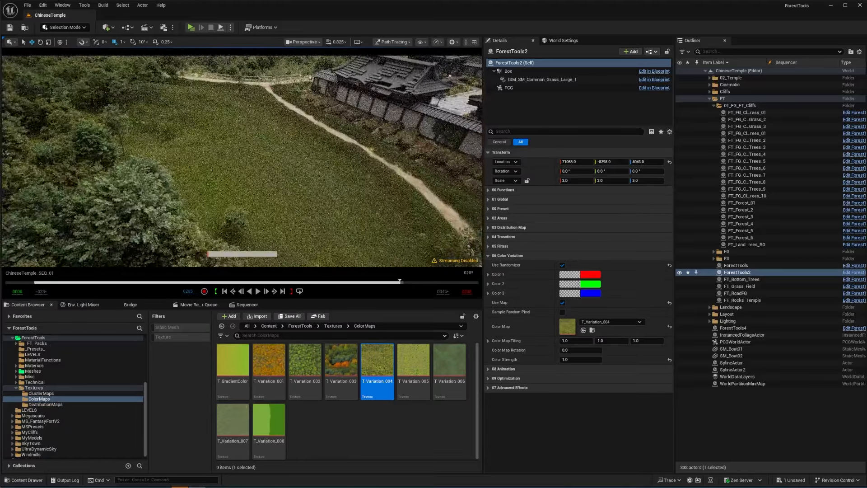
click(580, 359)
text(0)
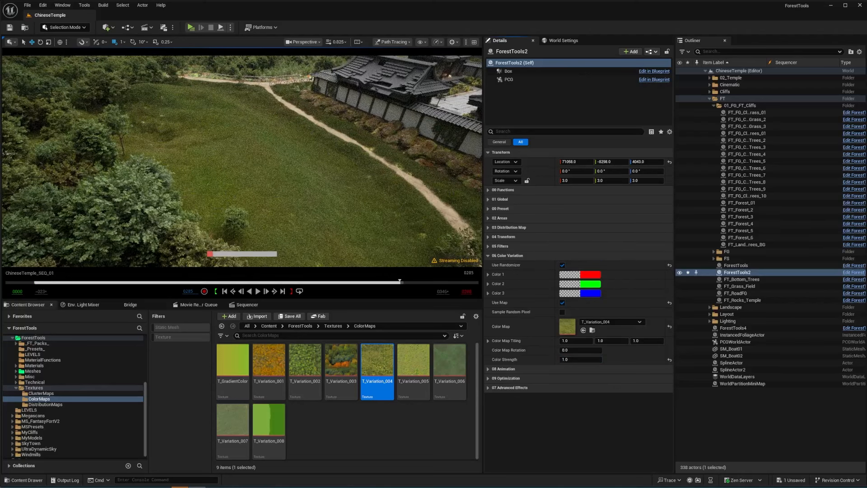
Open the MI_CommonGrass material instance through the SM_Common_Grass_Large mesh of ForestTools2 and show its parameter details.
click(502, 255)
click(499, 199)
click(488, 228)
click(494, 237)
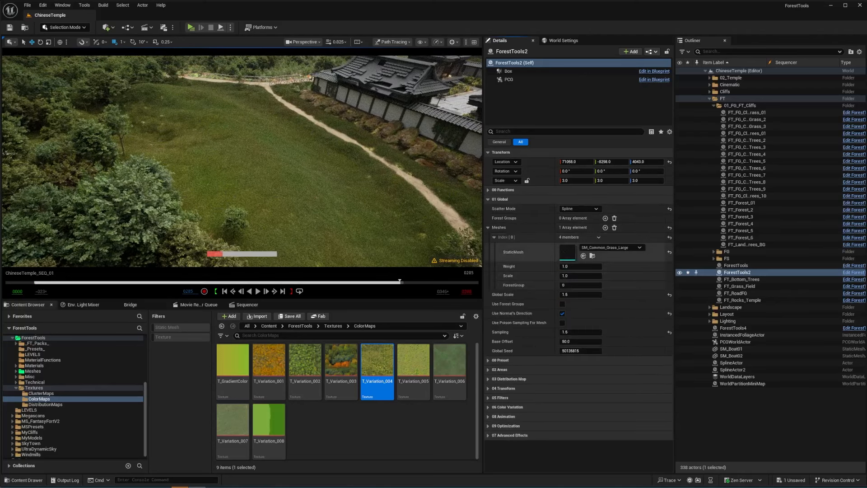
double_click(567, 252)
double_click(676, 116)
middle_click(271, 38)
drag(212, 180, 506, 181)
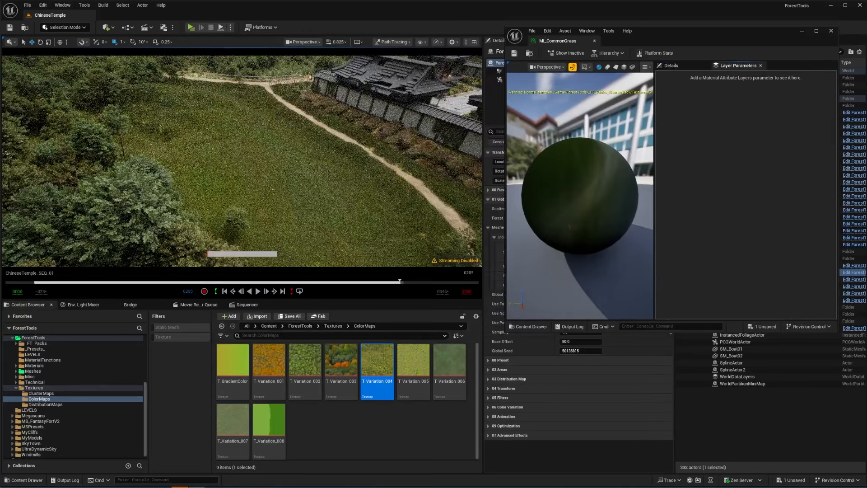
click(672, 65)
drag(677, 33, 637, 104)
Enable Color Overlay in the 02_Albedo group of MI_CommonGrass and brighten it to a light grey with a value of about 0.75.
click(621, 178)
click(632, 197)
click(712, 198)
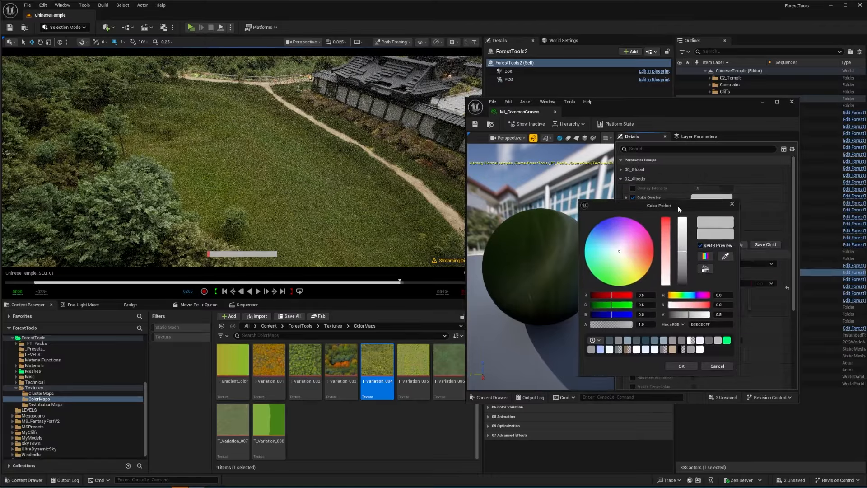
drag(675, 242, 675, 234)
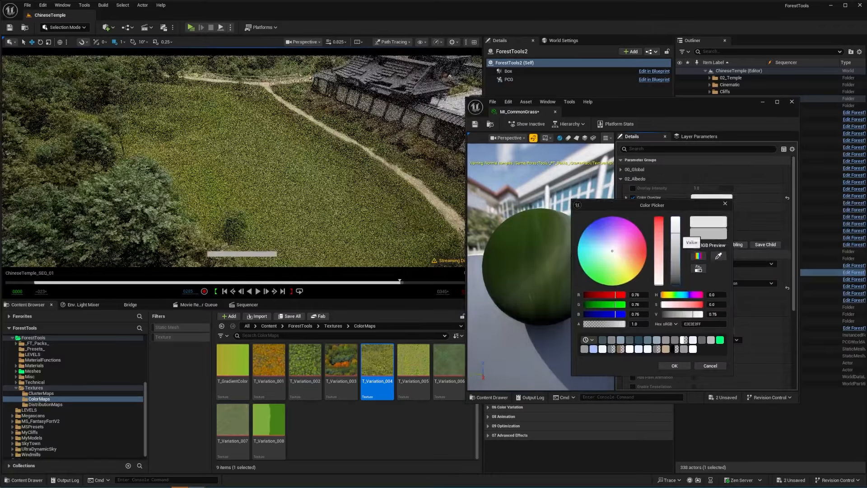
click(724, 203)
Enable the subsurface parameter override in the 02_Albedo group of MI_CommonGrass and close the material editor.
right_drag(343, 158, 379, 149)
click(632, 206)
click(712, 207)
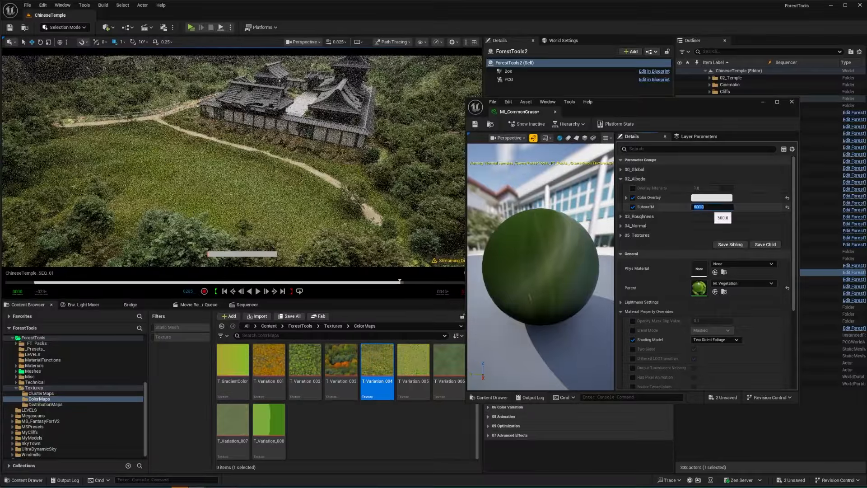
click(791, 102)
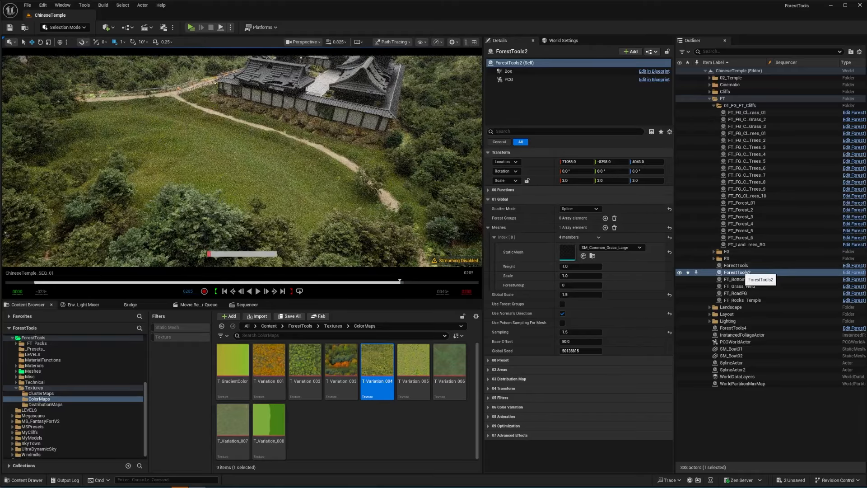
Toggle the visibility of ForestTools2 to check its grass and rename the actor FT_GeassField_Temple.
click(679, 272)
click(680, 272)
click(739, 272)
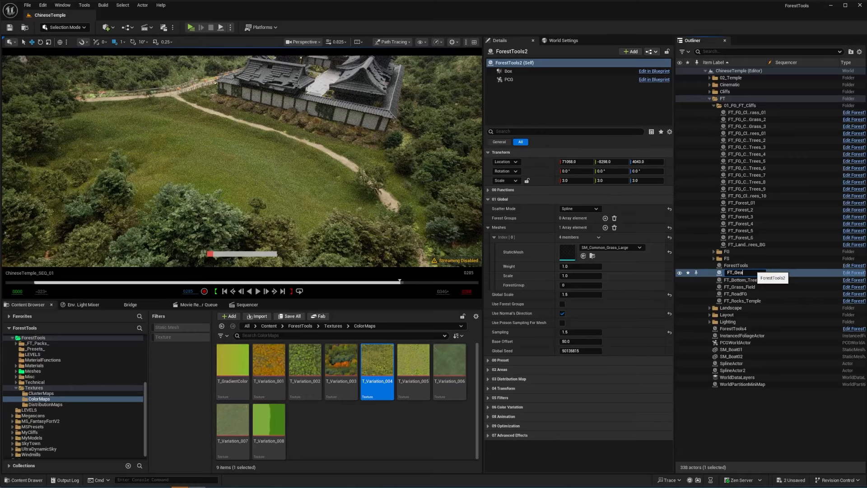
key(Return)
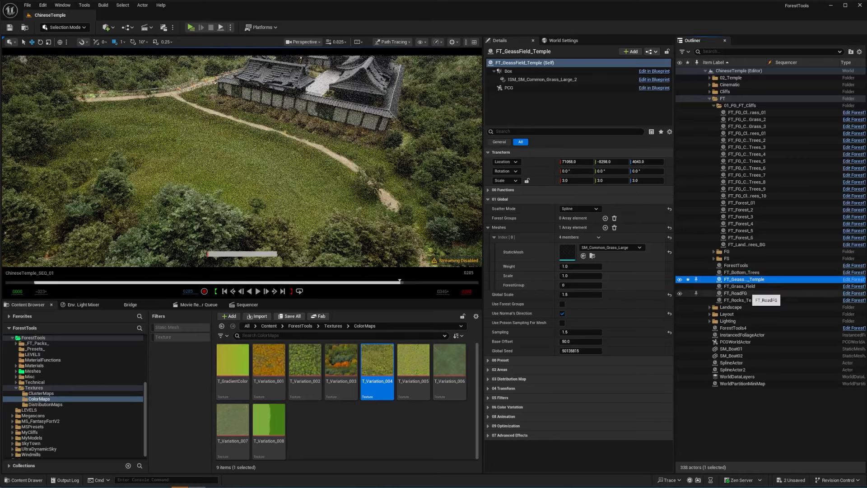
Duplicate FT_GeassField_Temple and rename the copy FT_FlowerField_Temple.
key(ctrl+d)
key(F2)
click(732, 286)
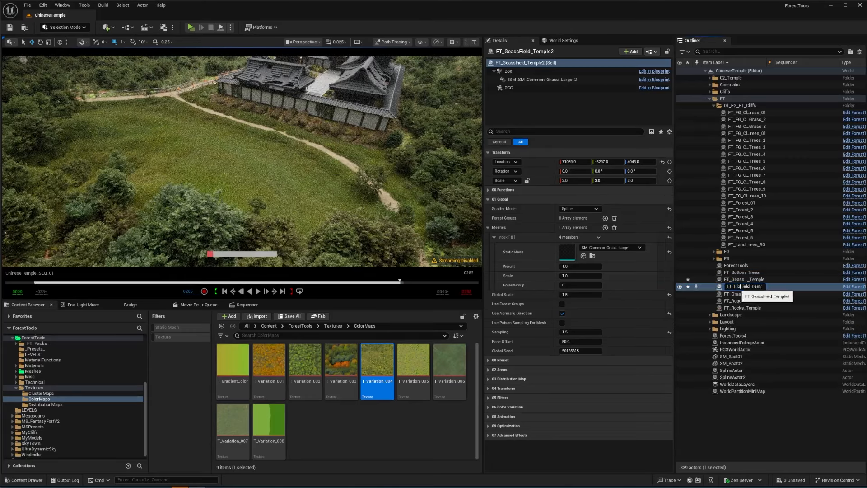
key(BackSpace)
key(Return)
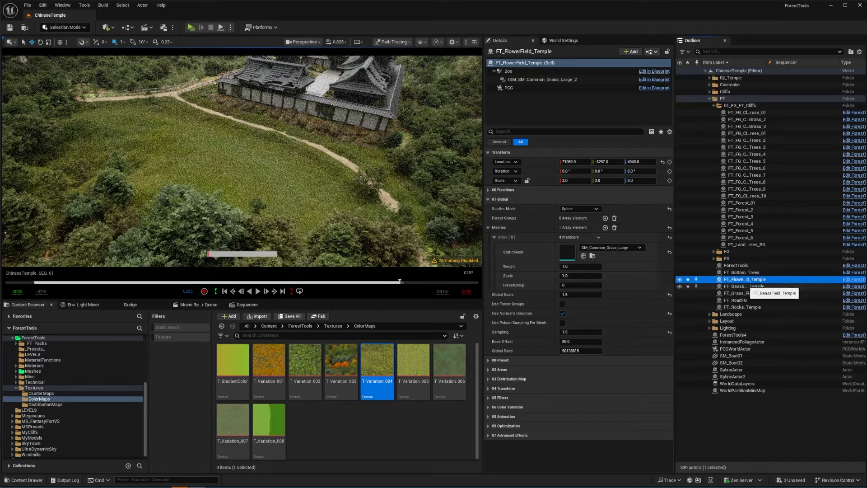
Browse the Megascans 3D_Plants folders to Yellow_Archangel and switch the viewport back to Lit mode.
click(16, 388)
click(13, 350)
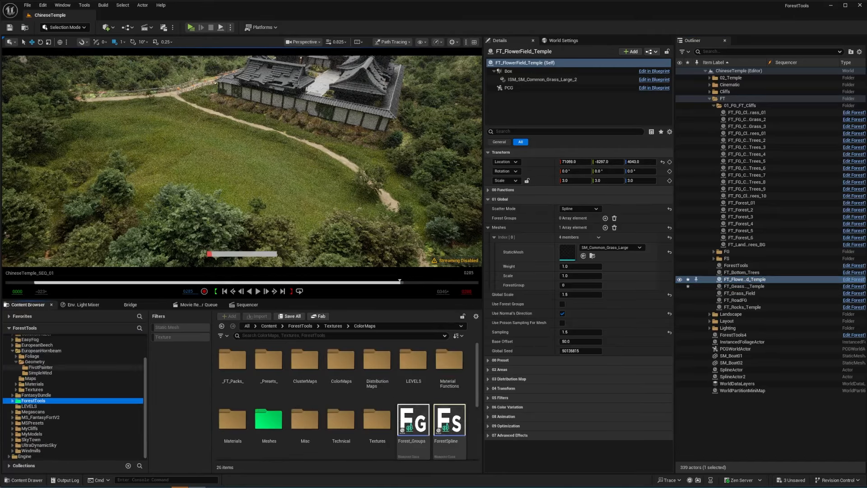
click(13, 412)
click(16, 422)
scroll(19, 427, down, 2)
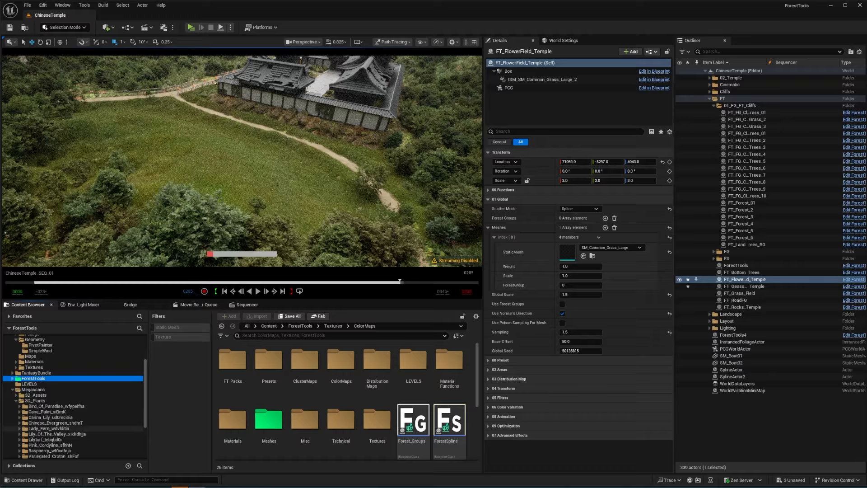
click(55, 423)
scroll(45, 424, down, 4)
click(393, 41)
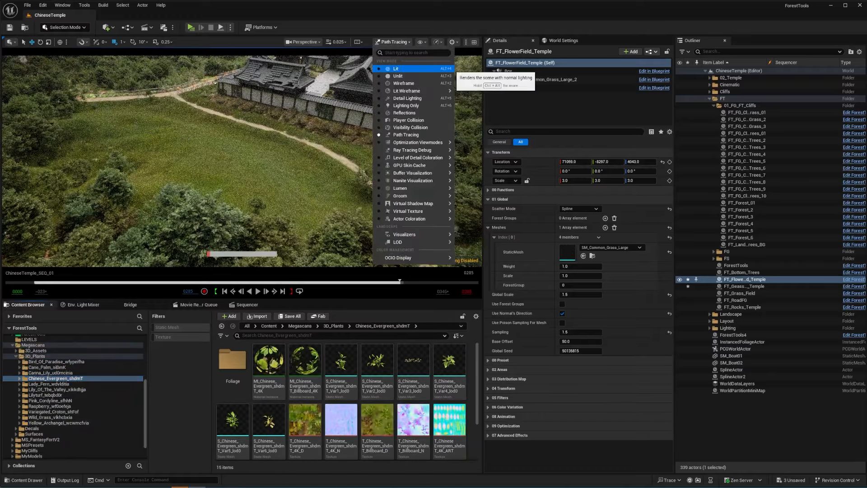
click(396, 69)
click(58, 423)
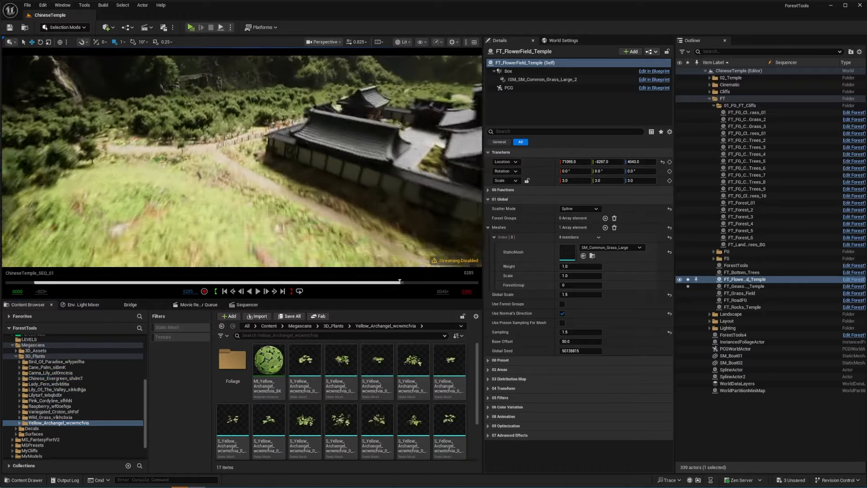
Add a Plane shape on the dirt path beside the temple and scale it uniformly to 2.
right_drag(242, 158, 242, 176)
click(108, 27)
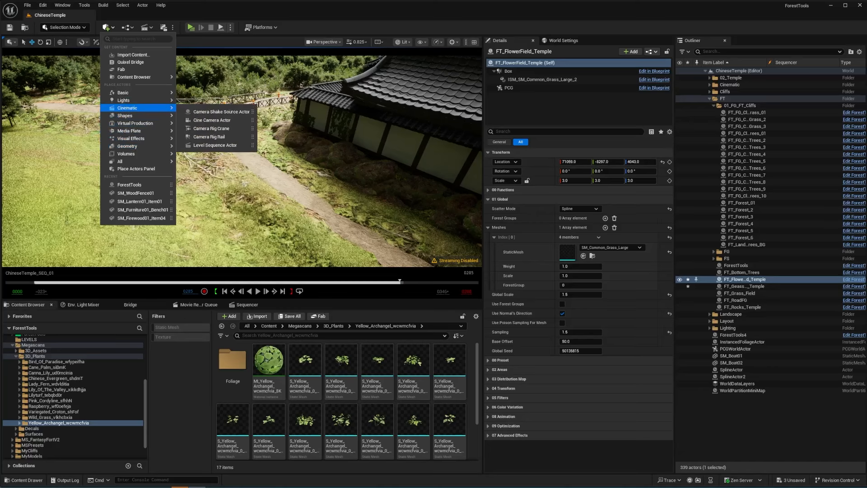
mouse_move(126, 115)
click(199, 152)
text(f)
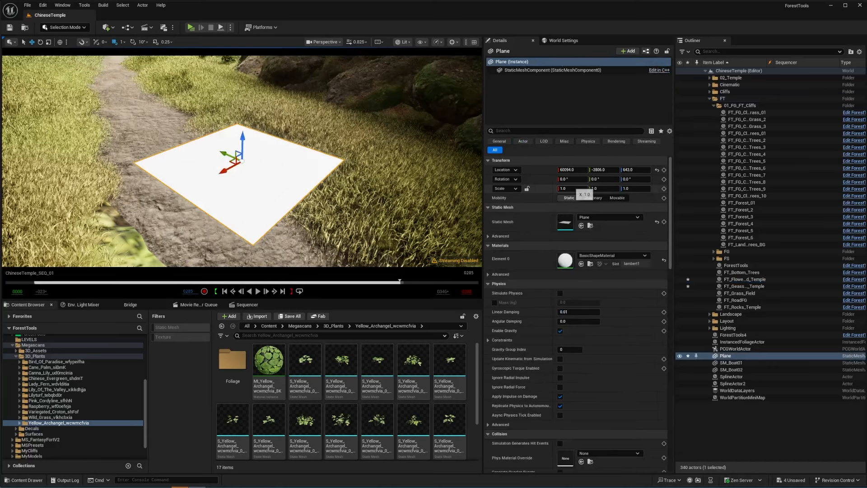
text(2)
key(Return)
Set the uniform scale of the plane to 1.5.
right_drag(253, 172, 194, 179)
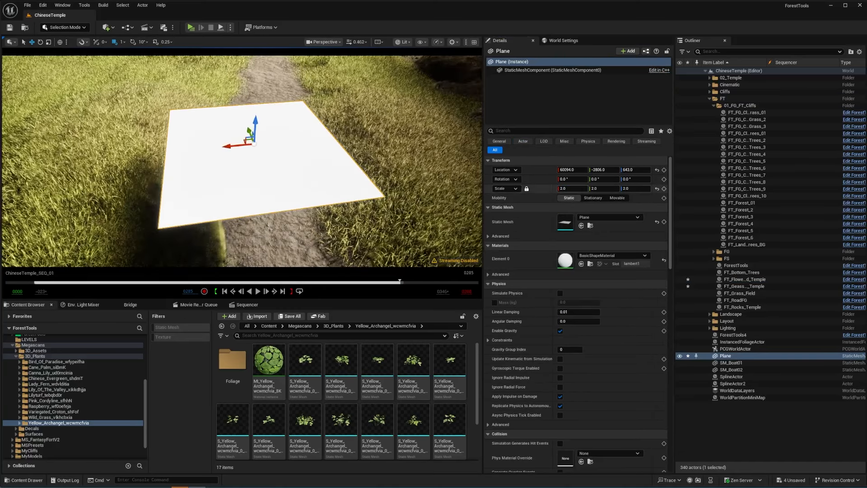
click(573, 188)
text(1.5)
key(Return)
right_click(333, 250)
key(w)
right_drag(333, 249, 313, 241)
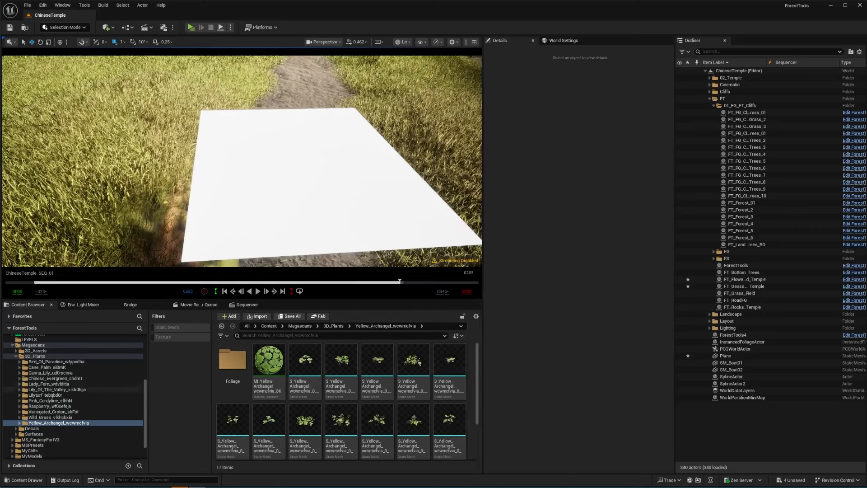
Try out a Variegated Croton and a Raspberry plant on the plane and delete the Raspberry plant.
click(50, 418)
click(53, 412)
drag(449, 367, 303, 174)
click(49, 406)
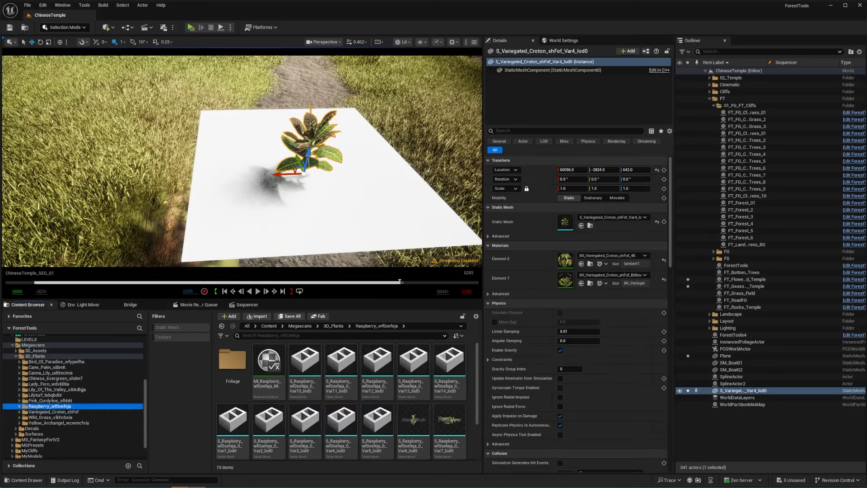
drag(413, 422, 362, 217)
key(Delete)
scroll(424, 419, down, 4)
Replace the croton on the plane with the Var2 mesh from the Lilyturf_tebqbd0r folder.
click(68, 400)
click(68, 395)
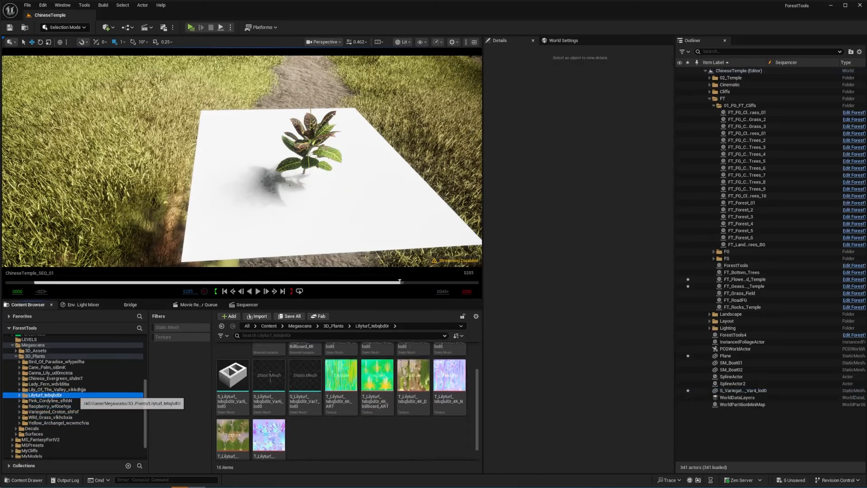
scroll(72, 398, up, 1)
scroll(345, 402, up, 2)
click(310, 147)
drag(326, 189, 306, 158)
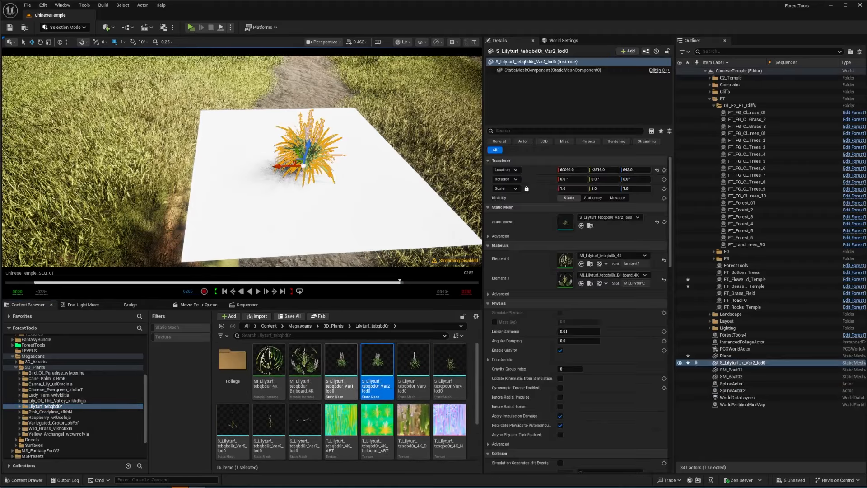
Place Lilyturf variants 1, 3, 4, 5 and 6 close together on the plane and discard a trial of variant 7.
drag(341, 361, 328, 182)
drag(413, 362, 296, 186)
drag(449, 361, 297, 191)
drag(232, 419, 276, 175)
drag(269, 419, 290, 199)
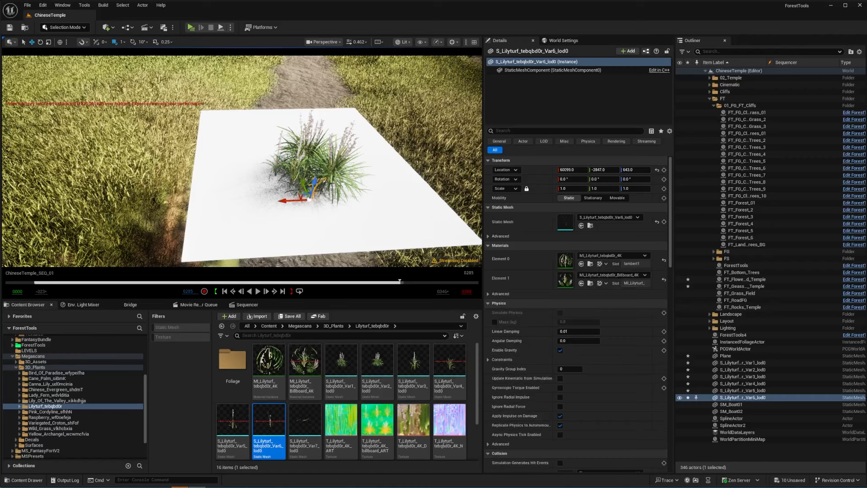
mouse_move(291, 199)
right_down()
mouse_move(239, 181)
mouse_move(296, 226)
mouse_move(289, 212)
right_up()
drag(305, 420, 235, 242)
key(Delete)
Select the six Lilyturf plants and duplicate the group with rotated copies next to the original on the plane.
click(742, 363)
shift+click(742, 397)
key(e)
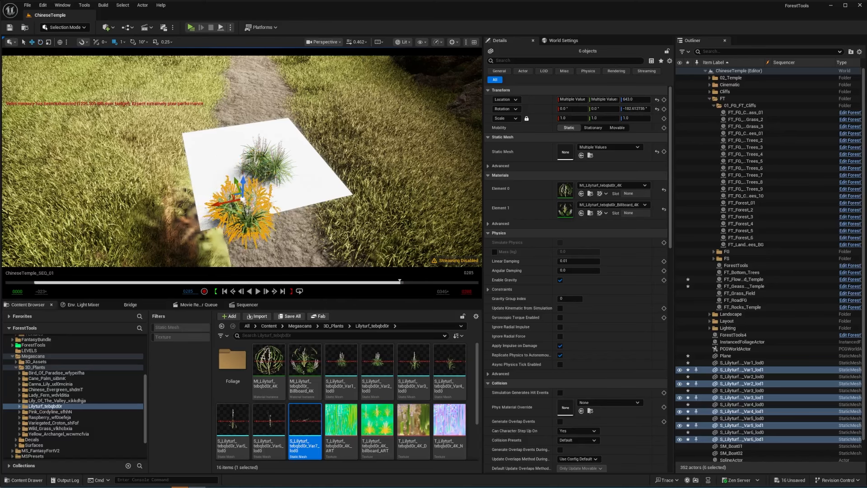
key(w)
alt+drag(235, 159, 288, 172)
key(e)
key(w)
Add more rotated copies of the Lilyturf group and fill the remaining gap with single Var1 plants to form a round clump.
right_drag(282, 158, 332, 176)
alt+drag(277, 152, 240, 120)
key(e)
key(w)
click(271, 158)
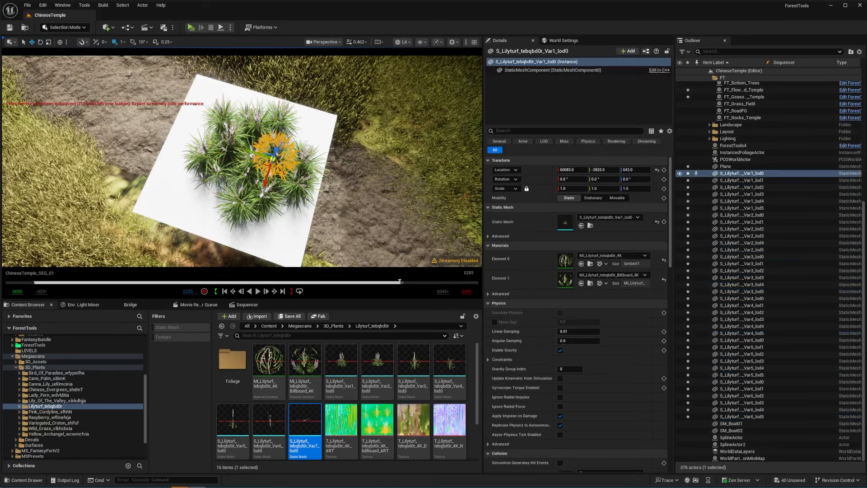
alt+drag(272, 158, 290, 141)
Select all Lilyturf actors of the clump and start merging them into a single mesh.
click(745, 173)
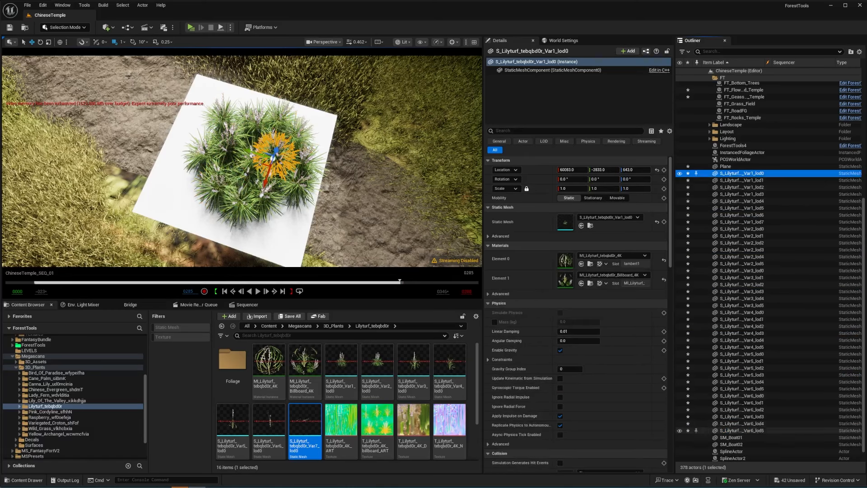
shift+click(745, 430)
click(103, 5)
mouse_move(84, 5)
mouse_move(143, 5)
mouse_move(163, 265)
click(277, 280)
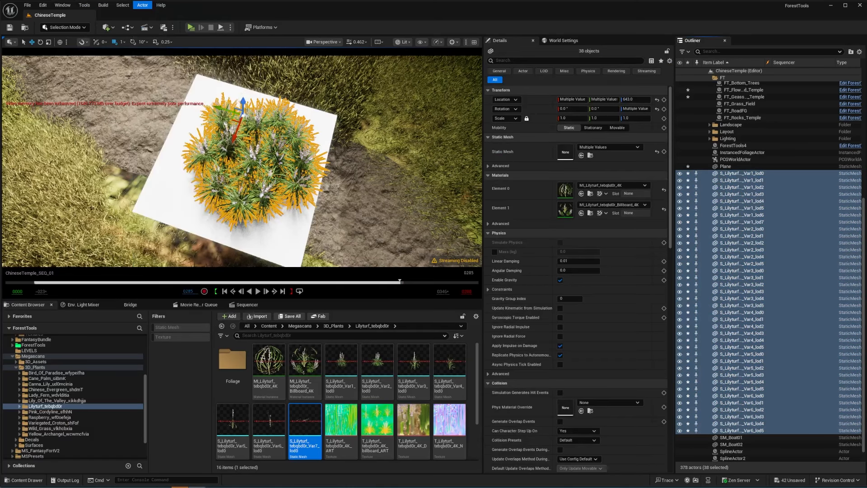
Save the merged Lilyturf clump as SM_Lily_Merged in the Megascans Lilyturf plant folder.
click(607, 249)
double_click(740, 183)
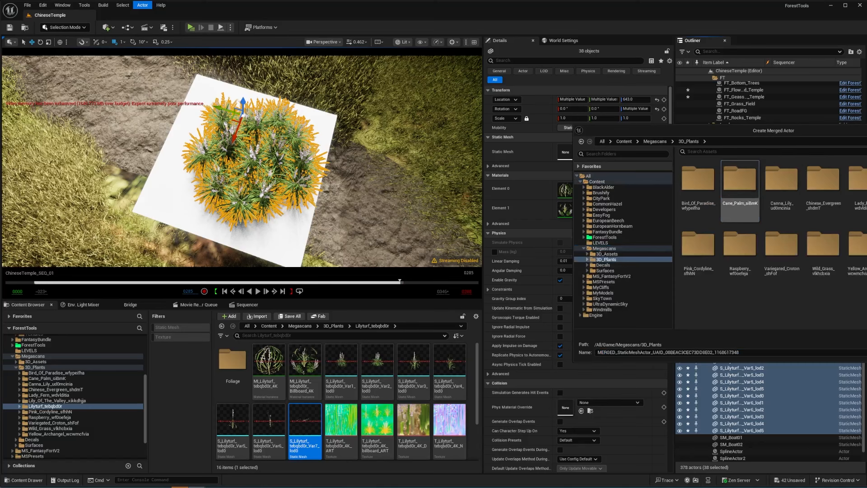
double_click(866, 183)
drag(813, 130, 485, 161)
click(420, 383)
text(Lily_)
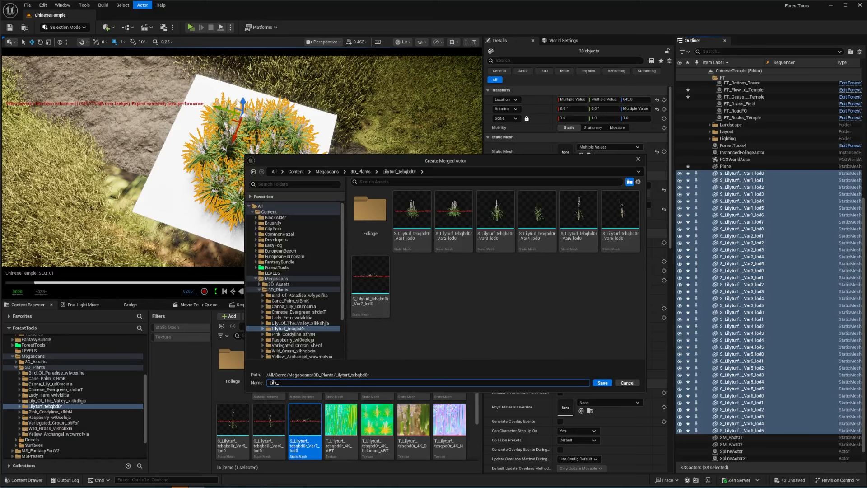
text(Merged)
key(Return)
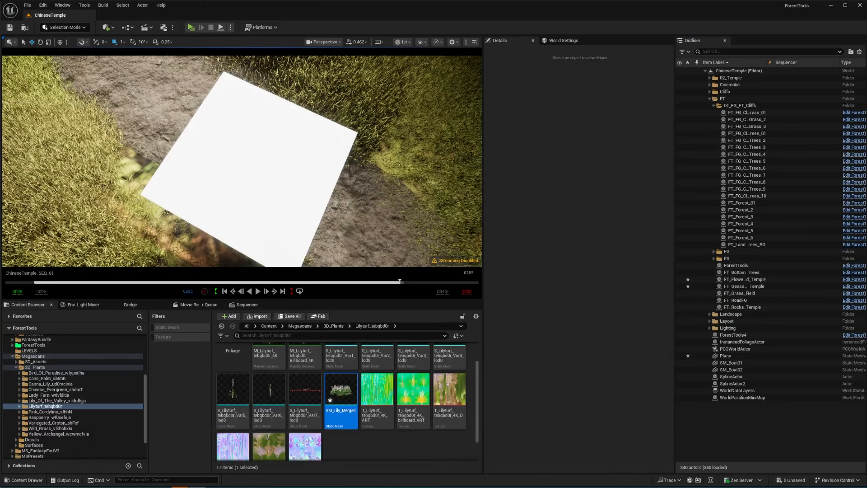
Delete the helper plane and assign SM_Lily_Merged as the static mesh of FT_FlowerField_Temple.
key(Delete)
click(744, 279)
drag(342, 392, 568, 251)
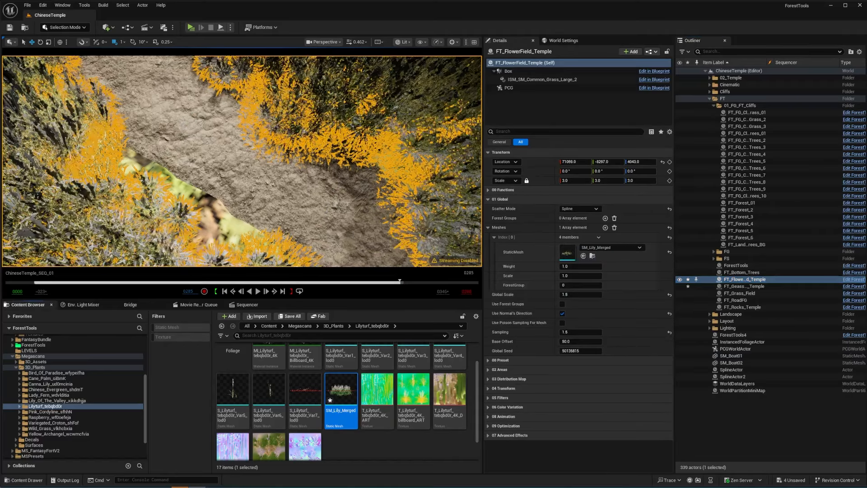
Set the flower field's global scale to 1 and sampling to 0.5, and inspect the scatter around the temple.
click(587, 295)
text(1)
key(Return)
click(581, 332)
text(.5)
key(Return)
mouse_move(242, 162)
right_down()
mouse_move(248, 144)
mouse_move(233, 158)
mouse_move(241, 160)
mouse_move(235, 152)
mouse_move(241, 163)
right_up()
key(g)
key(s)
scroll(242, 161, up, 2)
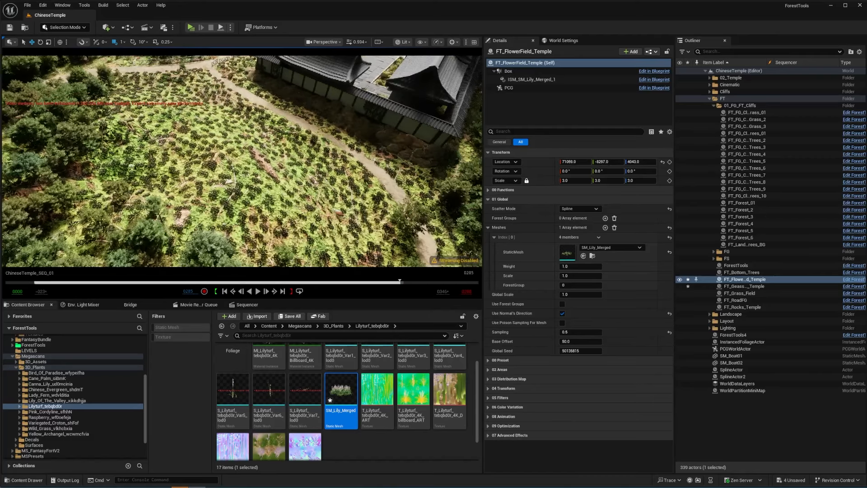
Try a sampling of 1.5 for the flower field, and settle on 2.0.
click(581, 332)
text(1.5)
key(Return)
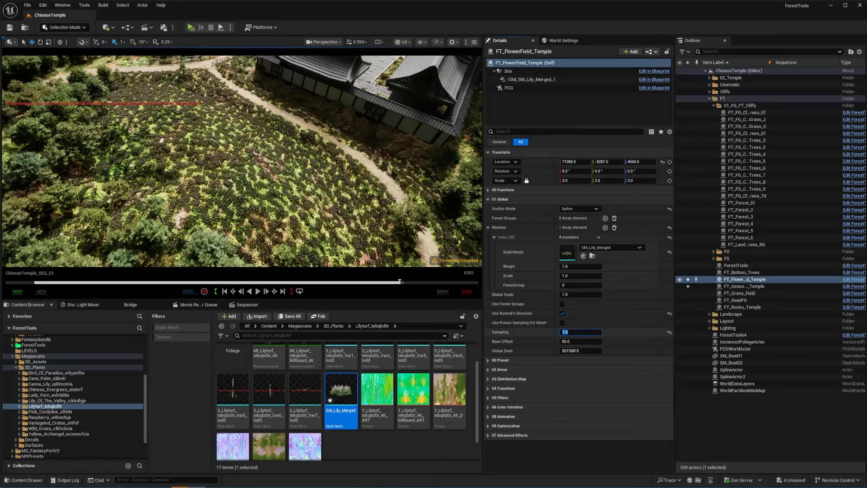
key(Return)
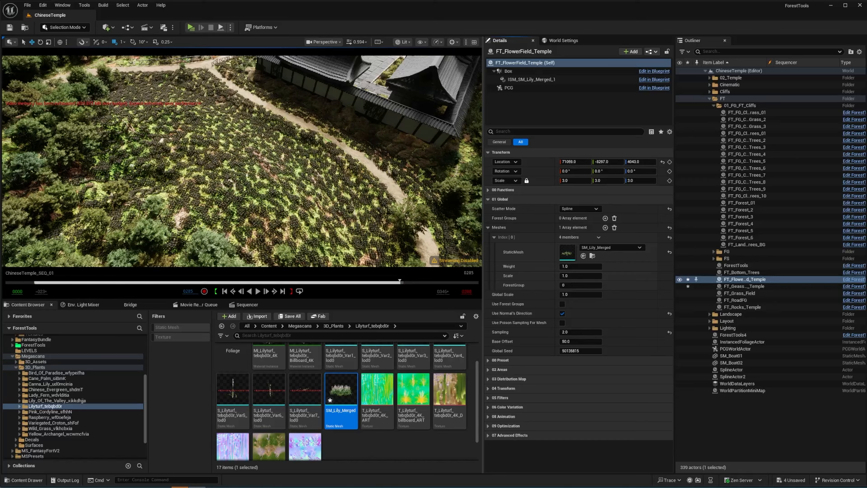
Apply Nanite support with Preserve Area to the SM_Lily_Merged mesh and close its editor.
right_click(340, 395)
mouse_move(388, 266)
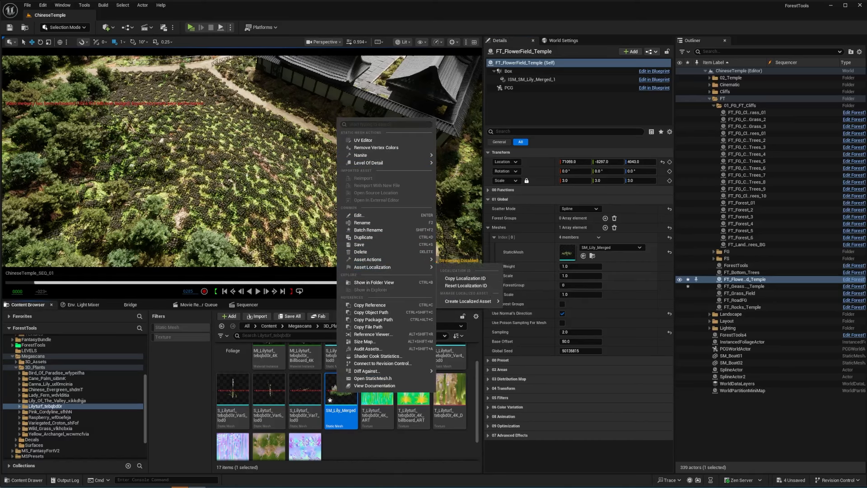
double_click(335, 398)
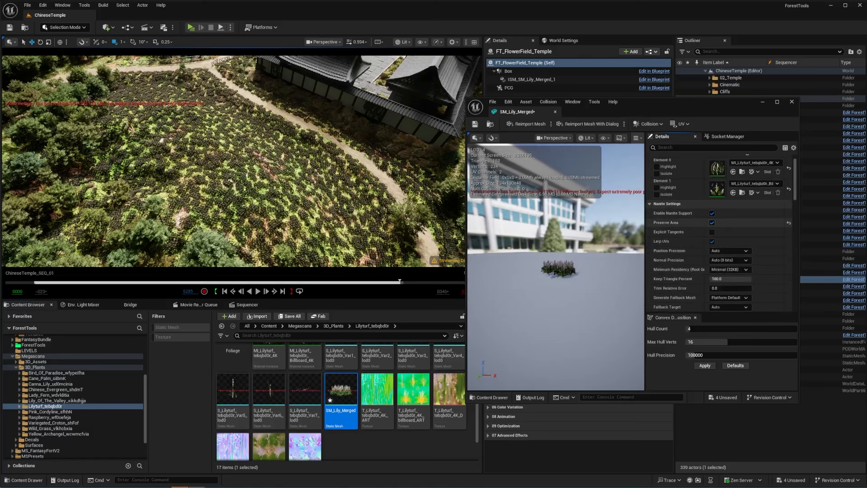
scroll(720, 226, down, 10)
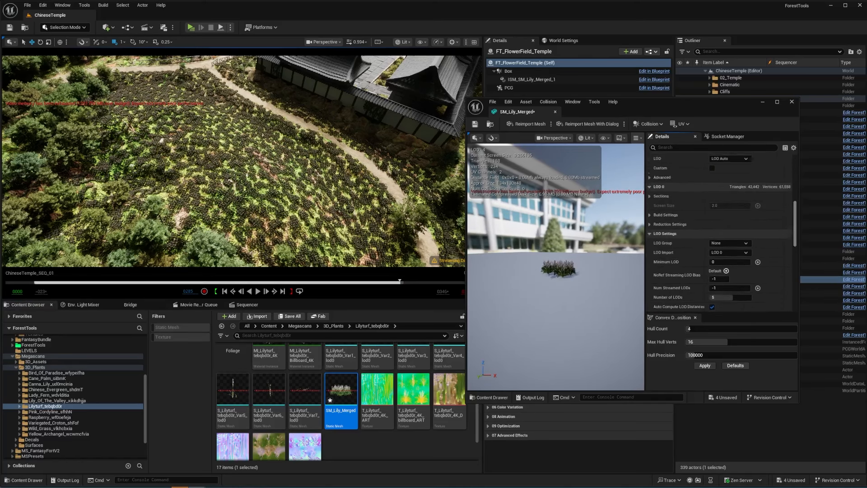
click(730, 197)
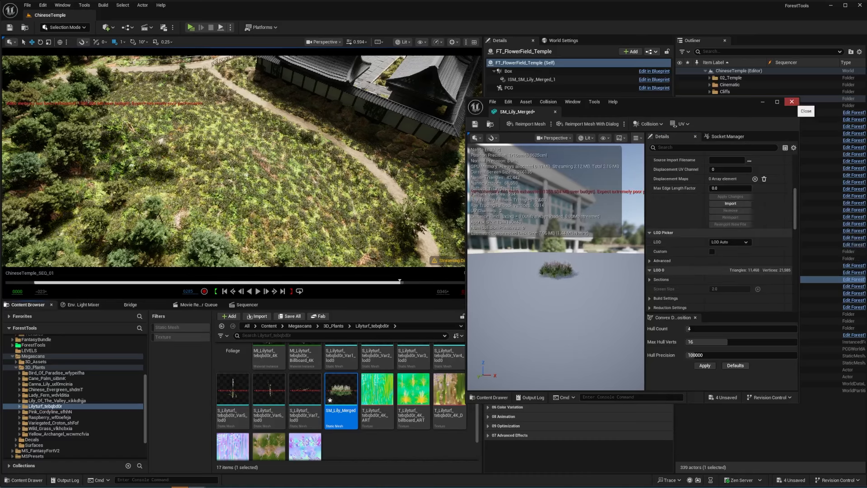
click(792, 101)
Toggle the visibility of the temple's flower and grass fields to compare their contribution.
right_drag(357, 158, 384, 167)
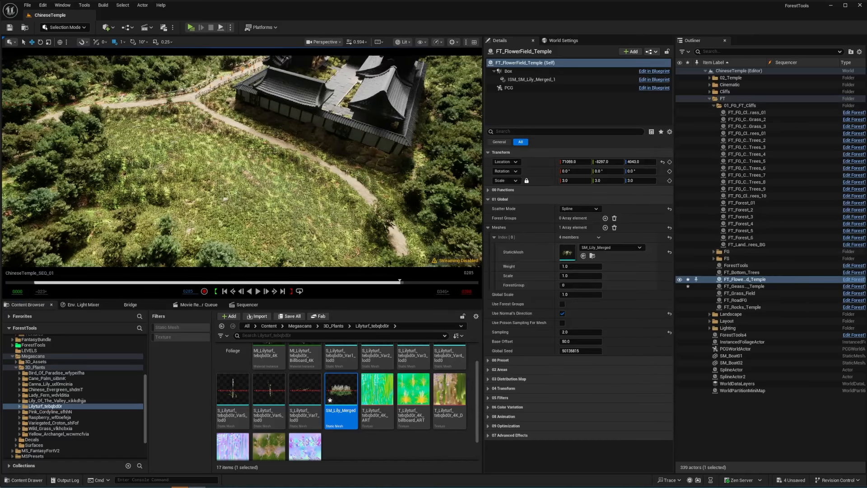
click(680, 280)
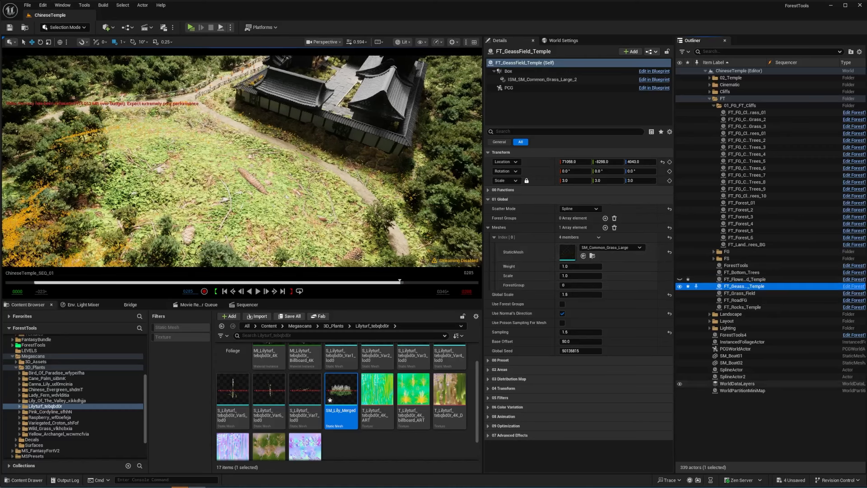
click(679, 287)
click(680, 279)
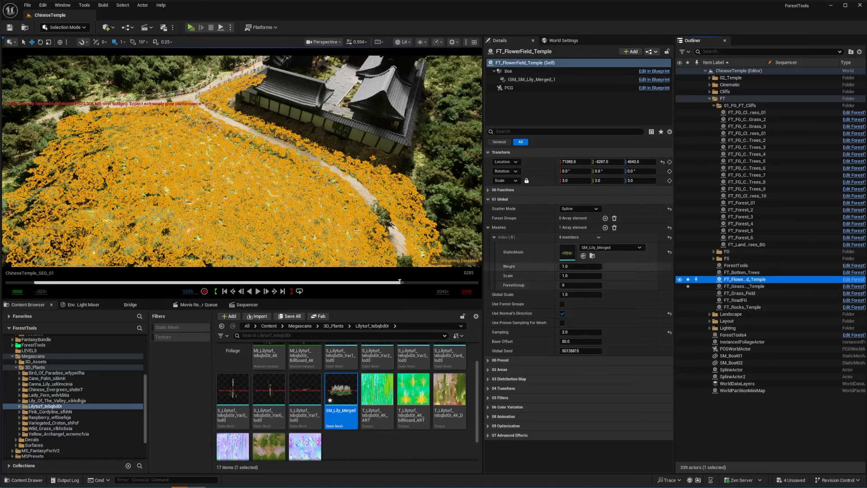
Enable a distribution map on the flower field and assign the T_DM_006B texture to it.
click(500, 199)
click(505, 227)
click(562, 237)
click(592, 255)
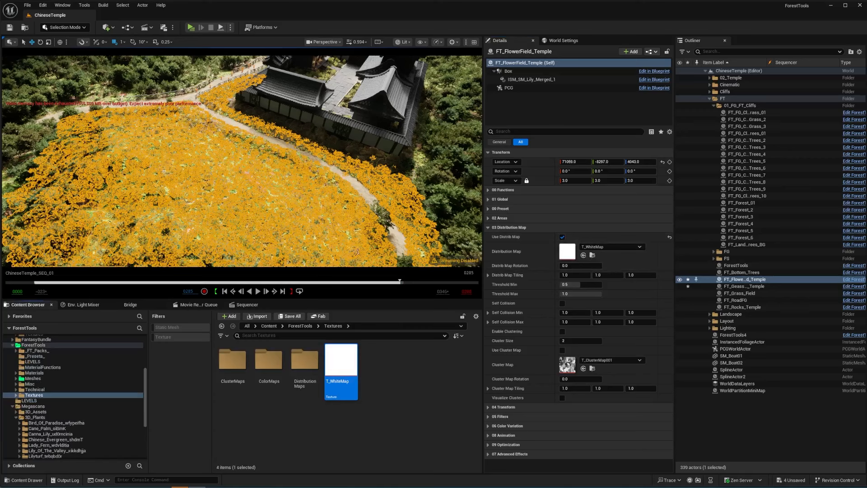
double_click(305, 366)
drag(413, 421, 569, 260)
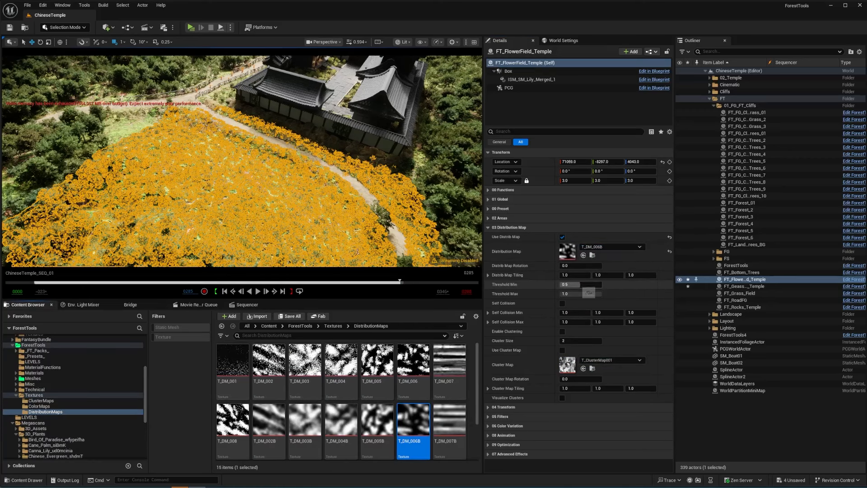
Set the flower field's distribution map tiling to 10 by 10 and check the flower patches without overlays.
click(575, 275)
text(10)
click(605, 275)
text(10)
key(Return)
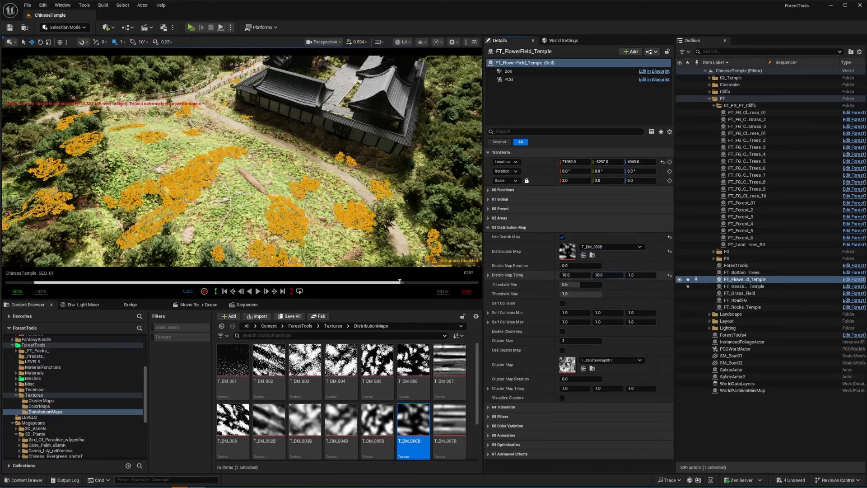
key(Escape)
click(744, 279)
key(g)
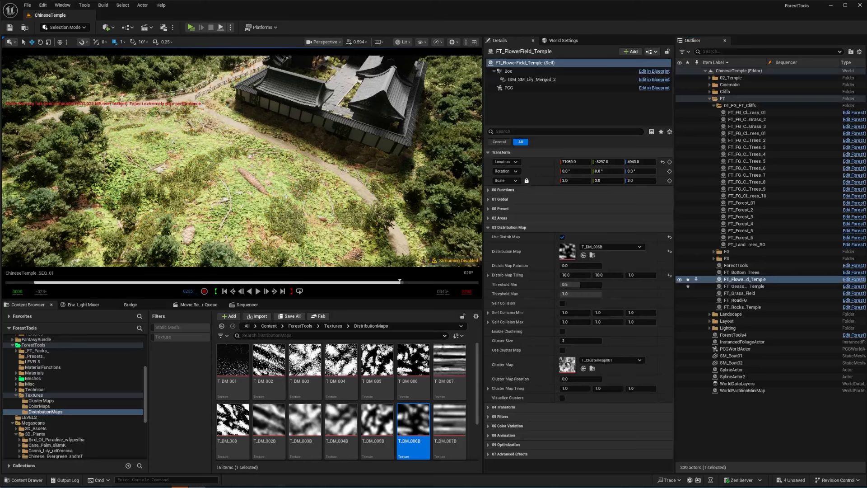
View the scene through the sequence's camera cut, save the level and clear the selection.
click(247, 304)
click(252, 345)
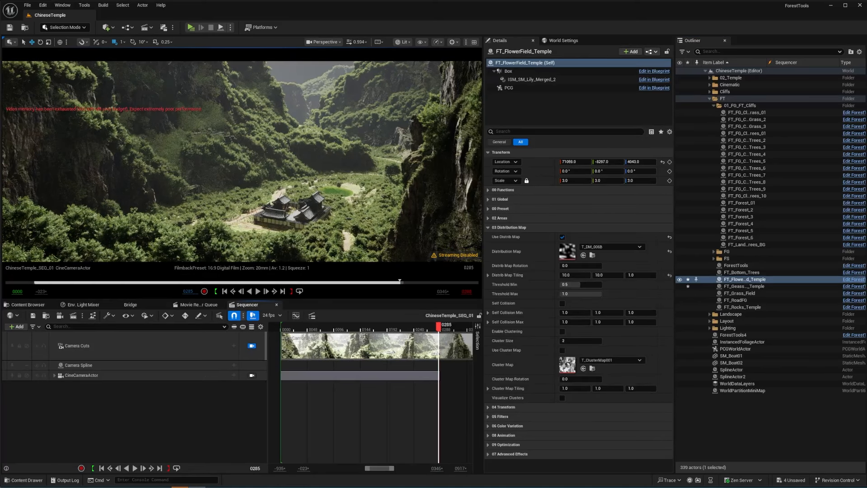
key(ctrl+s)
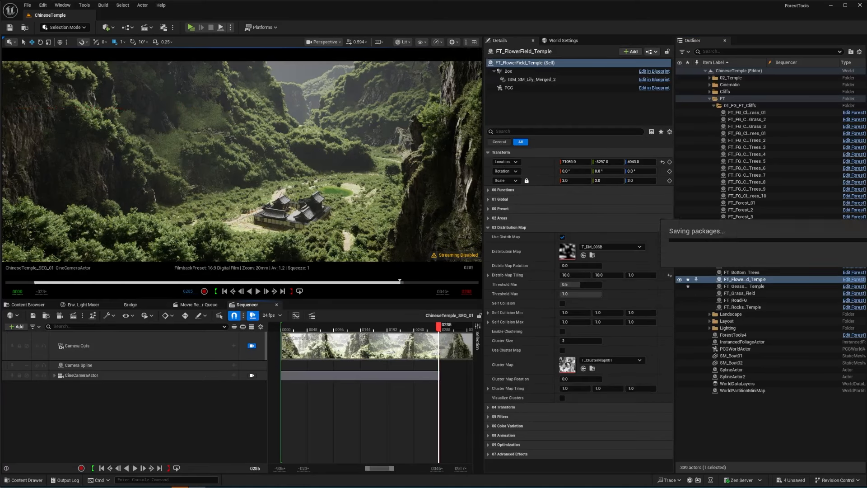
key(Escape)
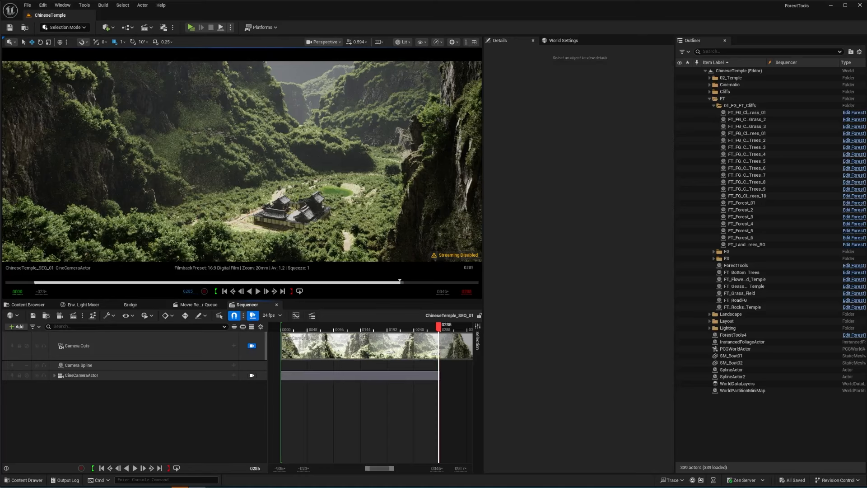